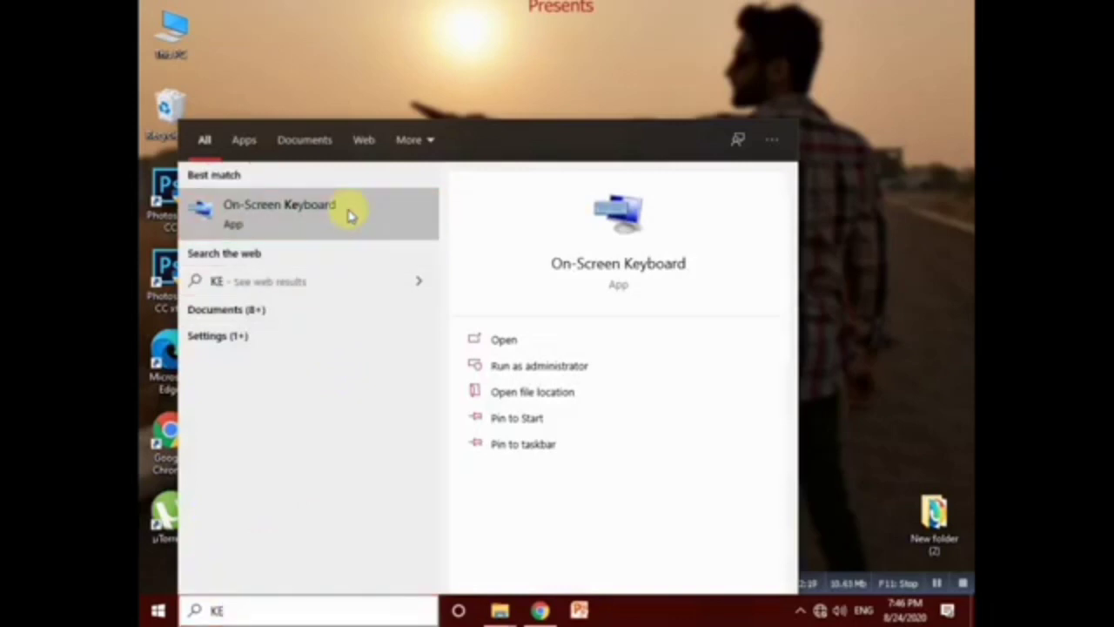
# Open the On-Screen Keyboard app, place it mid-screen above the taskbar, and turn off its capital letters lock
pyautogui.click(340, 228)
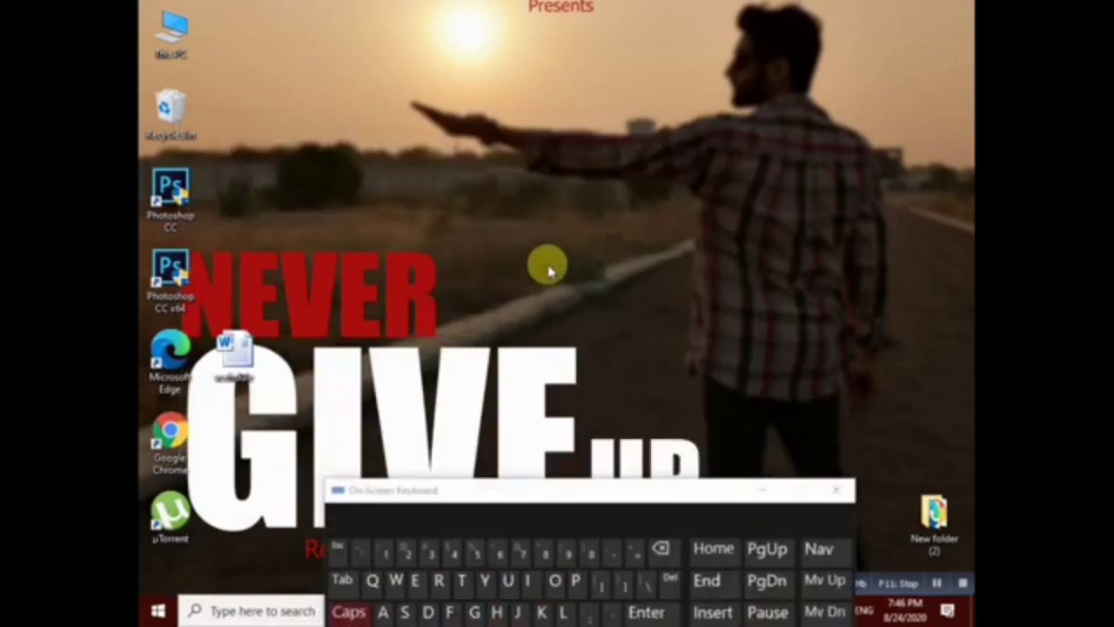
pyautogui.moveTo(540, 490); pyautogui.dragTo(566, 171)
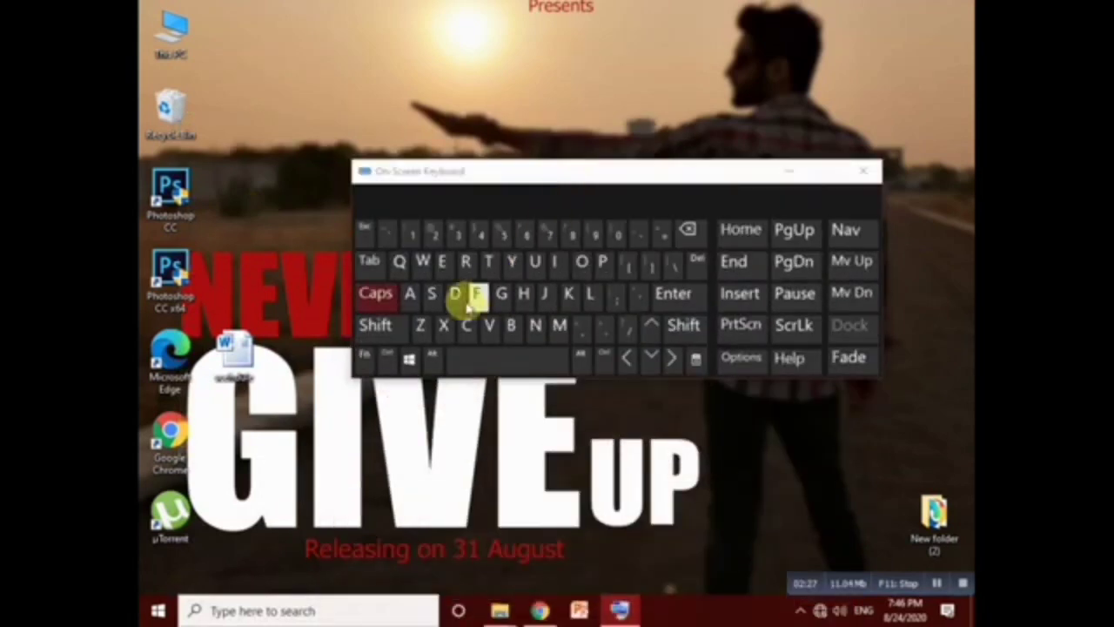
pyautogui.click(375, 293)
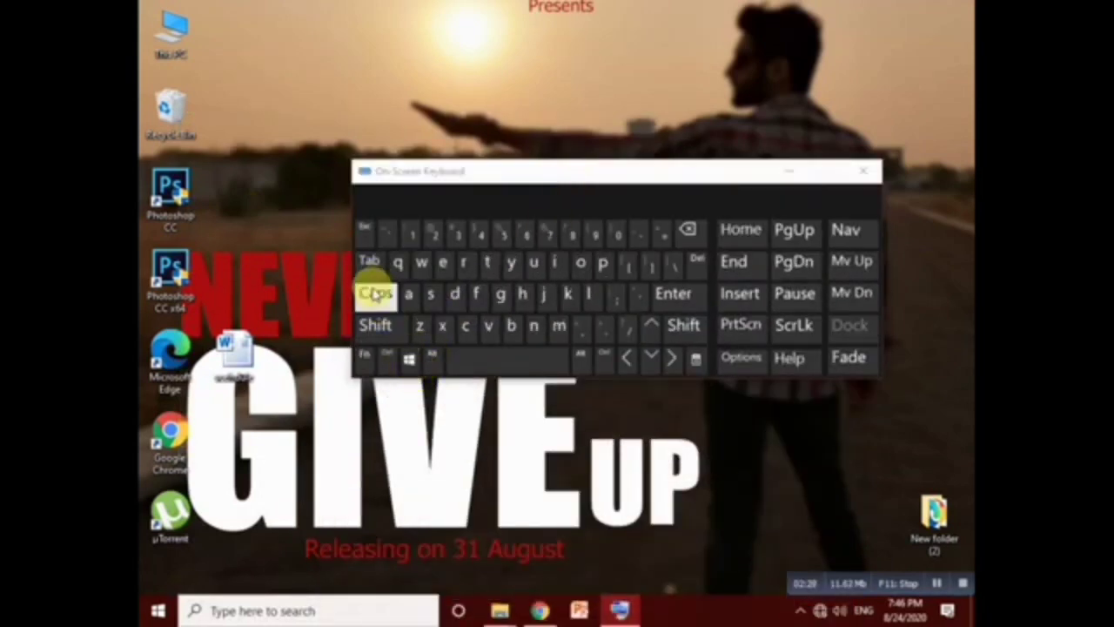
# Open the Run dialog with the on-screen keyboard and launch Microsoft Word with the command winword
pyautogui.click(409, 359)
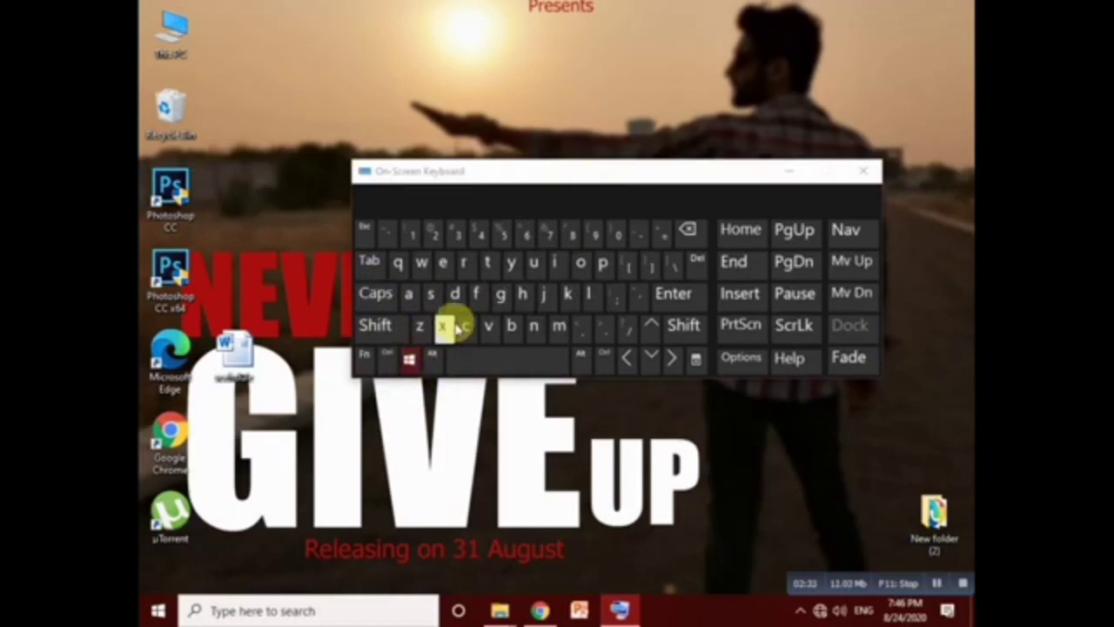
pyautogui.click(464, 262)
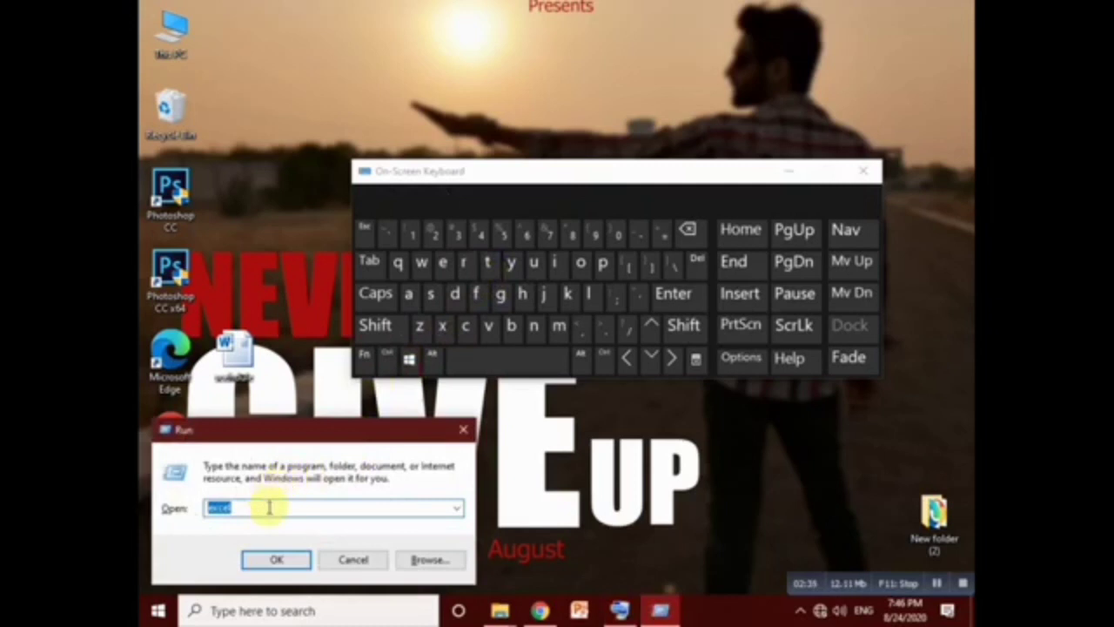
pyautogui.press('BackSpace')
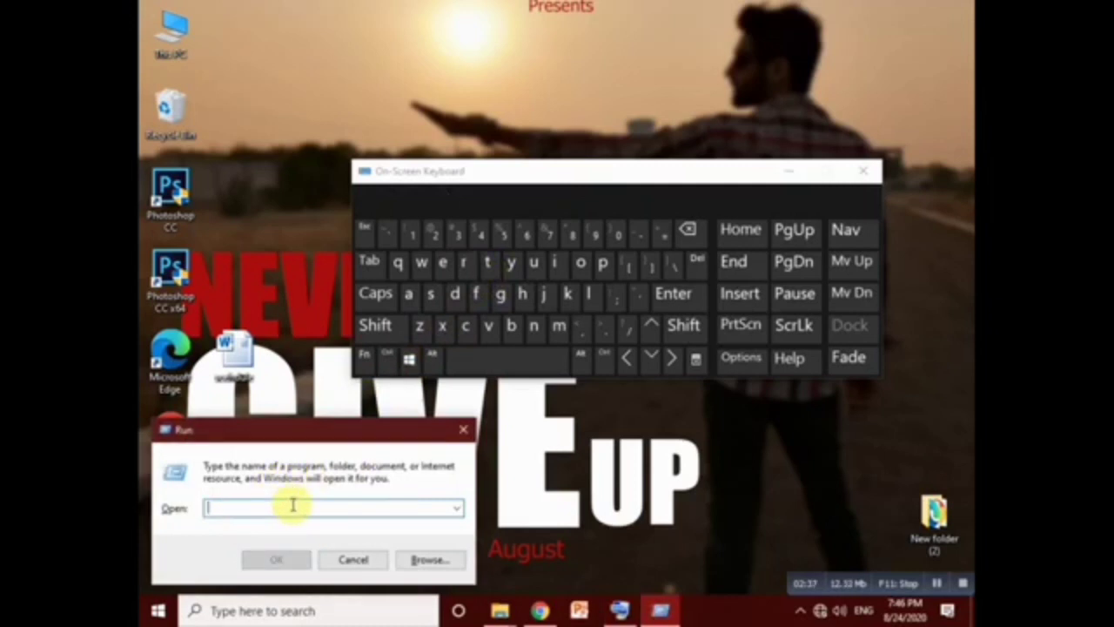
pyautogui.write('winw')
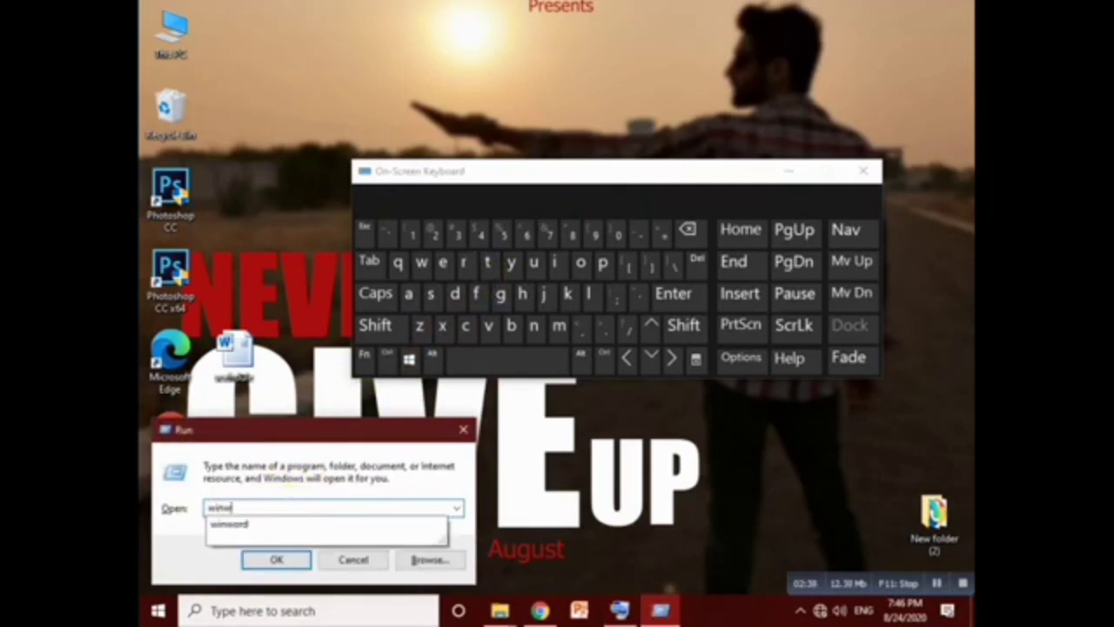
pyautogui.write('ord')
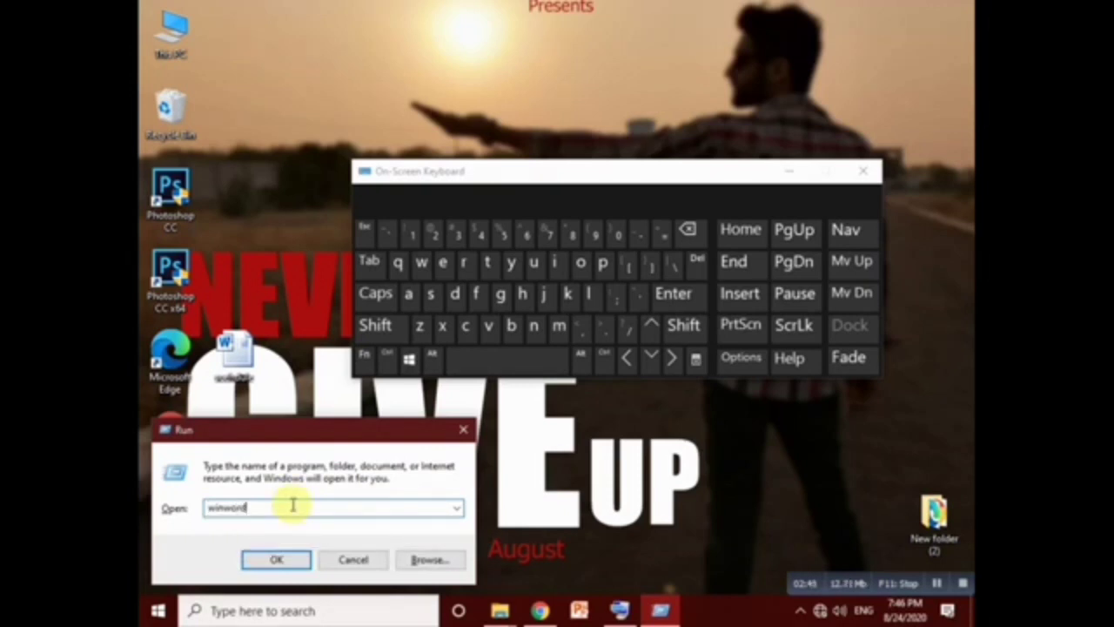
pyautogui.press('Return')
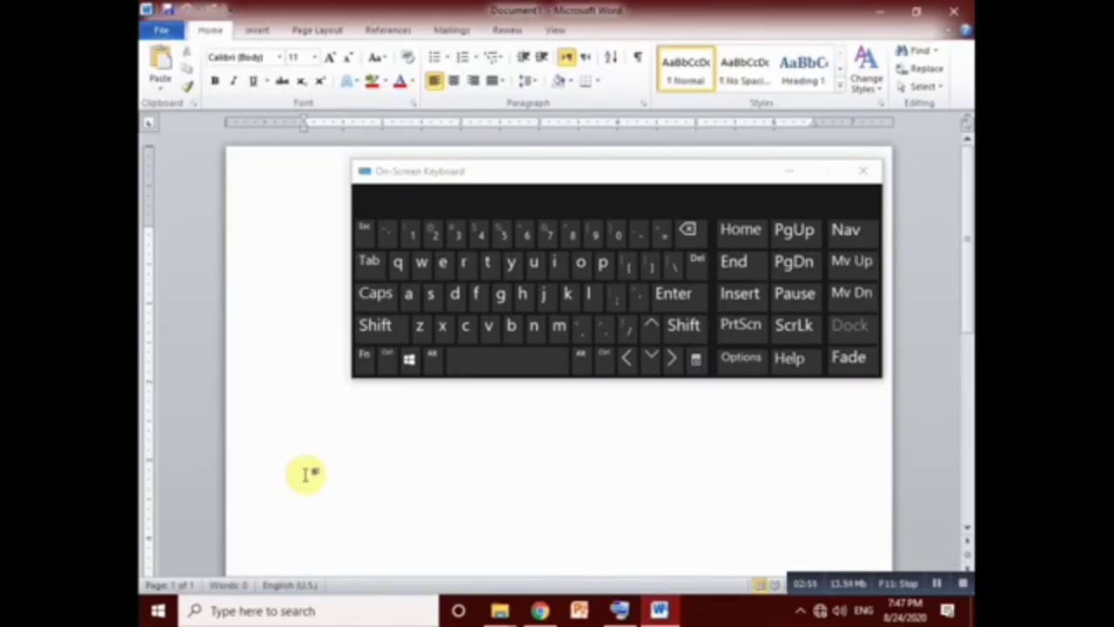
# Minimize the on-screen keyboard, dismiss the activation wizard, and apply a slightly narrower preset paper size to the blank document
pyautogui.click(789, 174)
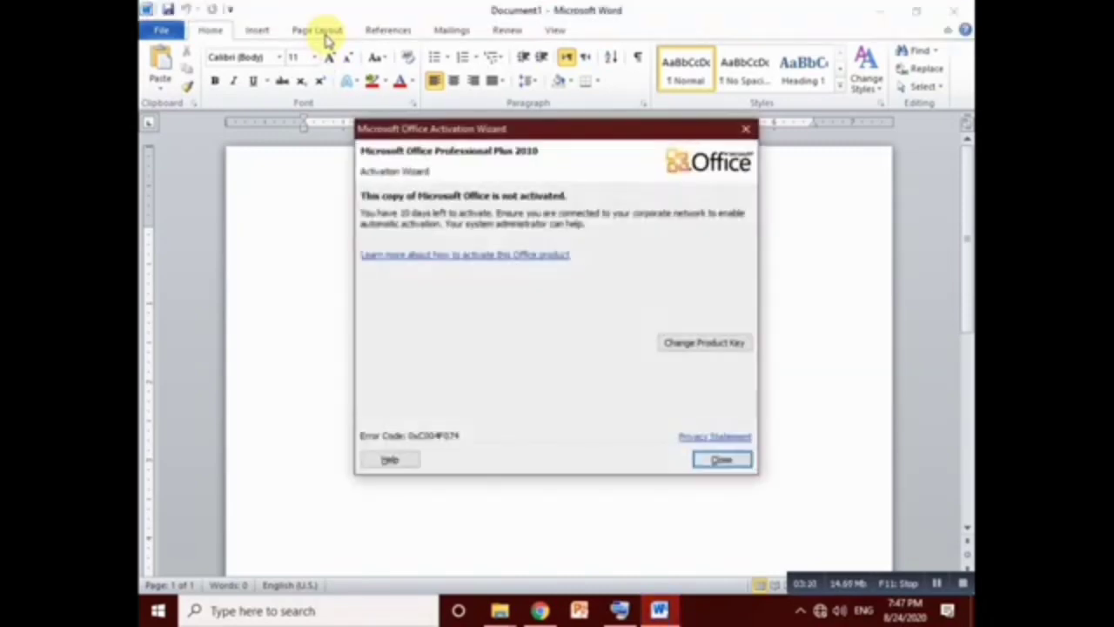
pyautogui.click(739, 460)
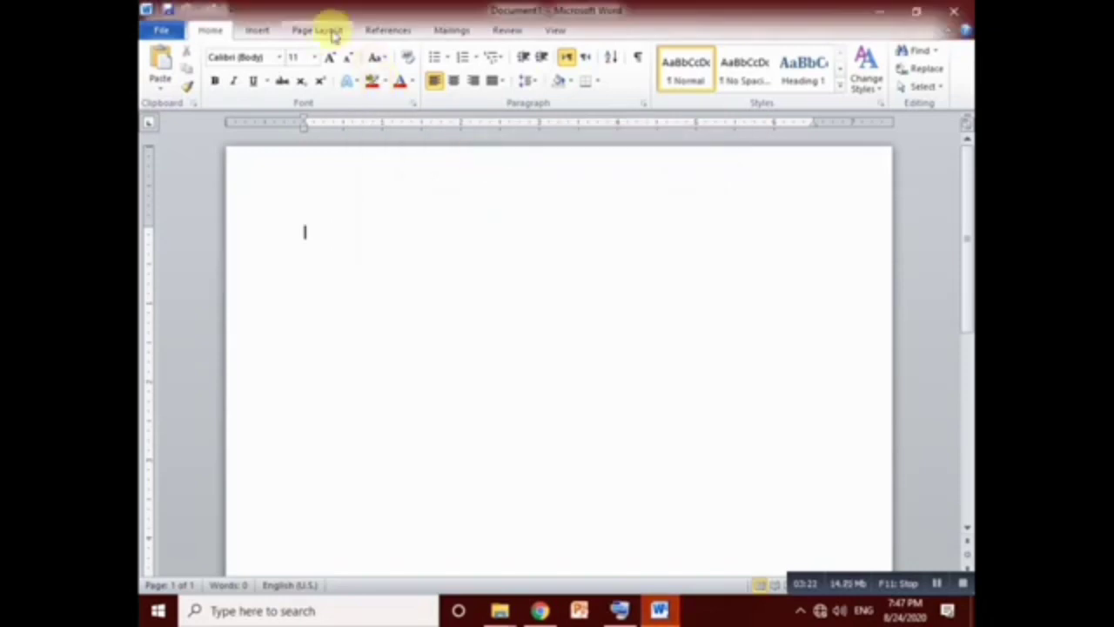
pyautogui.click(315, 33)
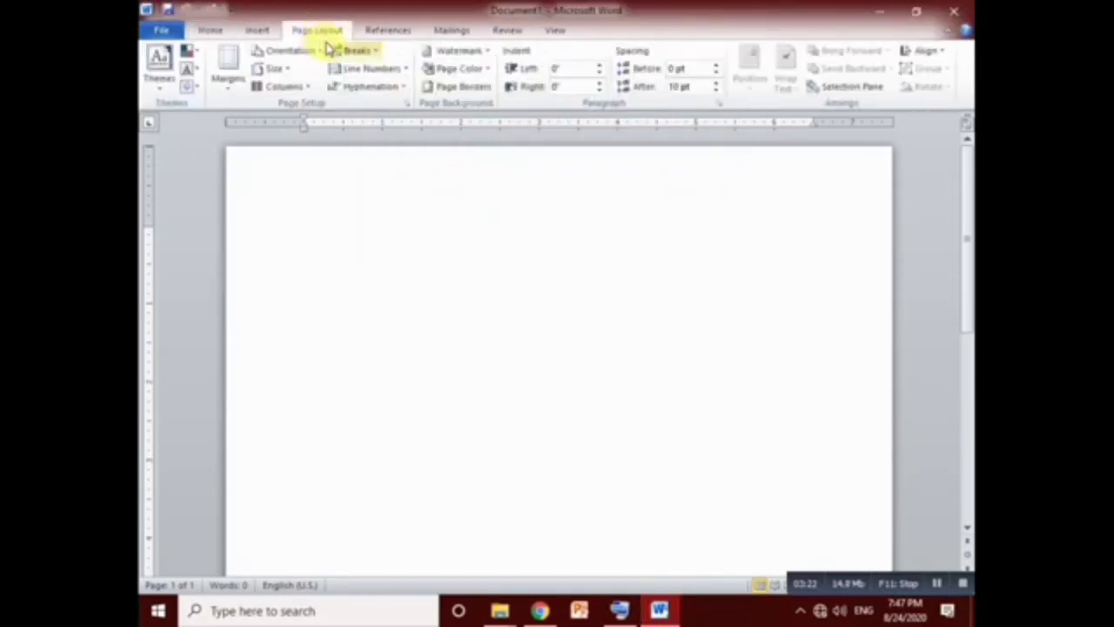
pyautogui.click(277, 69)
pyautogui.click(309, 163)
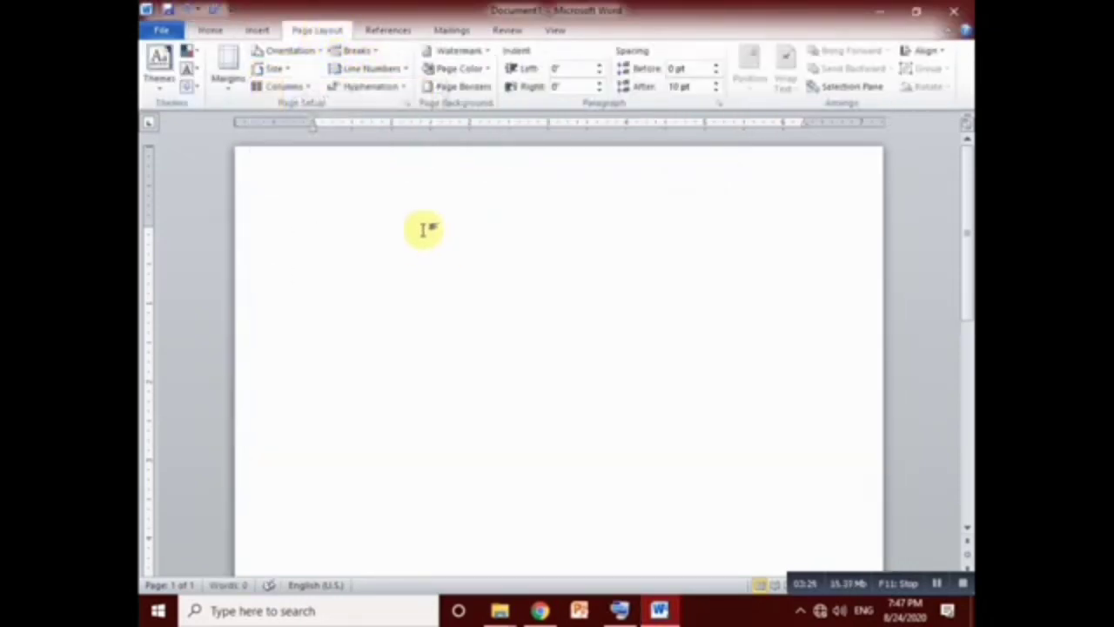
# Enter the sentence "My name is" followed by the person's first name and a period in the blank document
pyautogui.click(213, 33)
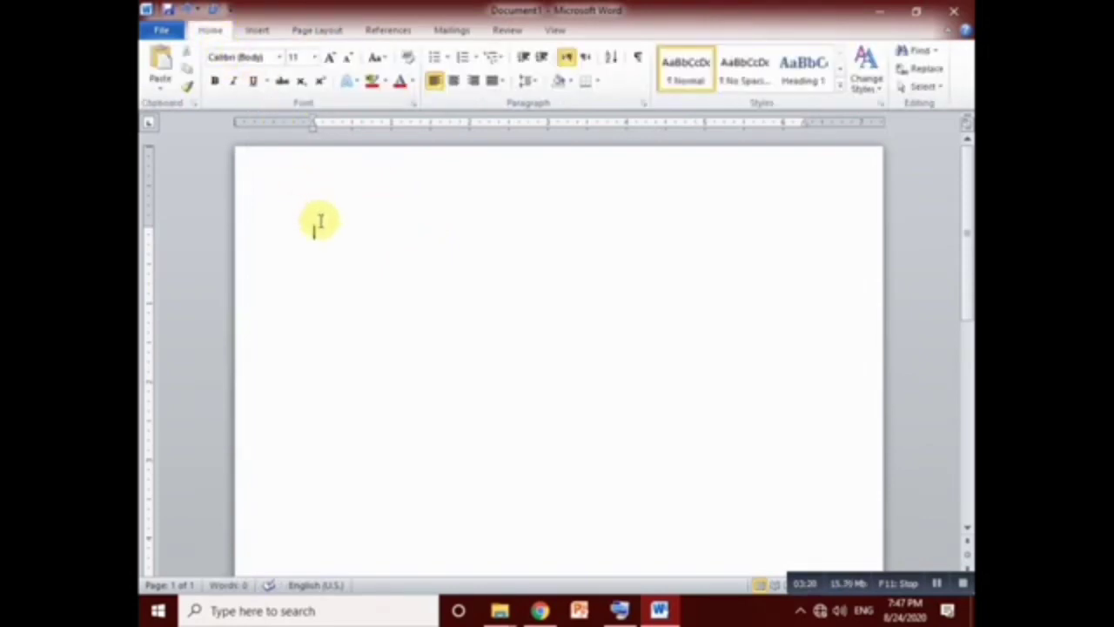
pyautogui.write('me is sikander')
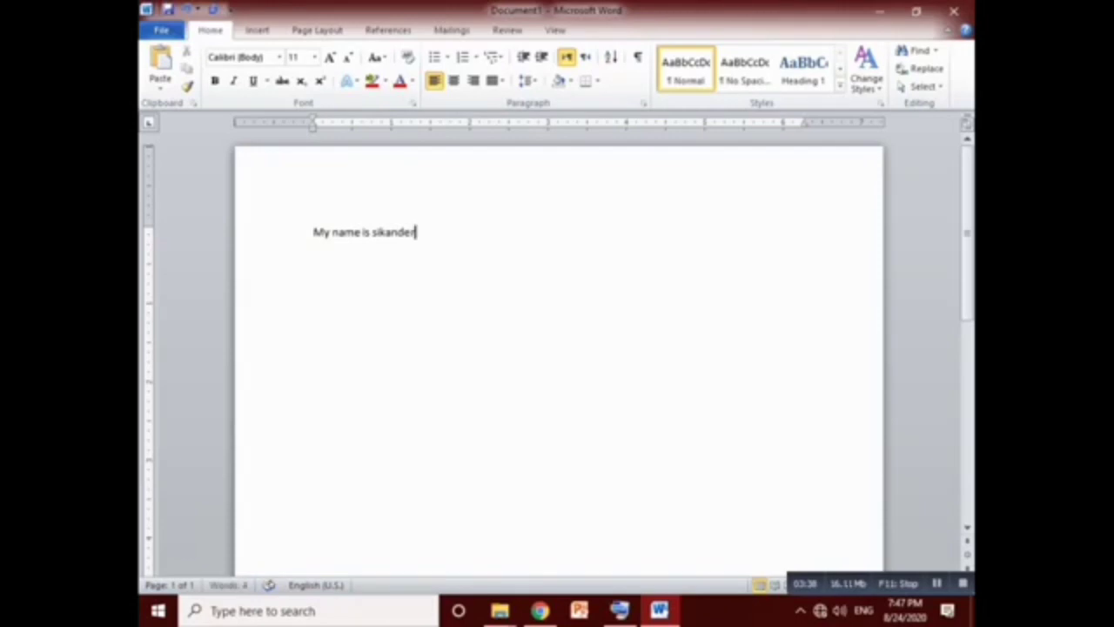
pyautogui.write('.')
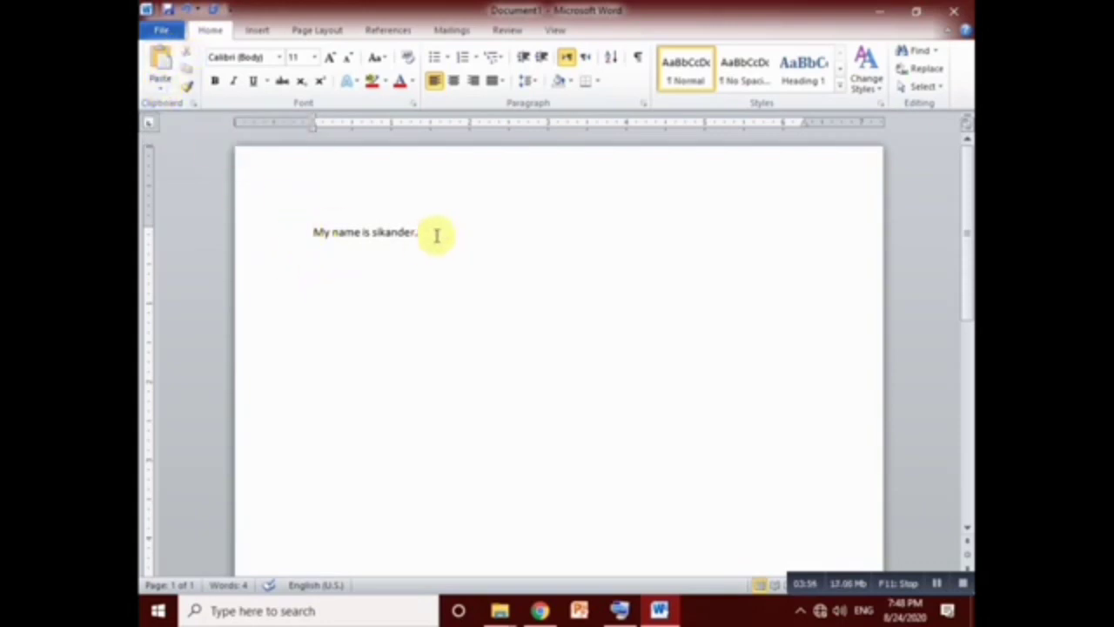
# Copy the sentence without its period and paste it on a new line below
pyautogui.moveTo(415, 232); pyautogui.dragTo(286, 218)
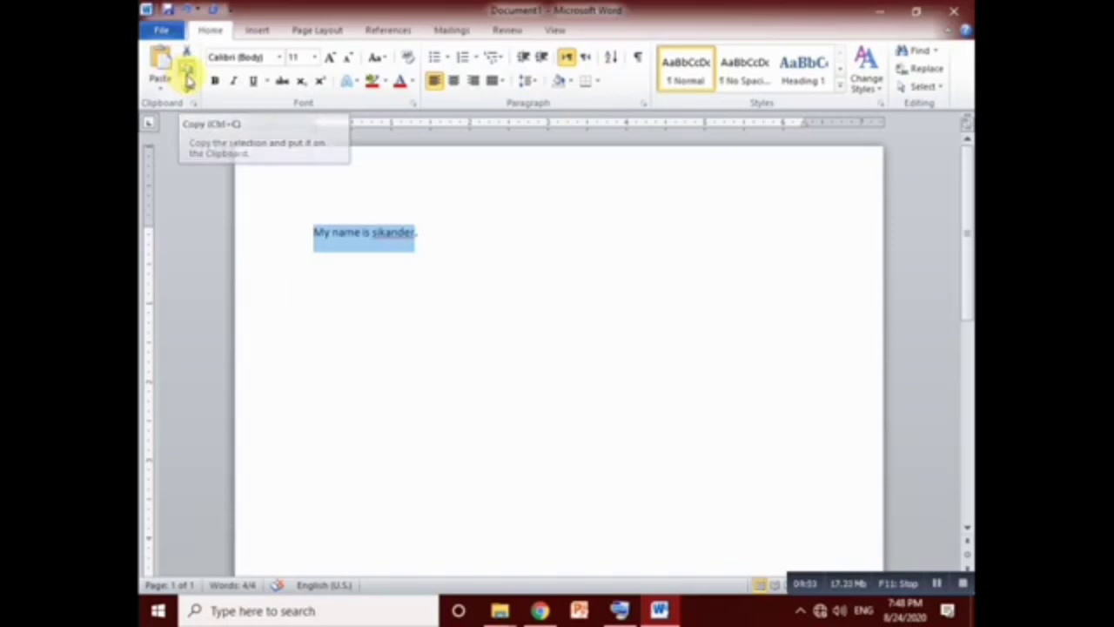
pyautogui.click(189, 80)
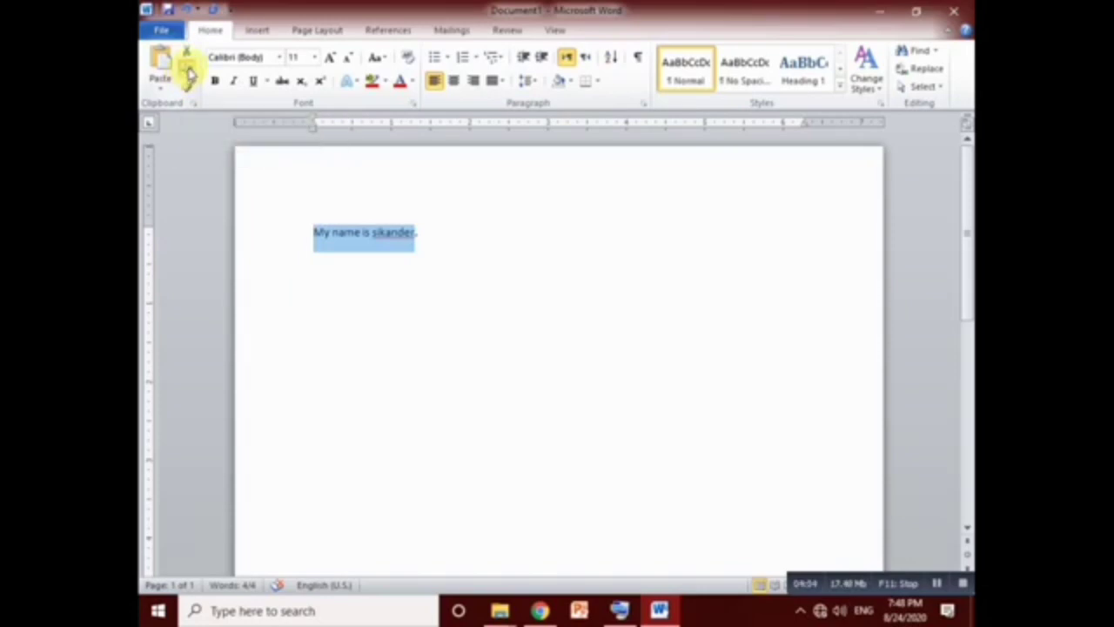
pyautogui.click(439, 241)
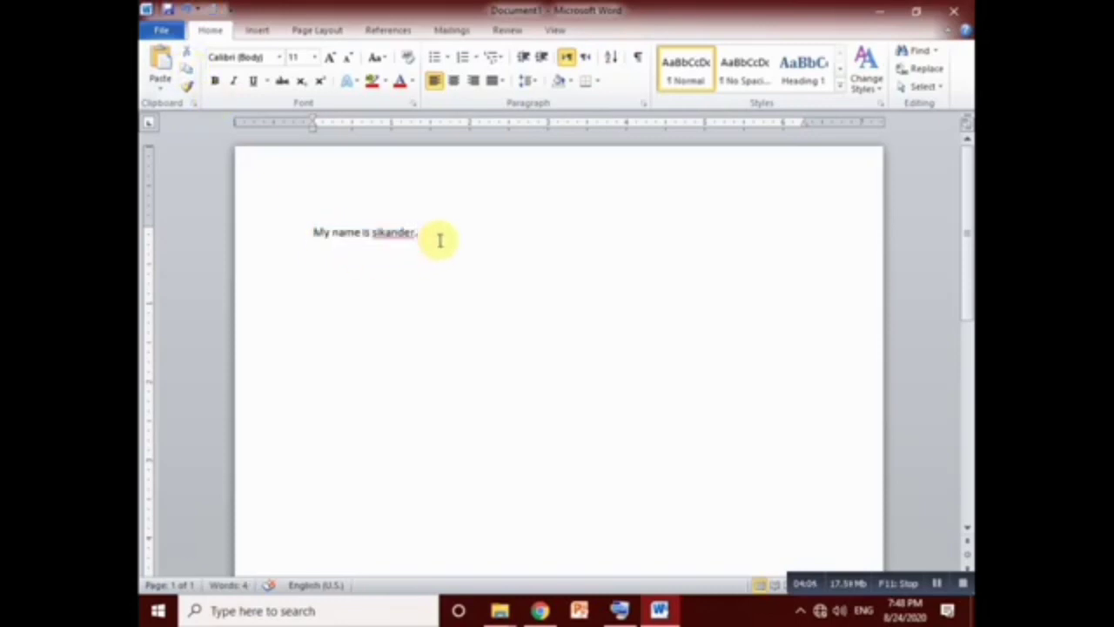
pyautogui.press('Return')
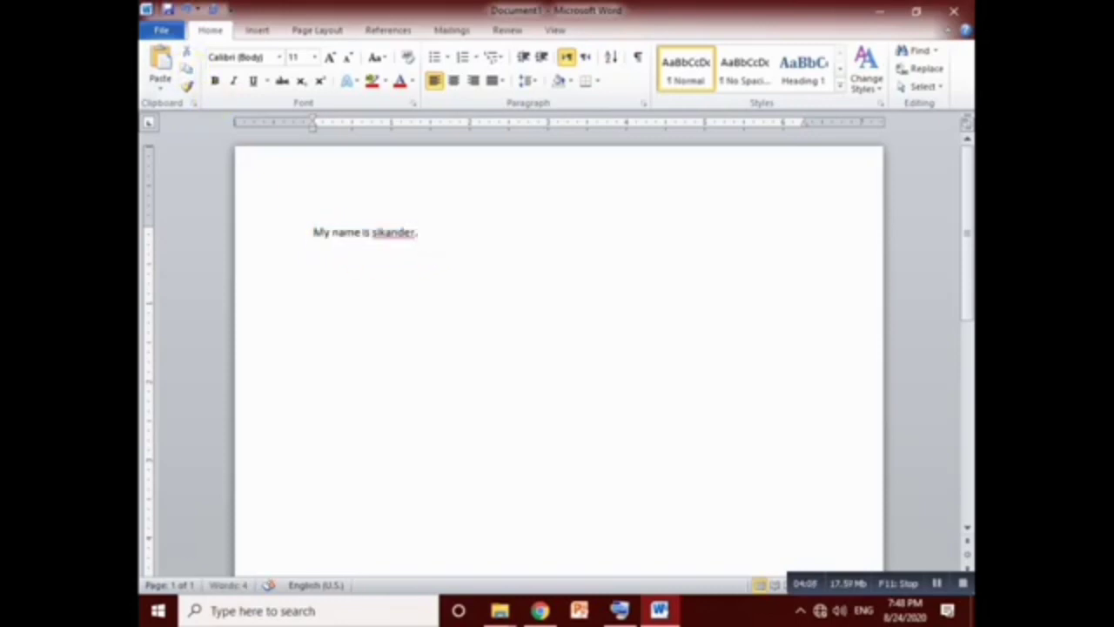
pyautogui.click(159, 74)
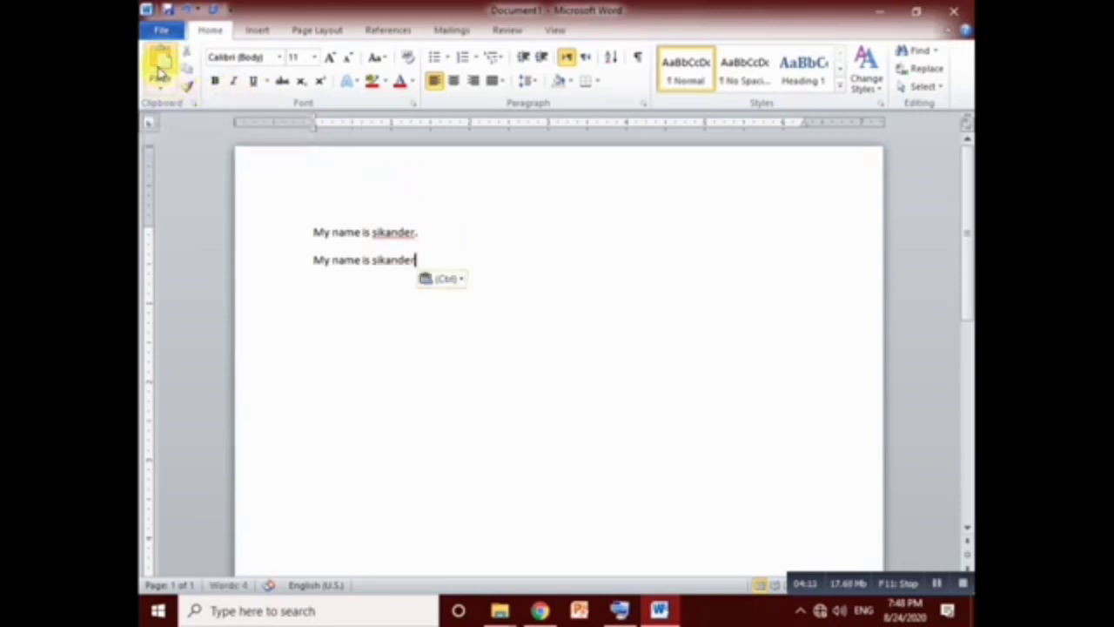
# Paste two more copies of the sentence, each on its own new line
pyautogui.press('Return')
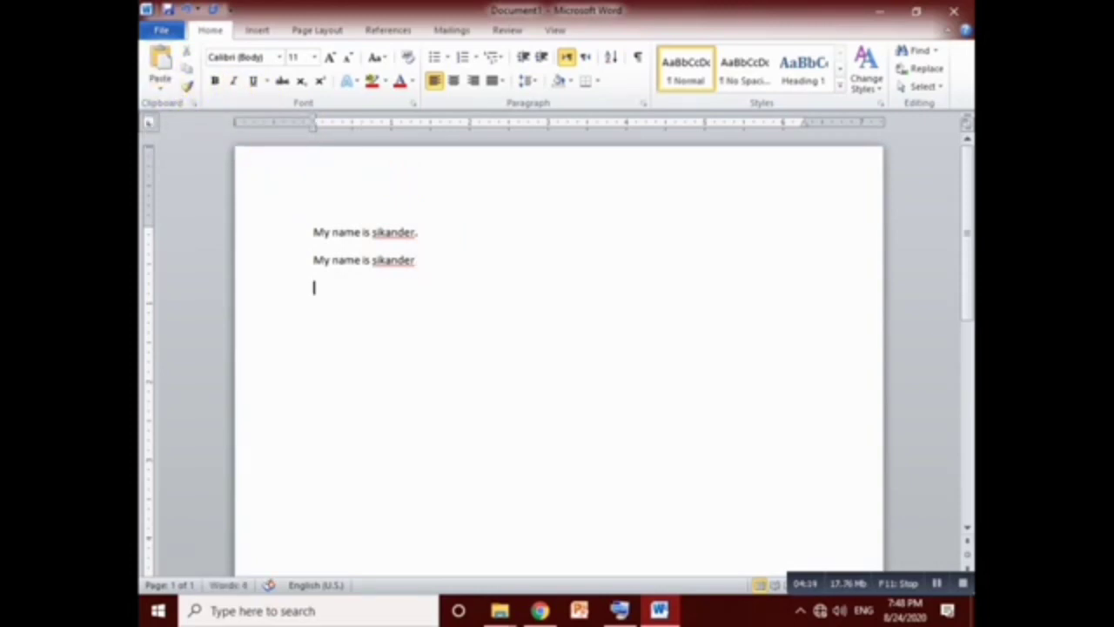
pyautogui.click(166, 76)
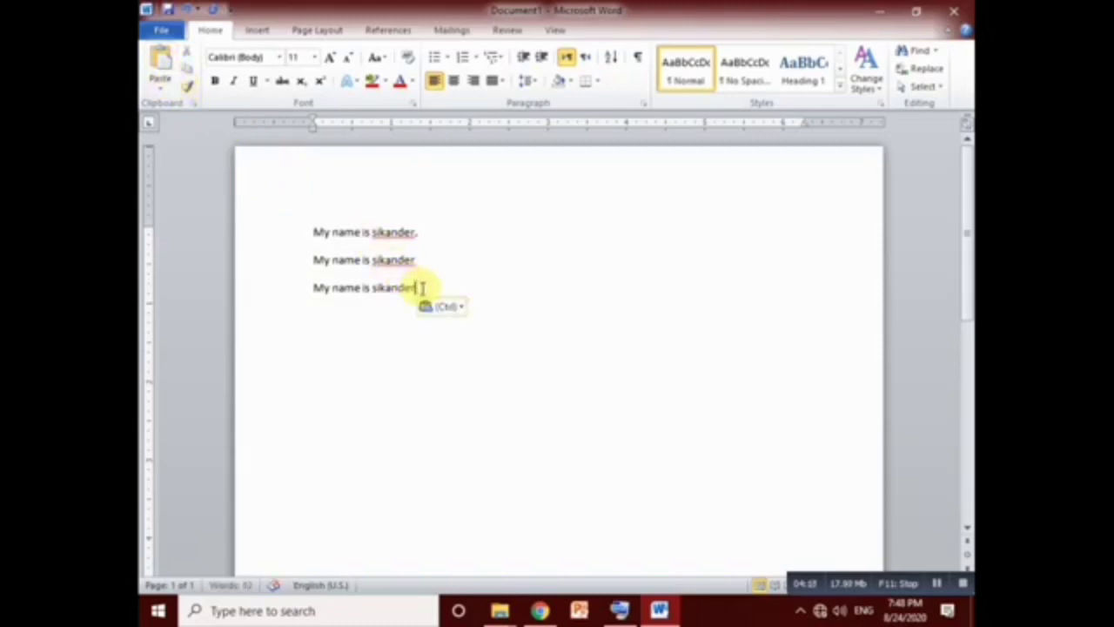
pyautogui.press('Return')
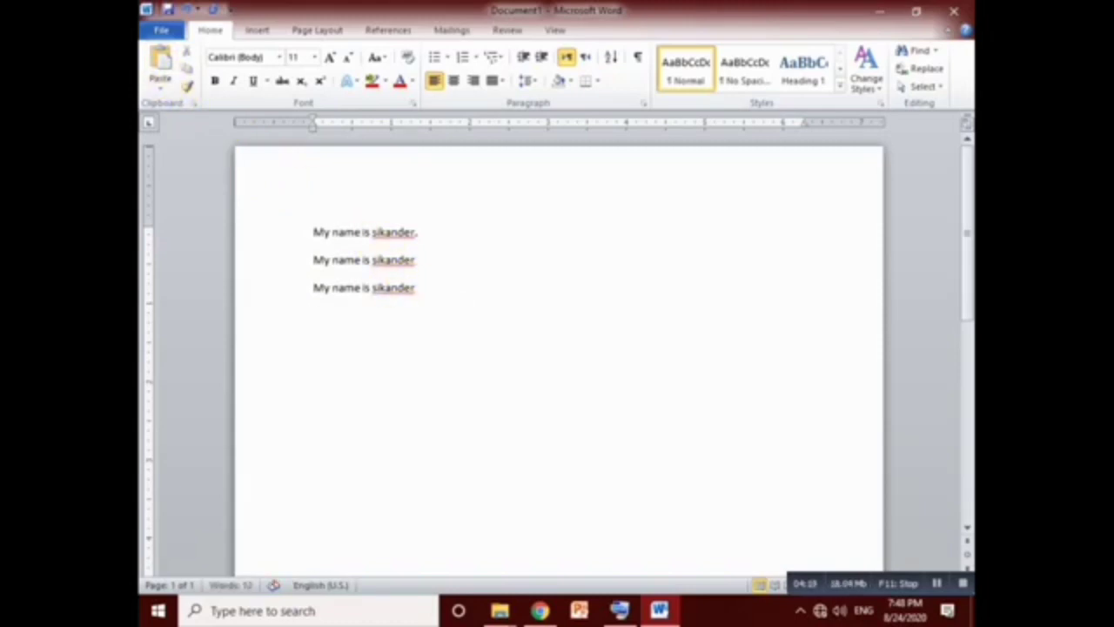
pyautogui.click(163, 80)
pyautogui.click(164, 65)
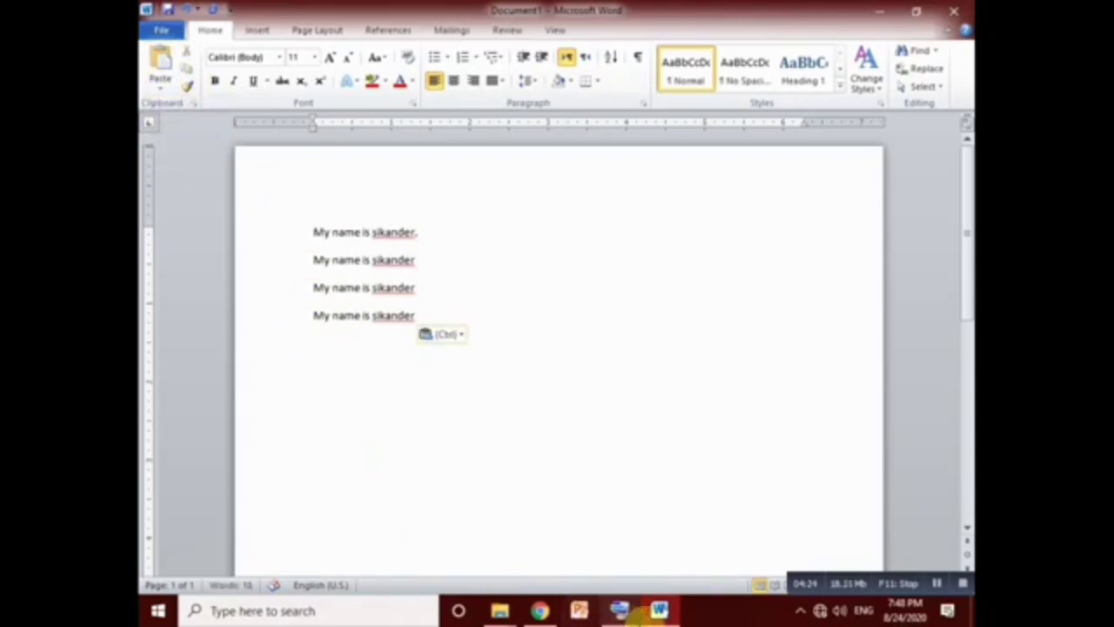
# Restore the on-screen keyboard, move it beside the text, and use it to copy the fourth line
pyautogui.click(618, 612)
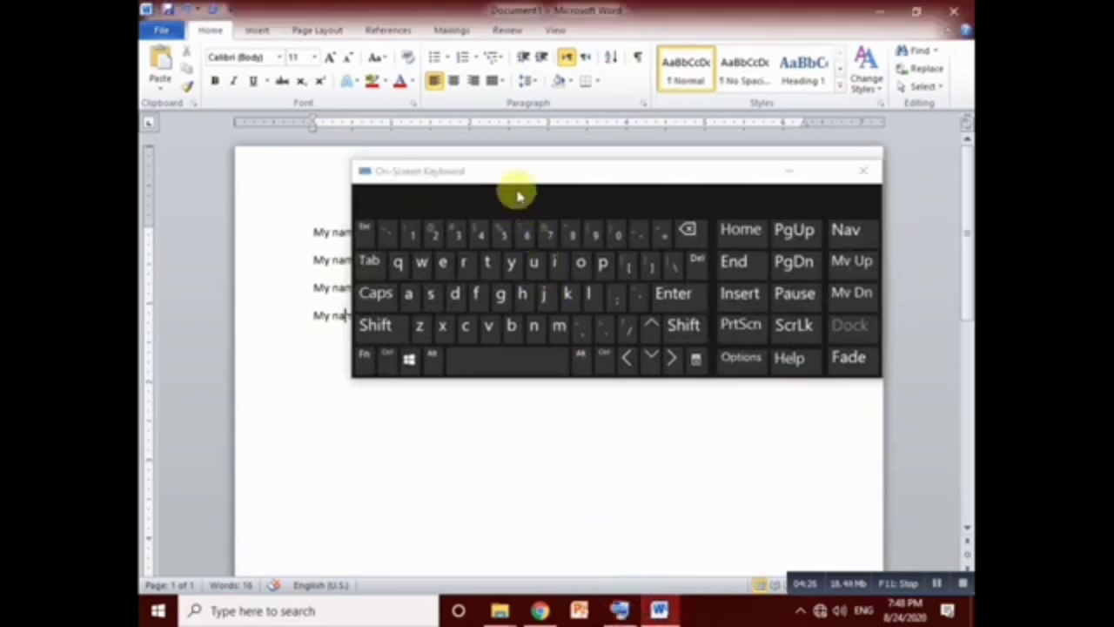
pyautogui.moveTo(515, 174); pyautogui.dragTo(595, 203)
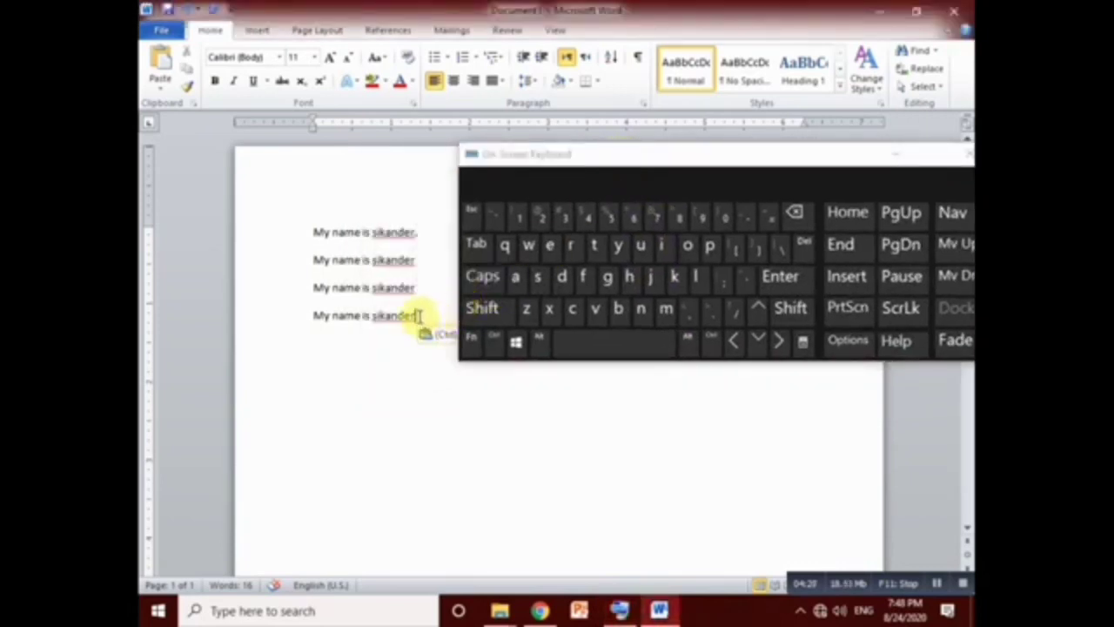
pyautogui.moveTo(419, 315); pyautogui.dragTo(317, 316)
pyautogui.hotkey('ctrl', 'c')
pyautogui.click(494, 342)
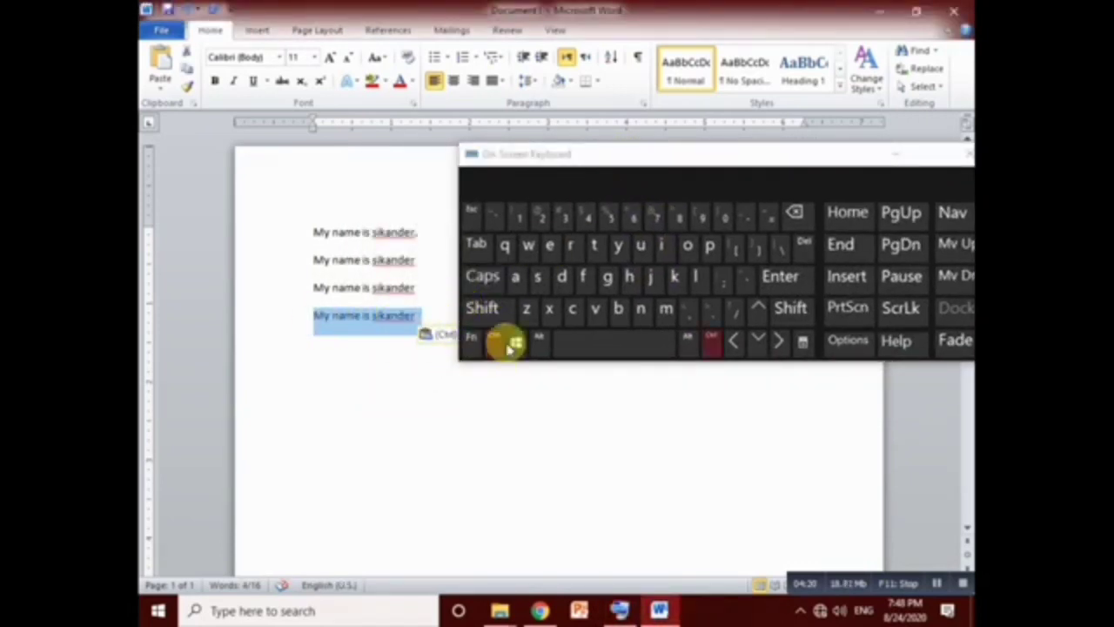
pyautogui.click(571, 308)
# Add a new line after the fourth one and paste the copied sentence there with the on-screen keyboard
pyautogui.click(430, 324)
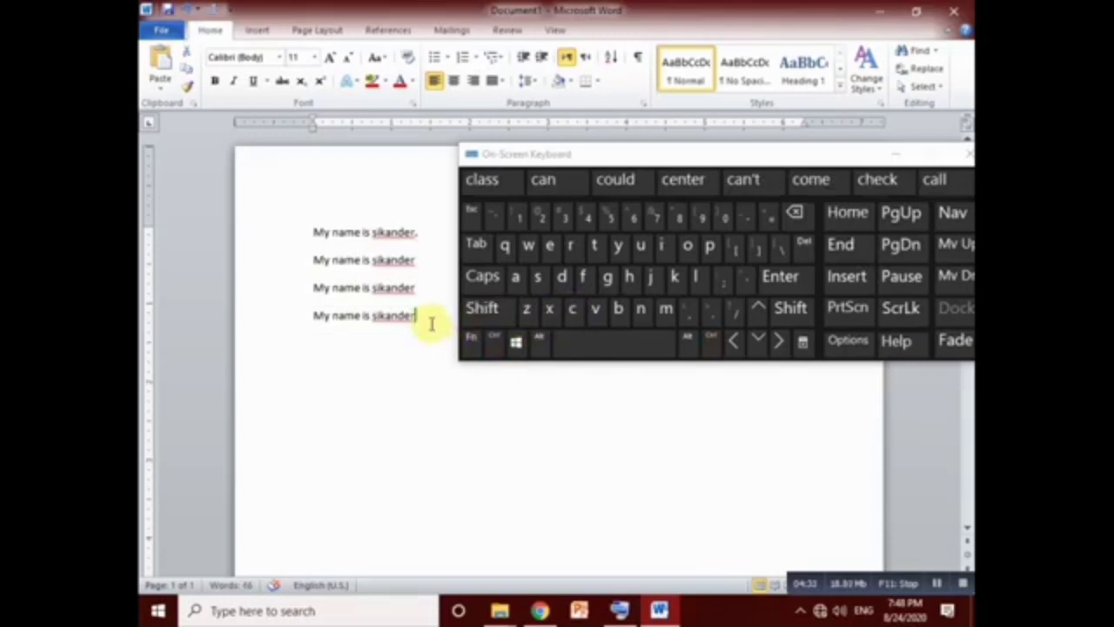
pyautogui.press('Return')
pyautogui.click(492, 342)
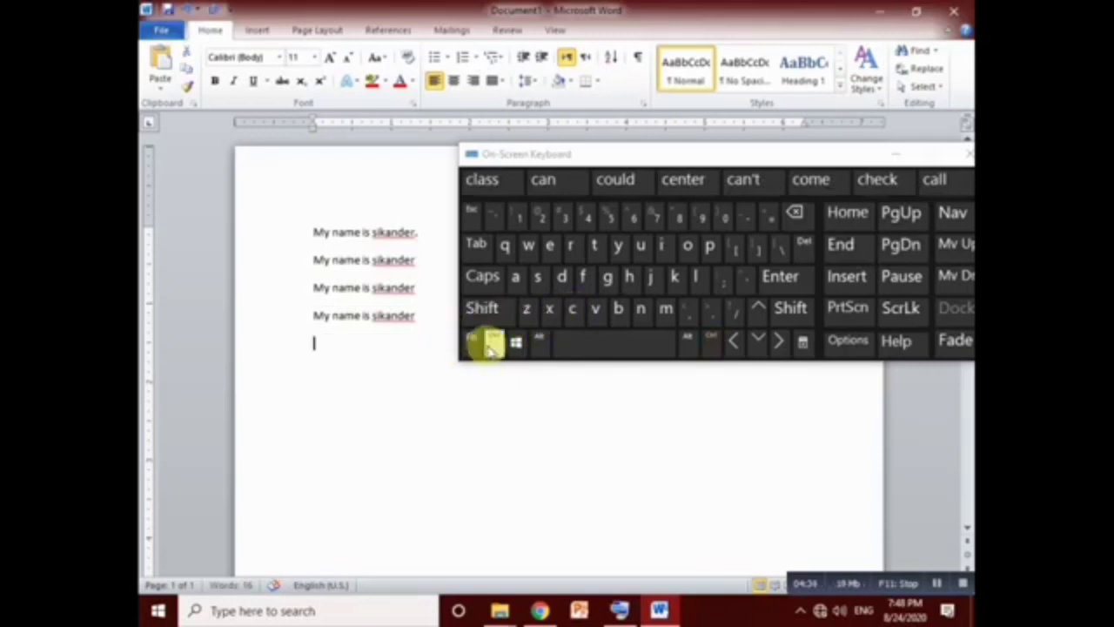
pyautogui.click(596, 308)
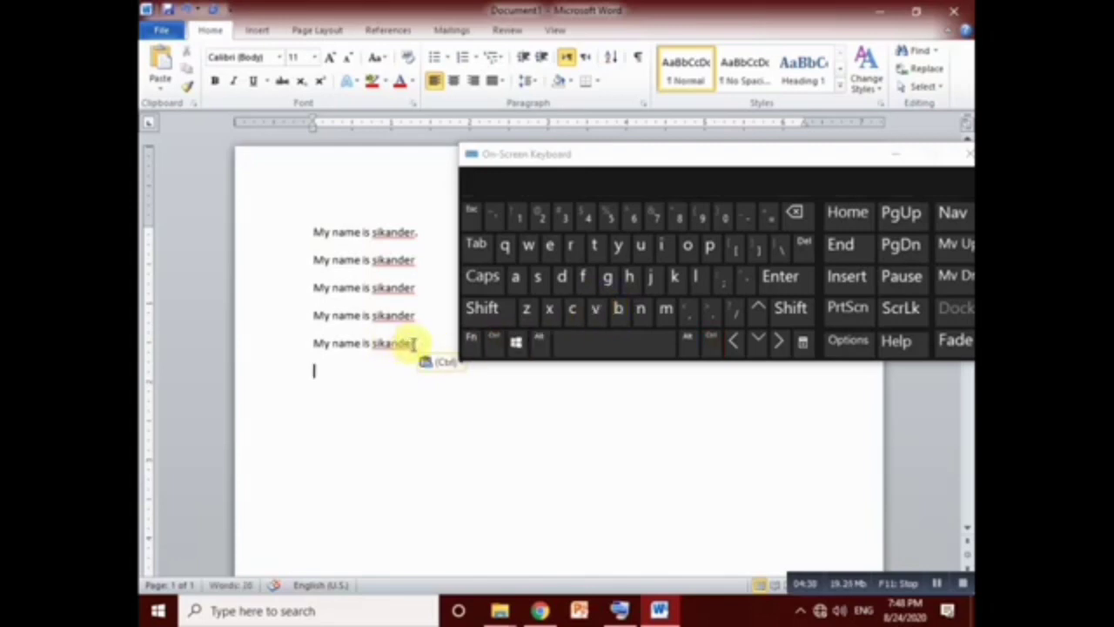
# Minimize the on-screen keyboard and change the font of the first sentence to Segoe Script
pyautogui.click(890, 156)
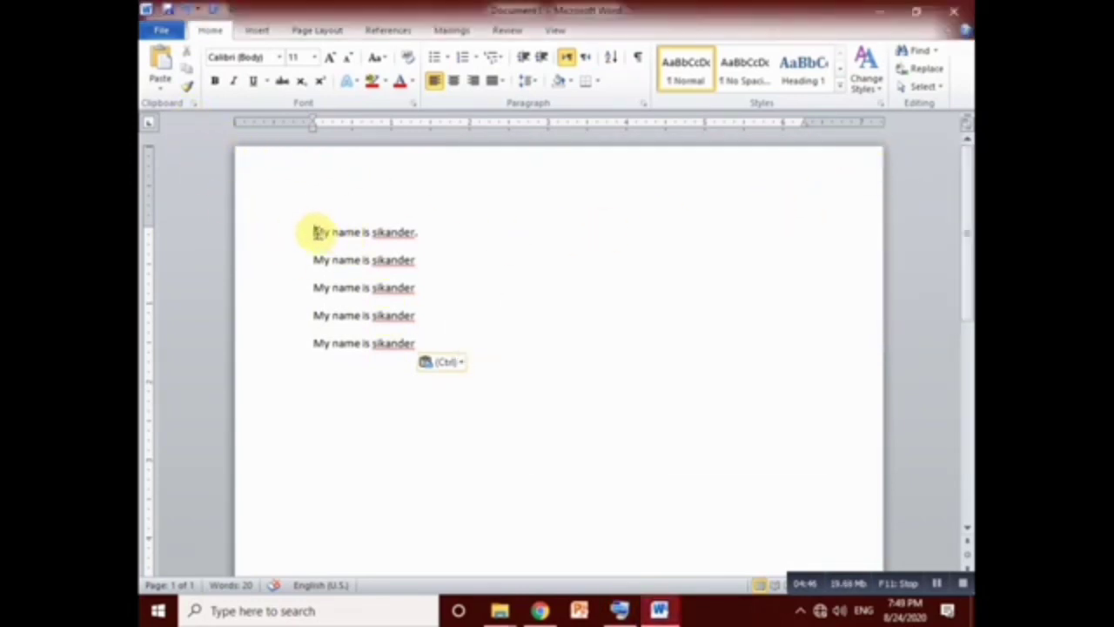
pyautogui.moveTo(315, 231); pyautogui.dragTo(423, 234)
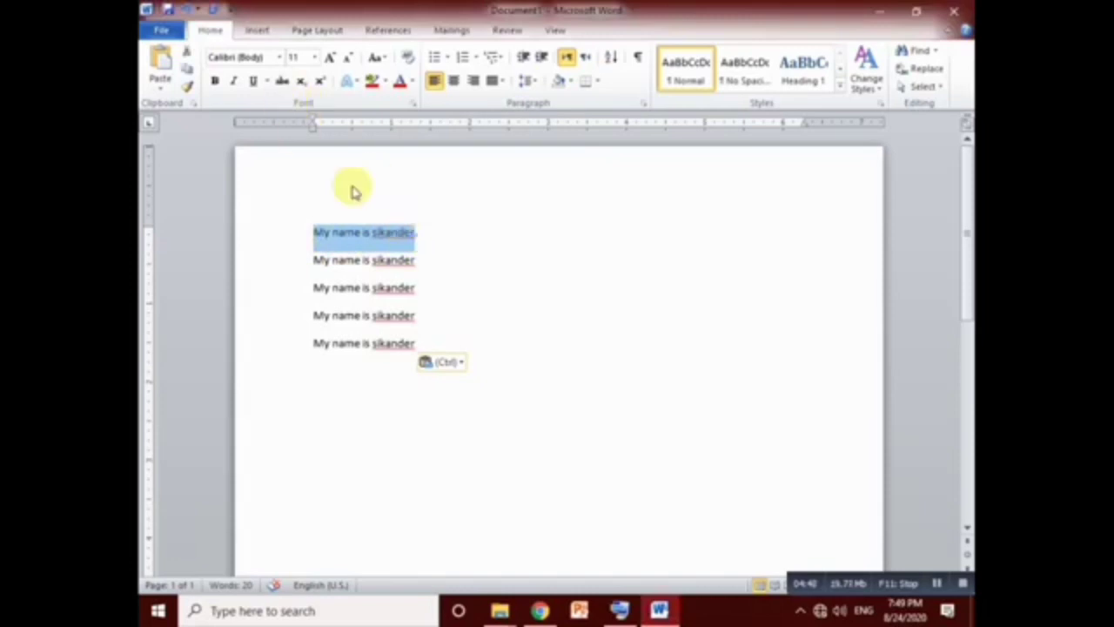
pyautogui.click(278, 58)
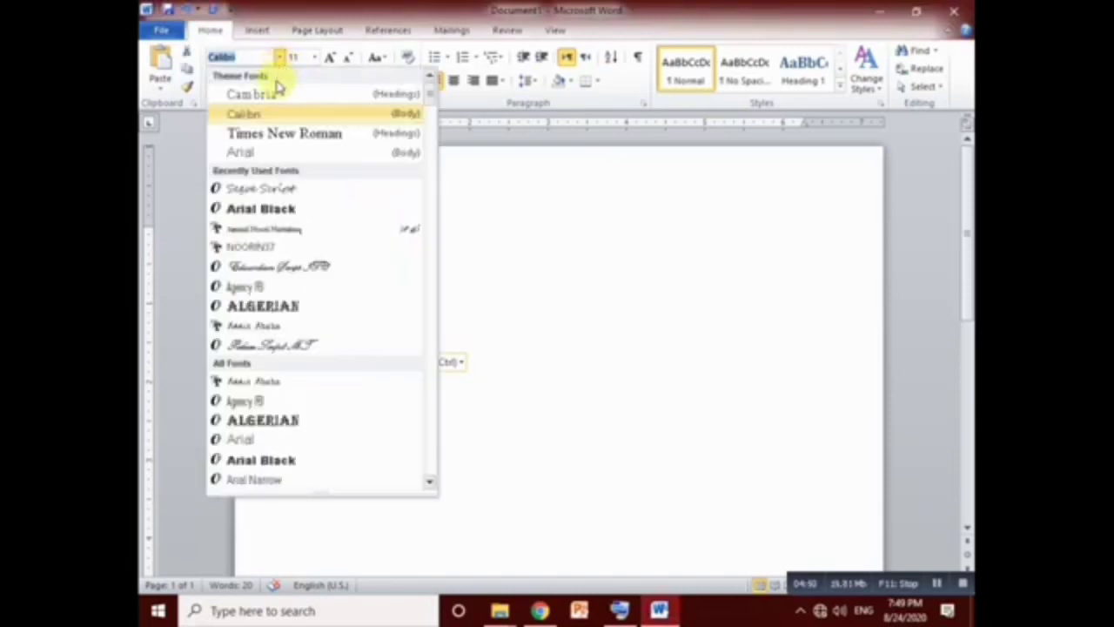
pyautogui.click(272, 190)
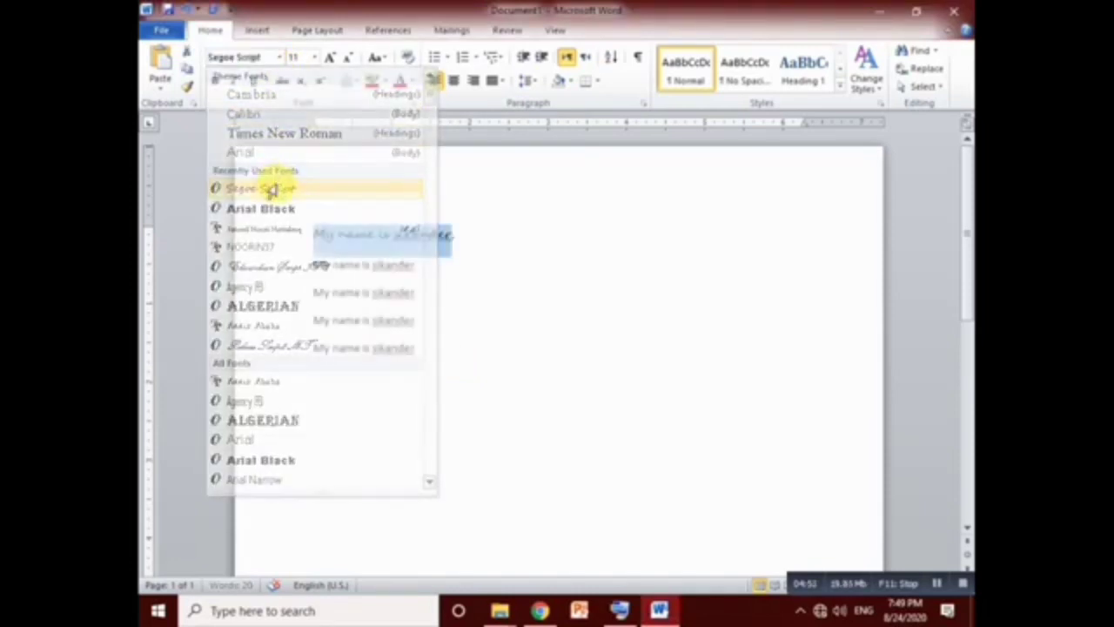
# Set the first sentence's font size to 20 and make it bold, italic and underlined
pyautogui.click(315, 58)
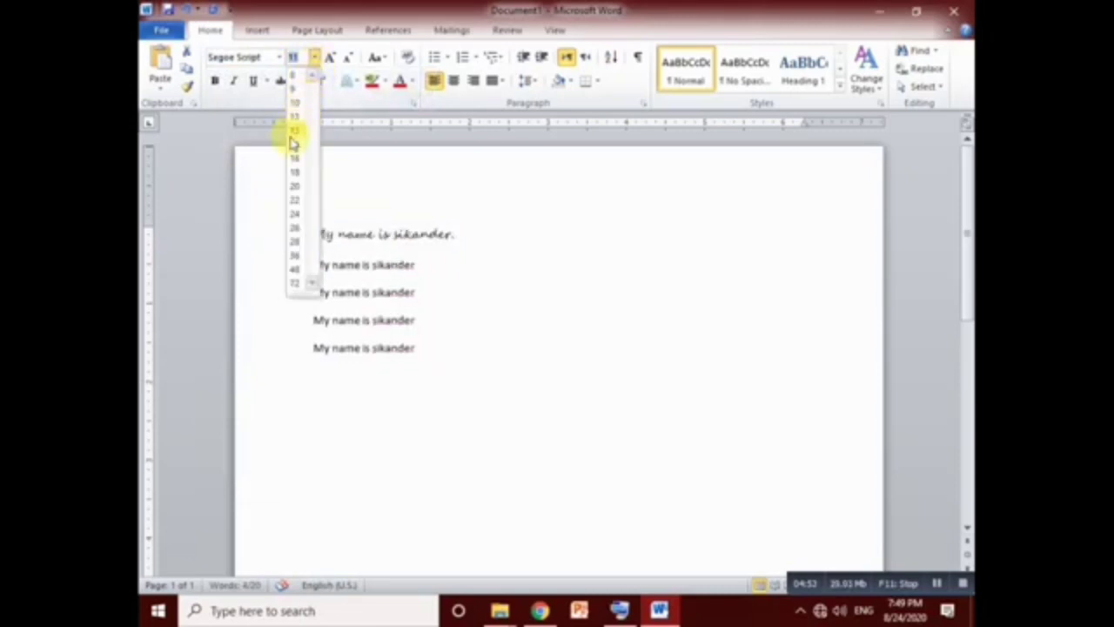
pyautogui.click(294, 184)
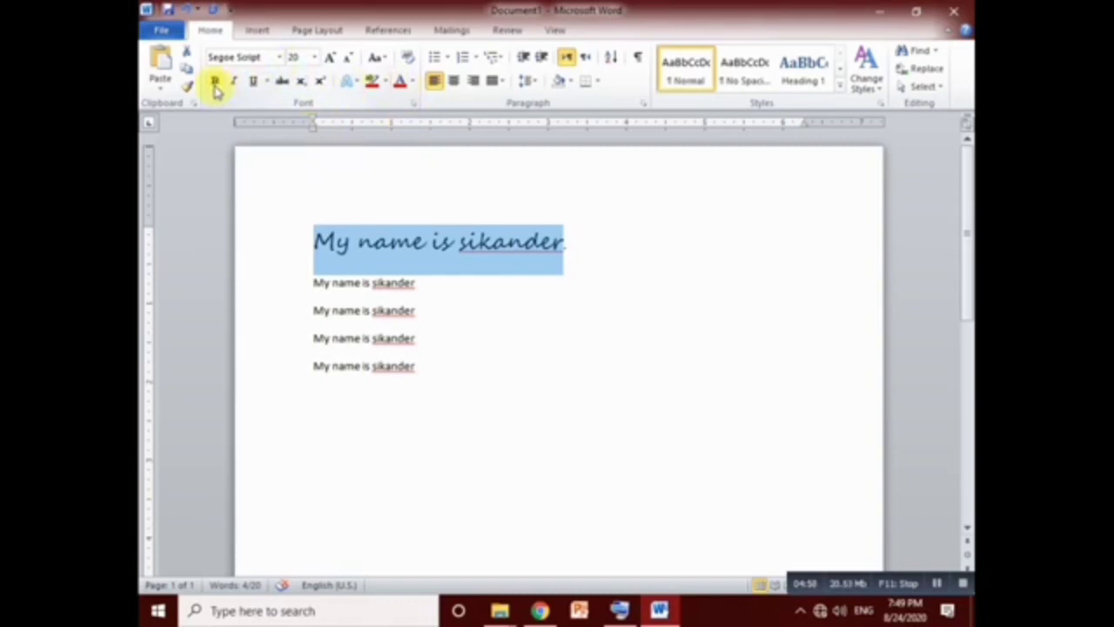
pyautogui.click(215, 83)
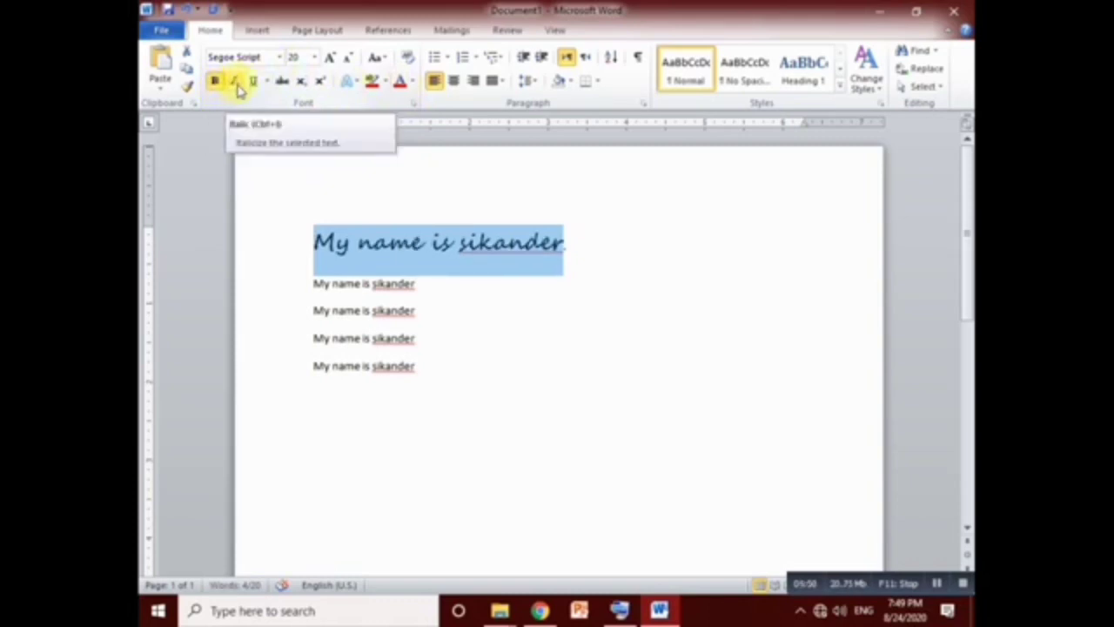
pyautogui.click(240, 91)
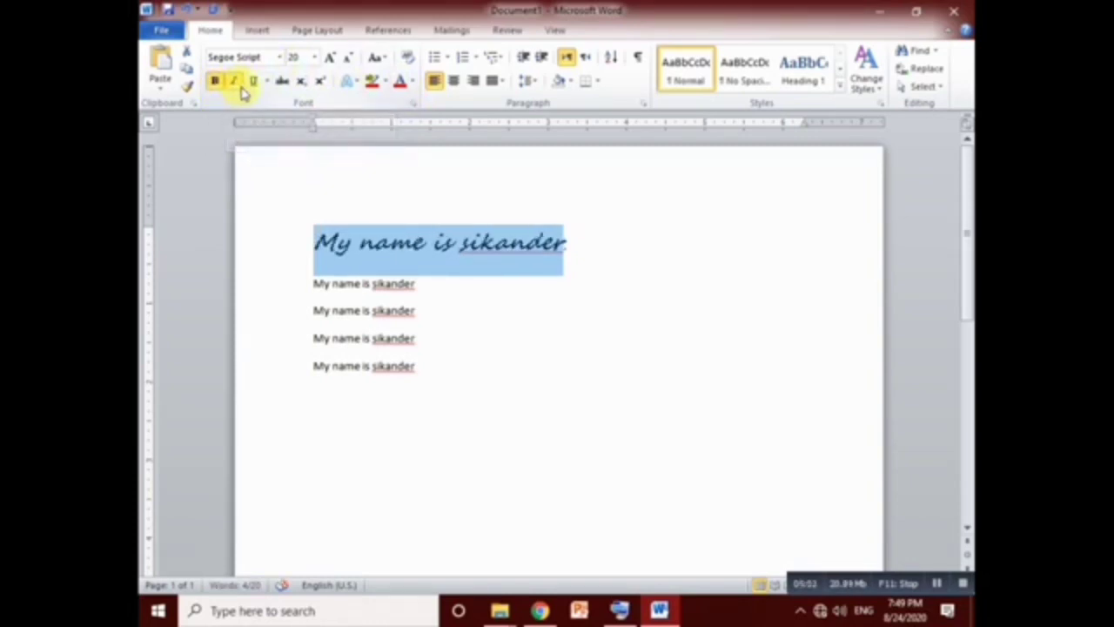
pyautogui.click(252, 85)
pyautogui.click(470, 336)
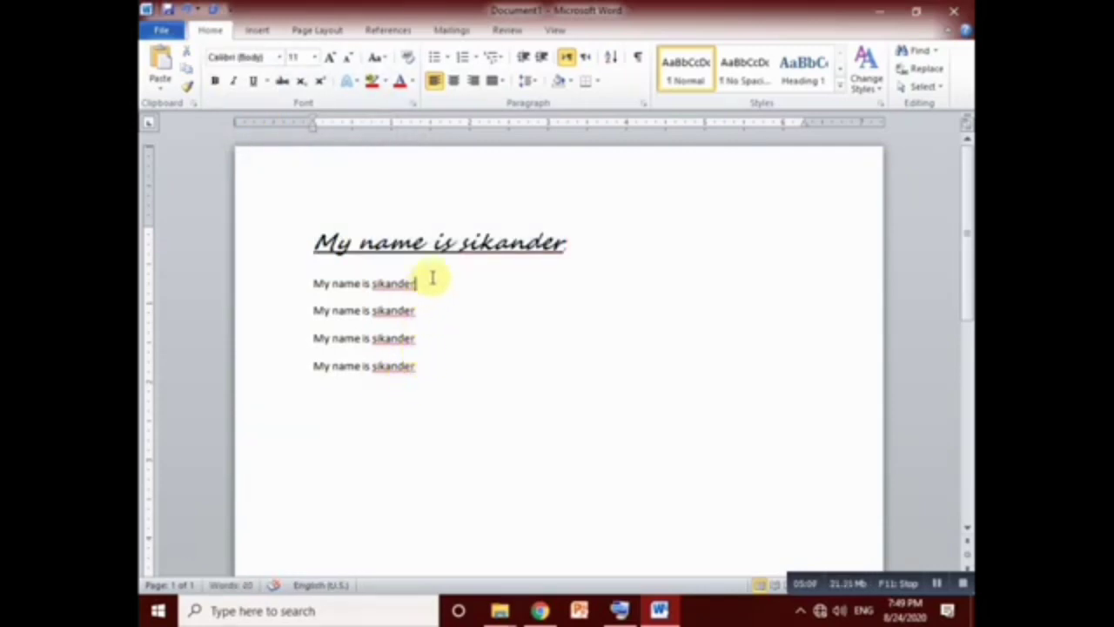
# Format the four sentences below the first one in Segoe Script, size 20, with bold, italic and underline
pyautogui.click(457, 243)
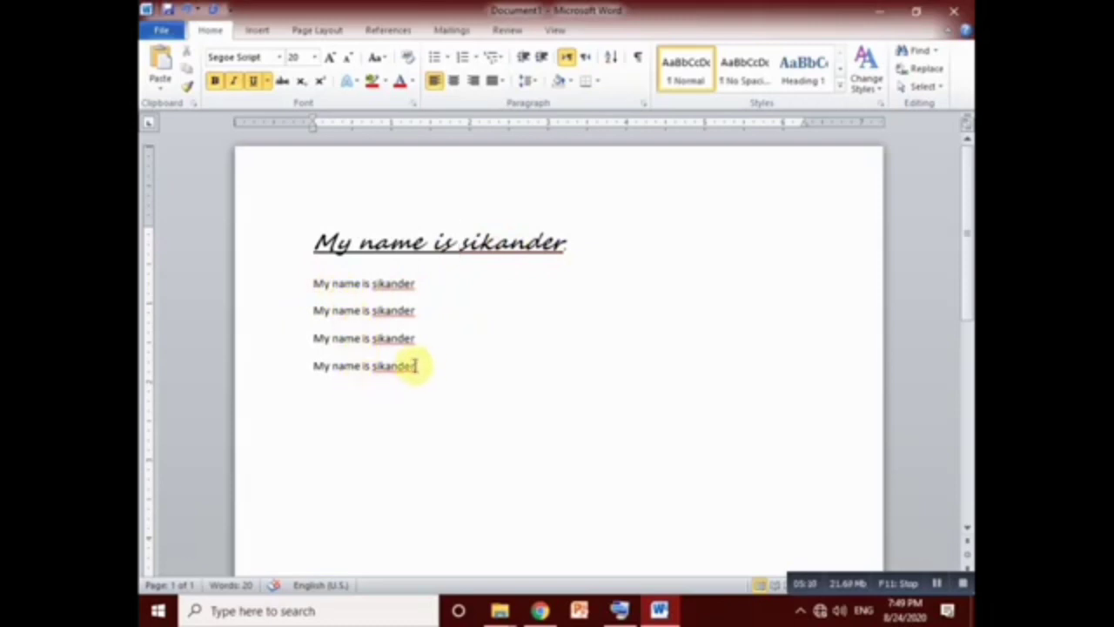
pyautogui.moveTo(420, 366); pyautogui.dragTo(268, 283)
pyautogui.click(280, 56)
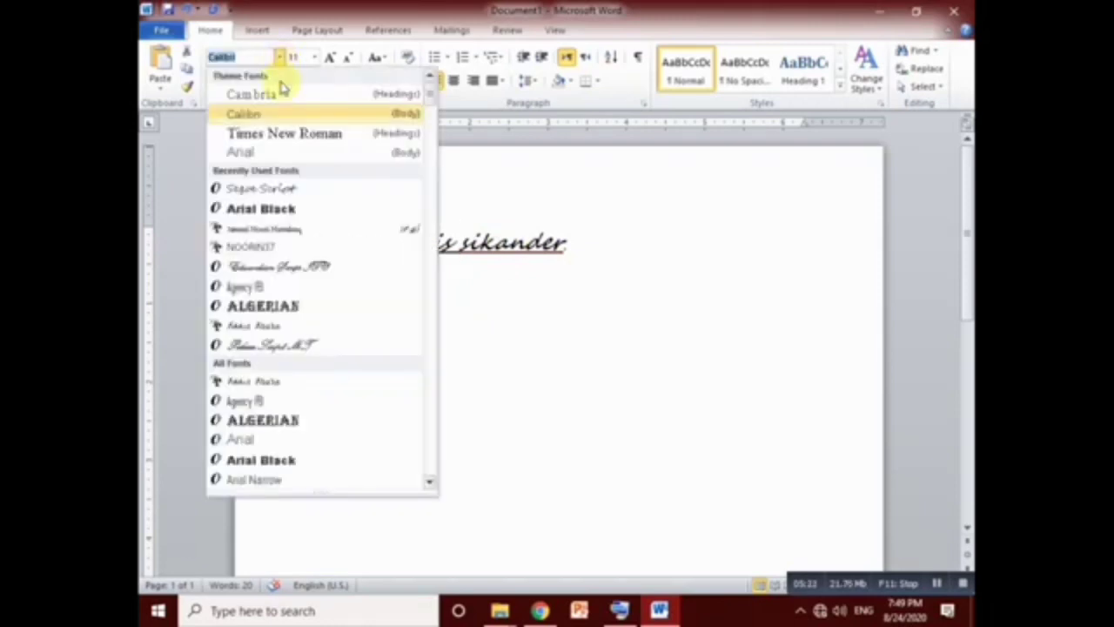
pyautogui.click(286, 189)
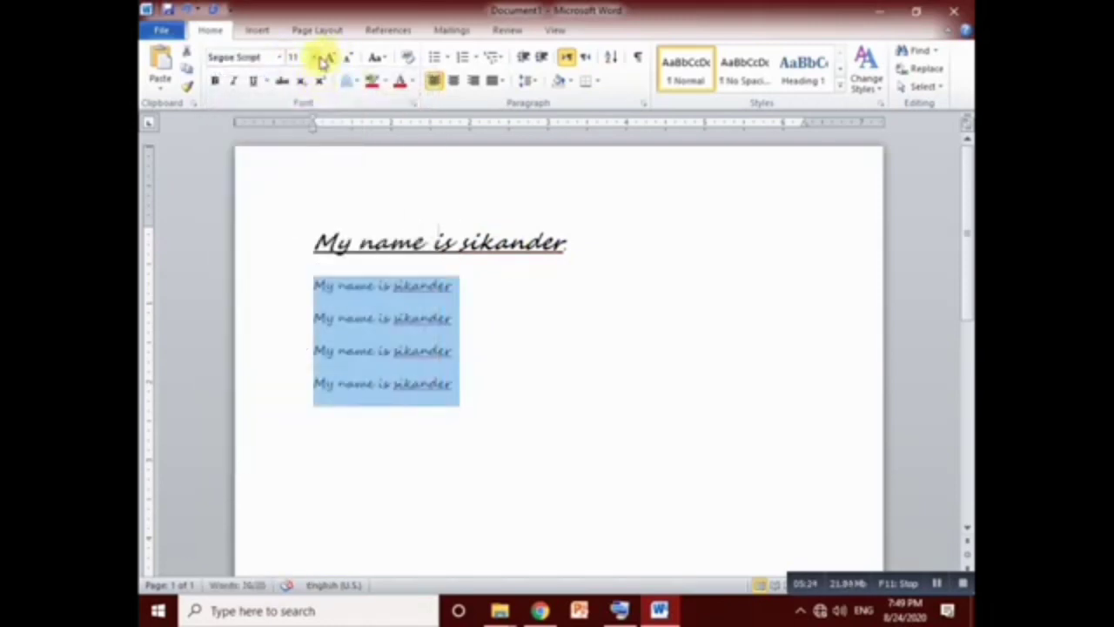
pyautogui.click(314, 57)
pyautogui.click(294, 185)
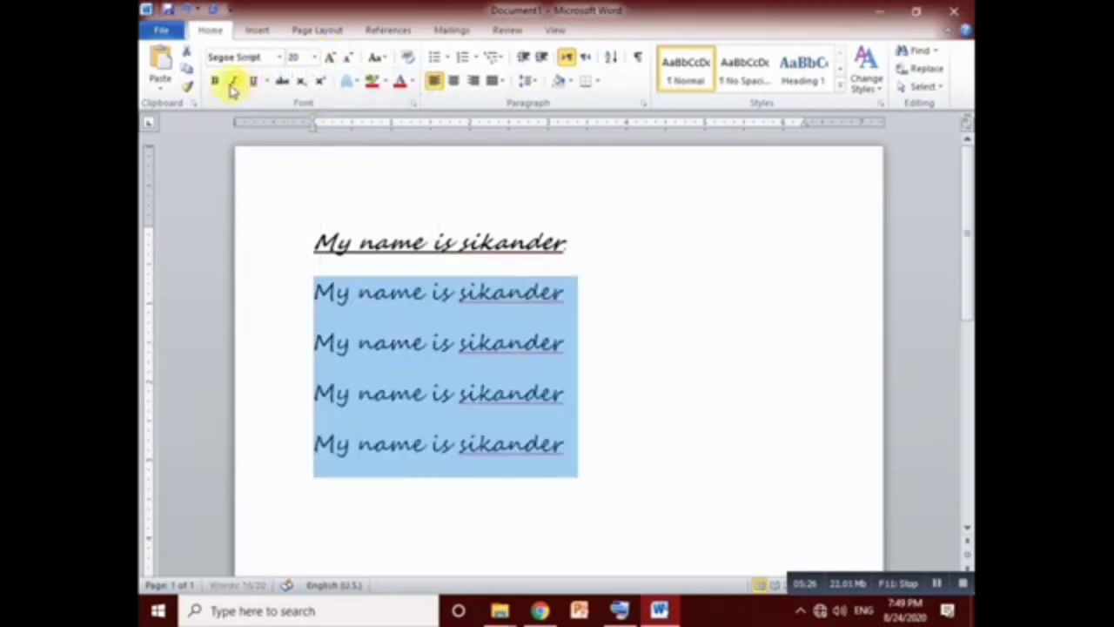
pyautogui.click(221, 82)
pyautogui.click(233, 82)
pyautogui.click(253, 81)
pyautogui.click(595, 265)
# Undo the font, size, bold, italic and underline changes on the lower four sentences
pyautogui.moveTo(566, 446); pyautogui.dragTo(269, 308)
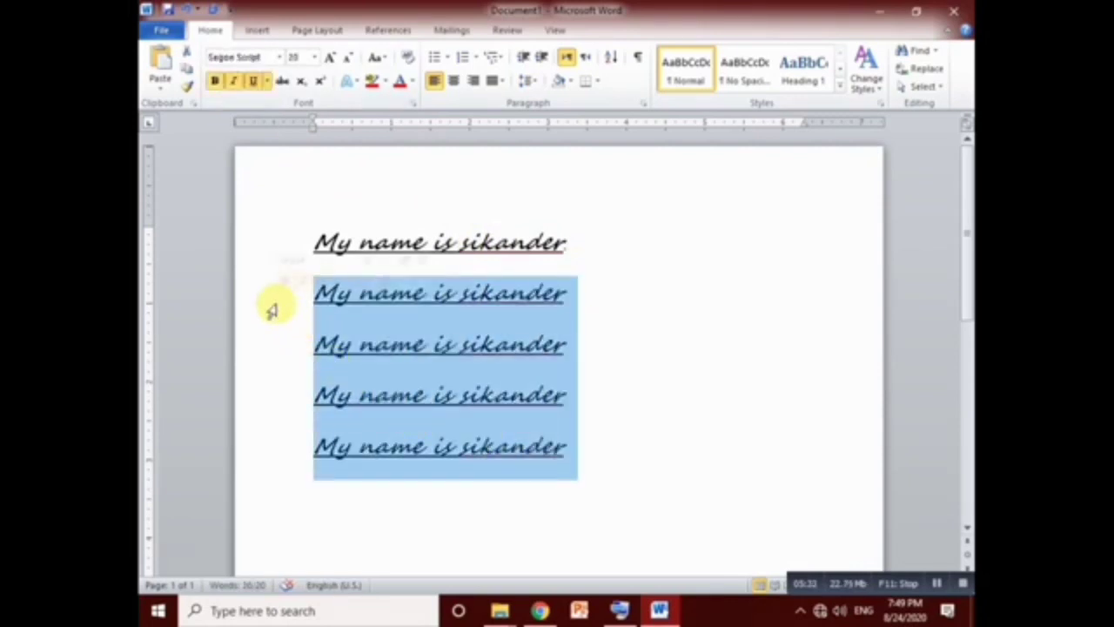
pyautogui.press('super')
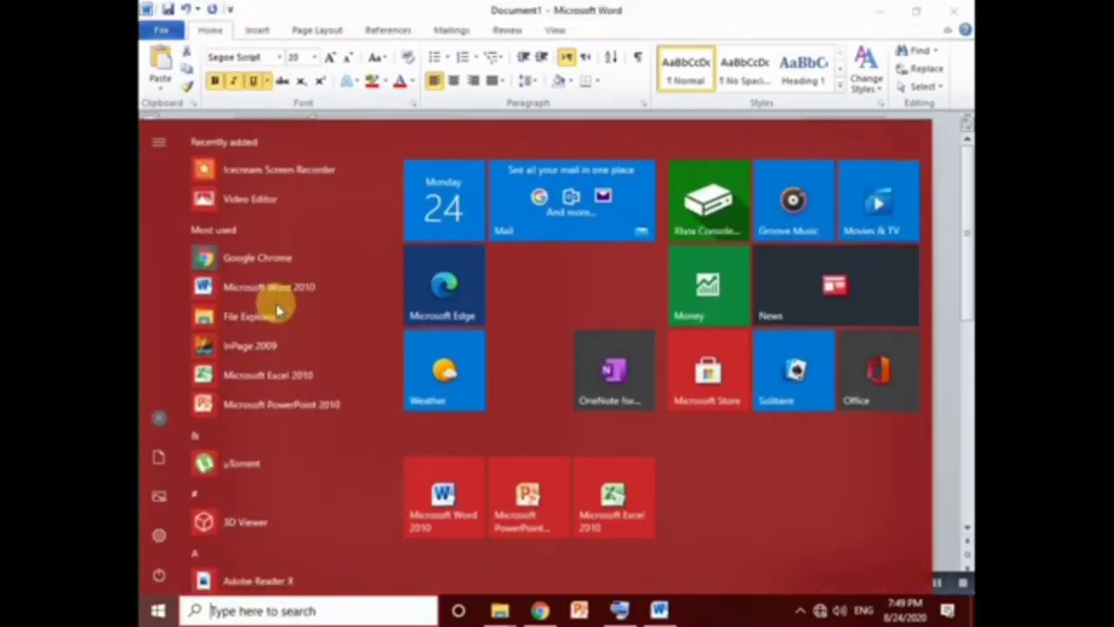
pyautogui.press('super')
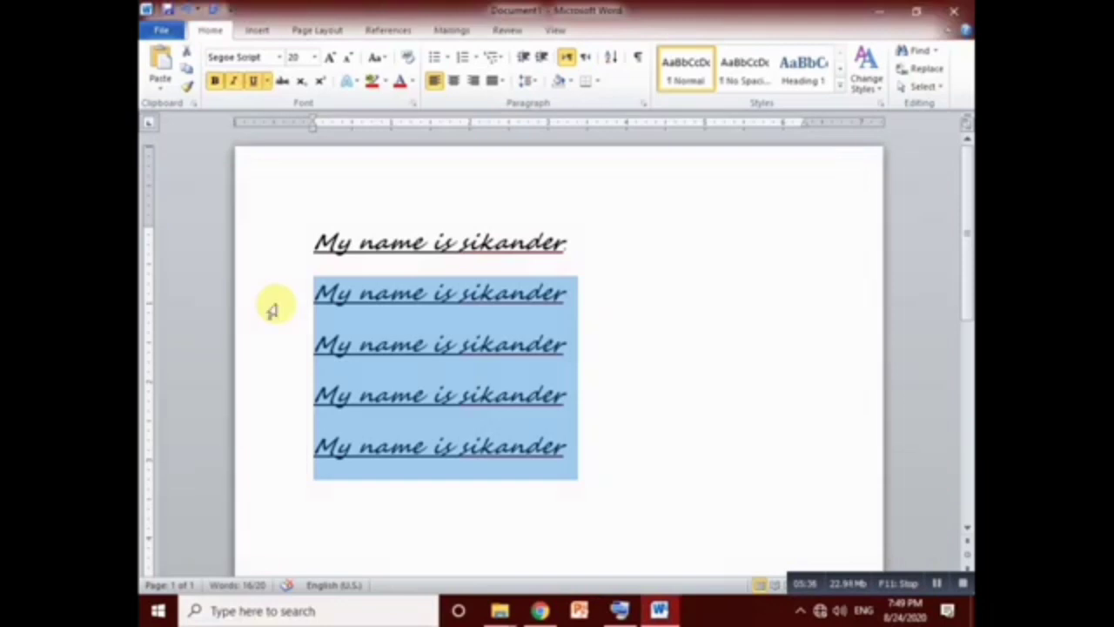
pyautogui.hotkey('ctrl', 'u')
pyautogui.hotkey('ctrl', 'i')
pyautogui.hotkey('ctrl', 'space')
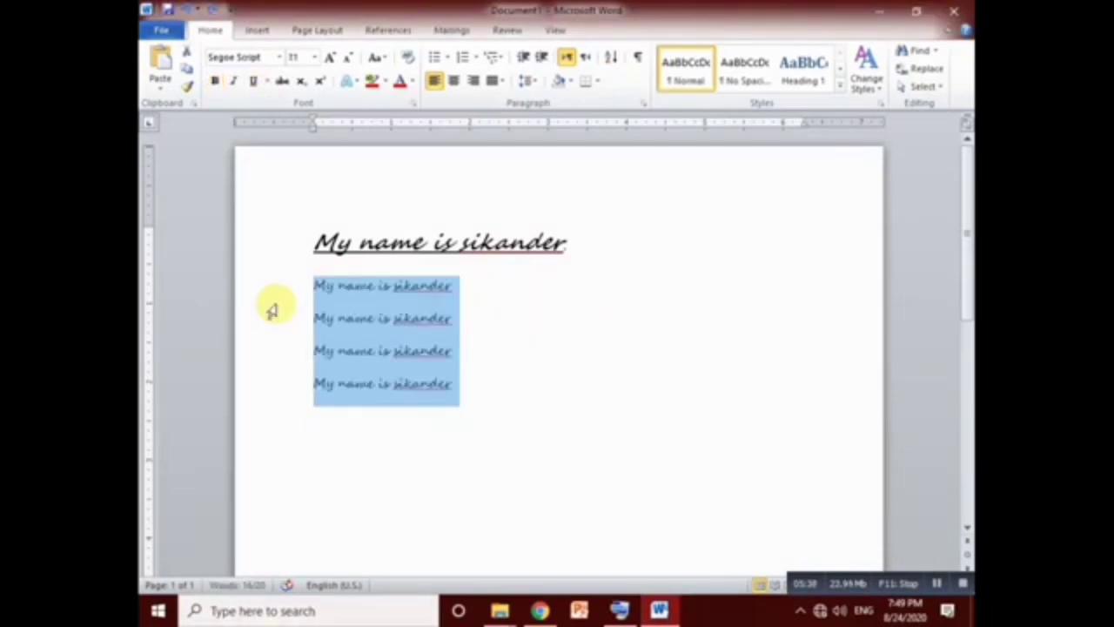
pyautogui.click(489, 363)
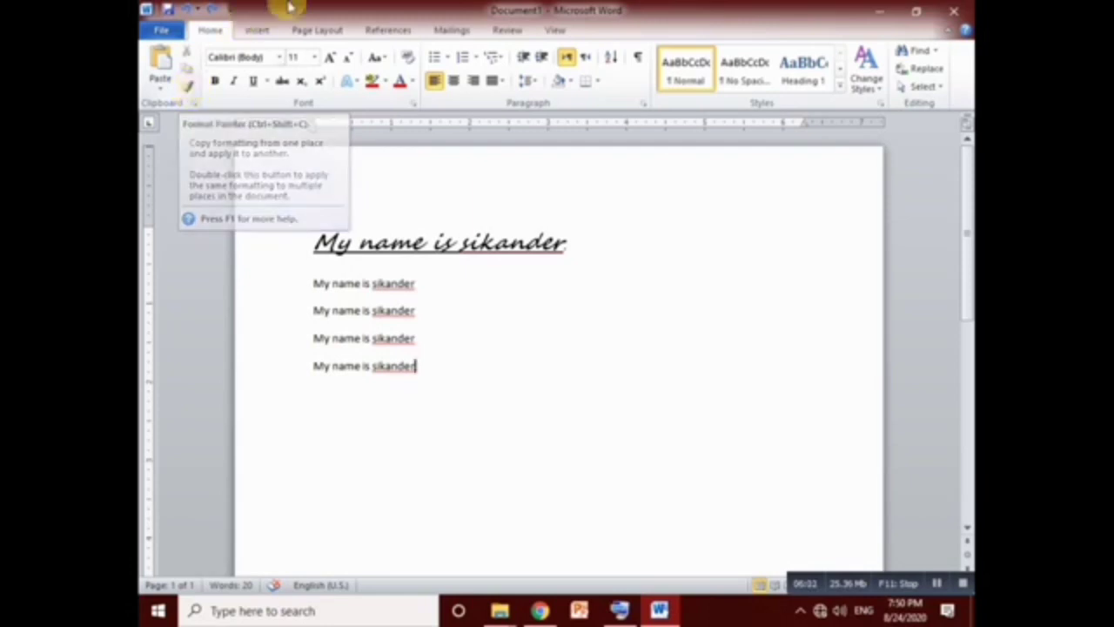
# Try to copy the last sentence's formatting onto the first sentence with Format Painter, and undo it
pyautogui.click(187, 87)
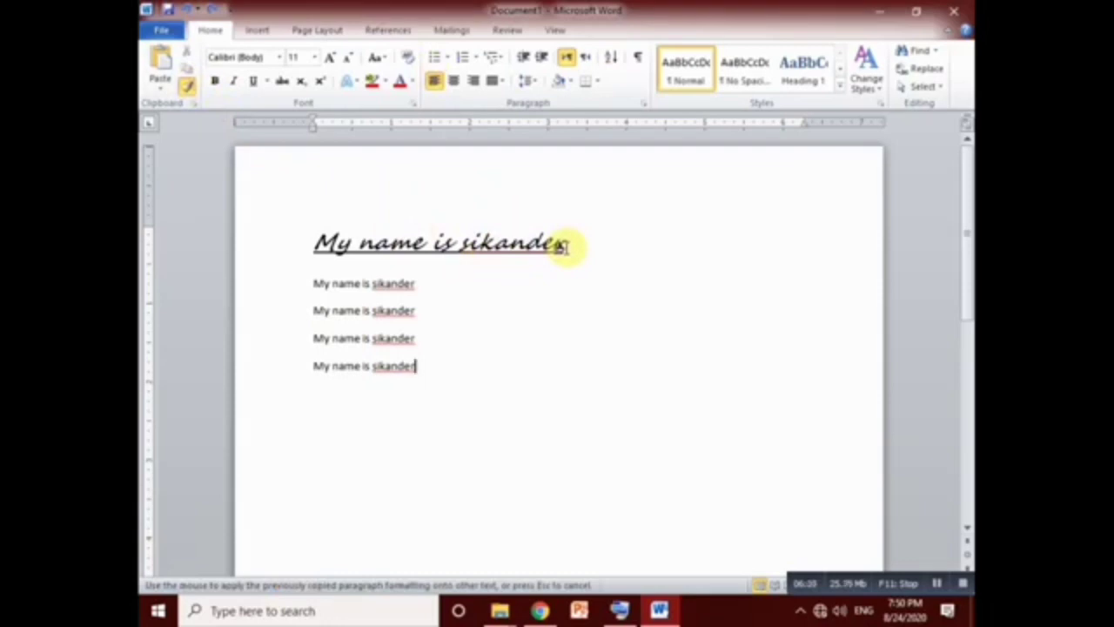
pyautogui.moveTo(561, 246); pyautogui.dragTo(315, 242)
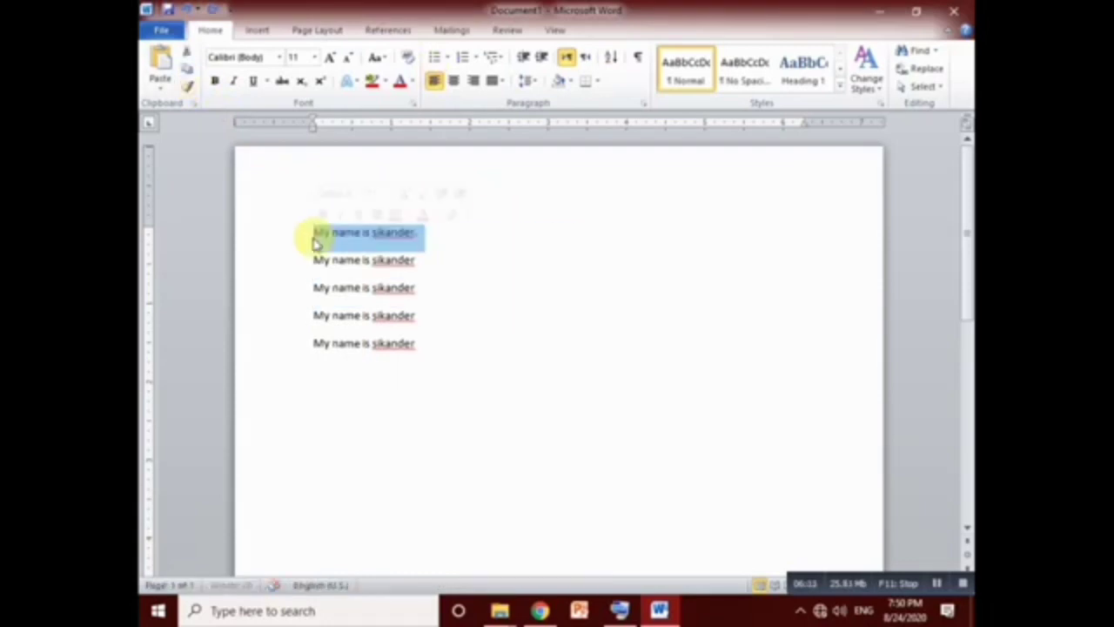
pyautogui.hotkey('ctrl', 'z')
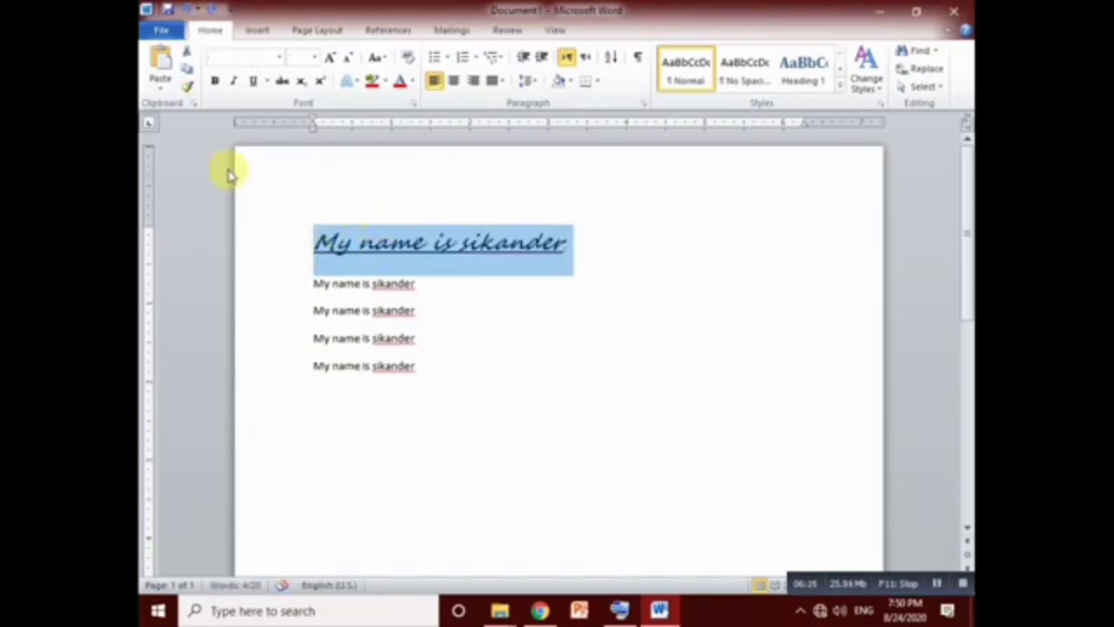
# Copy the first sentence's formatting onto the second sentence with Format Painter
pyautogui.click(186, 90)
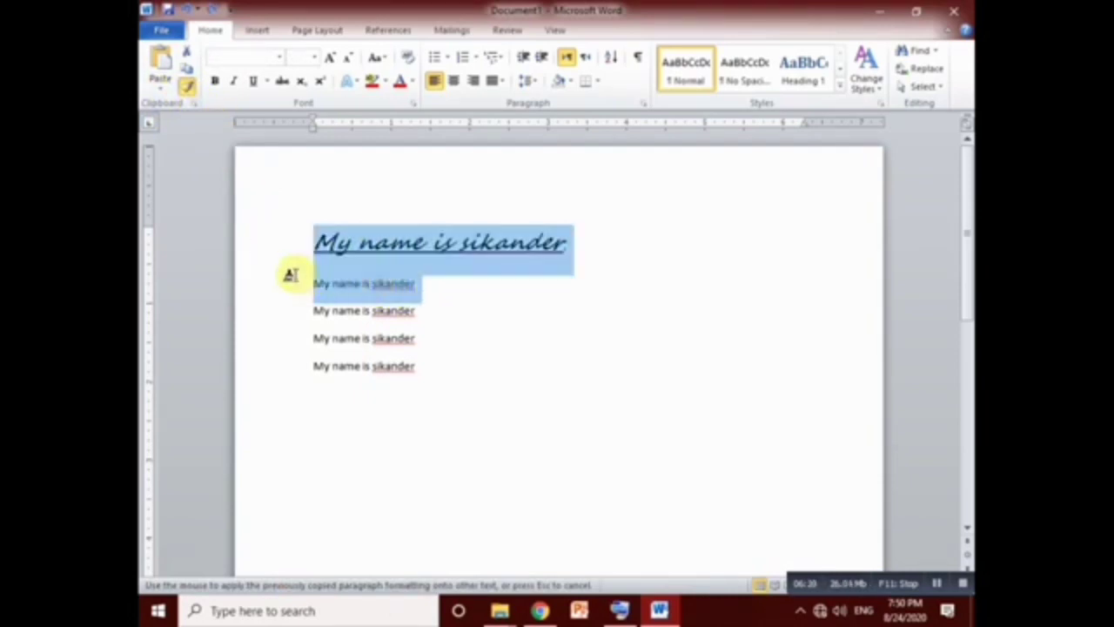
pyautogui.moveTo(290, 273); pyautogui.dragTo(290, 284)
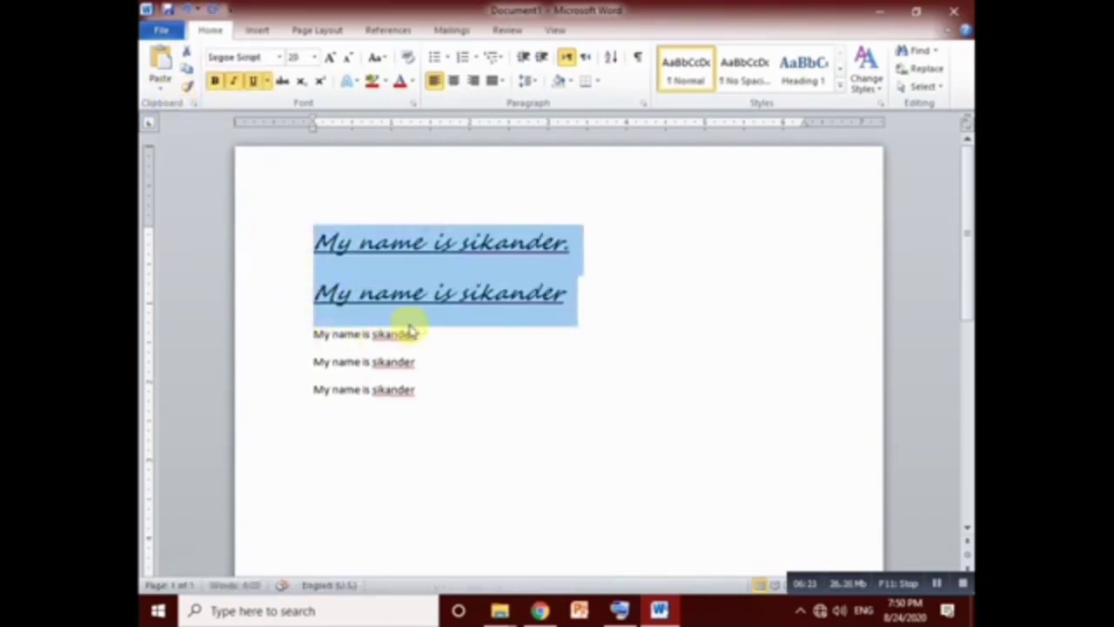
pyautogui.click(417, 361)
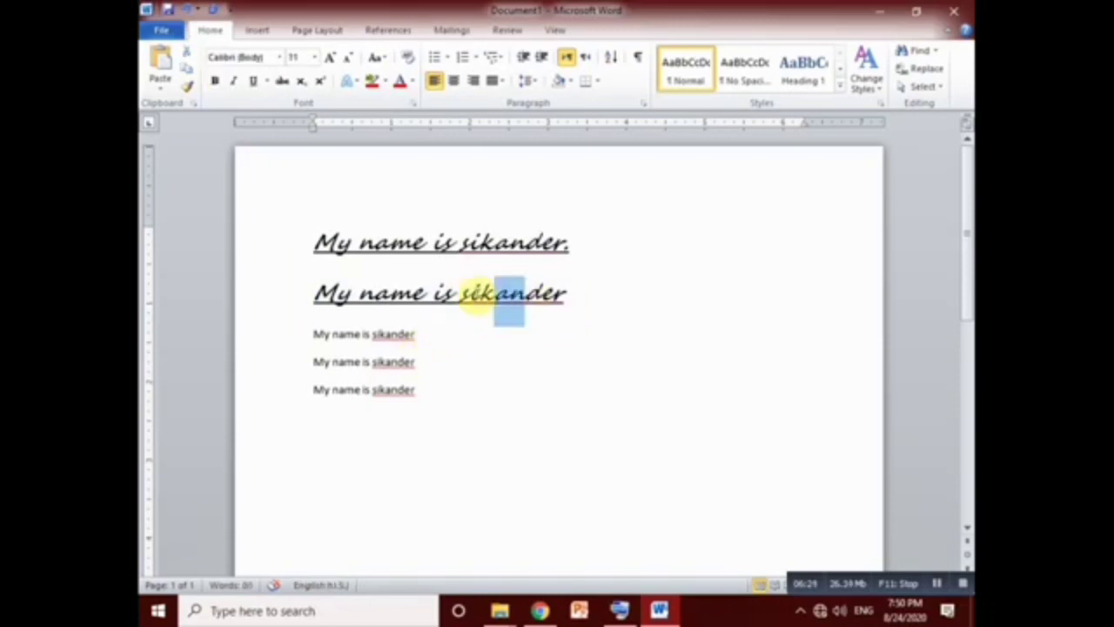
# Copy the formatting of the first two sentences onto the remaining three with Format Painter
pyautogui.moveTo(528, 293); pyautogui.dragTo(321, 256)
pyautogui.click(187, 91)
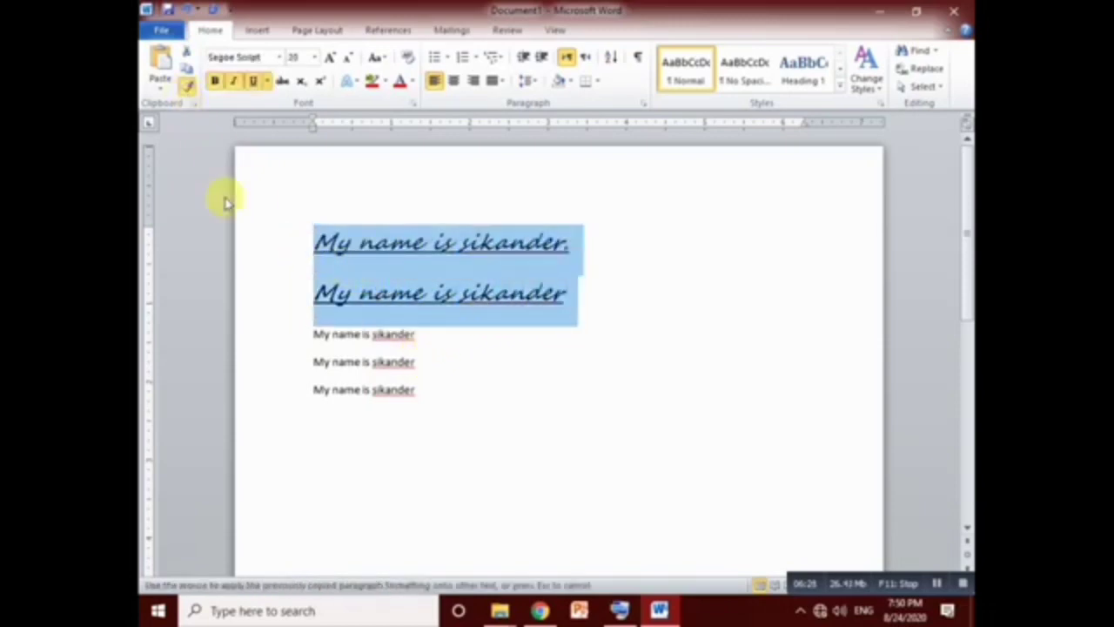
pyautogui.moveTo(409, 394); pyautogui.dragTo(276, 331)
pyautogui.click(437, 480)
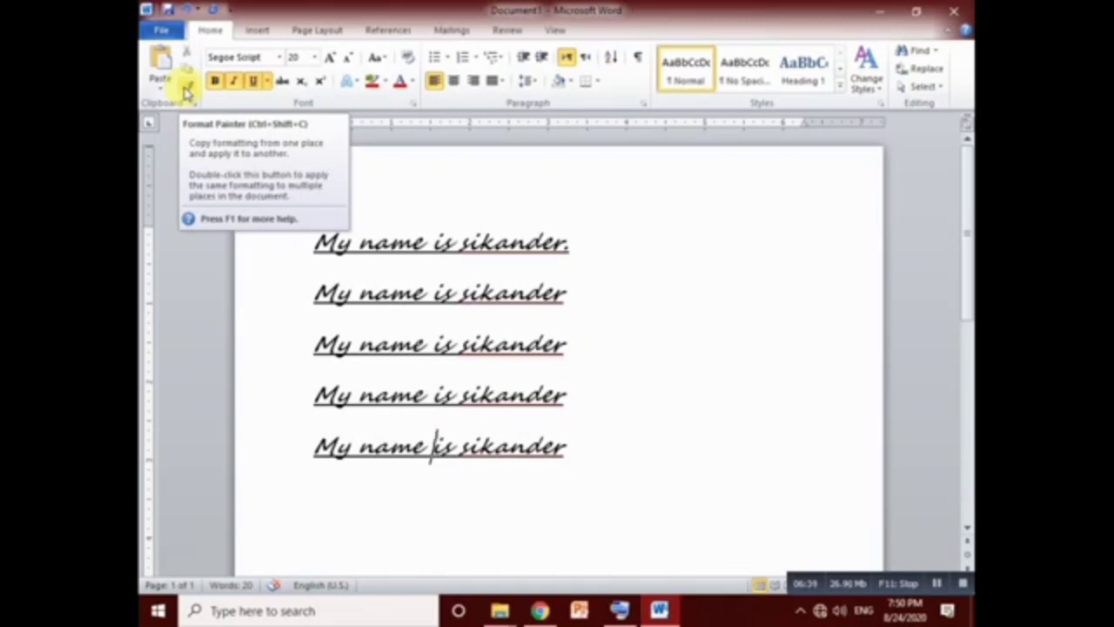
pyautogui.click(699, 261)
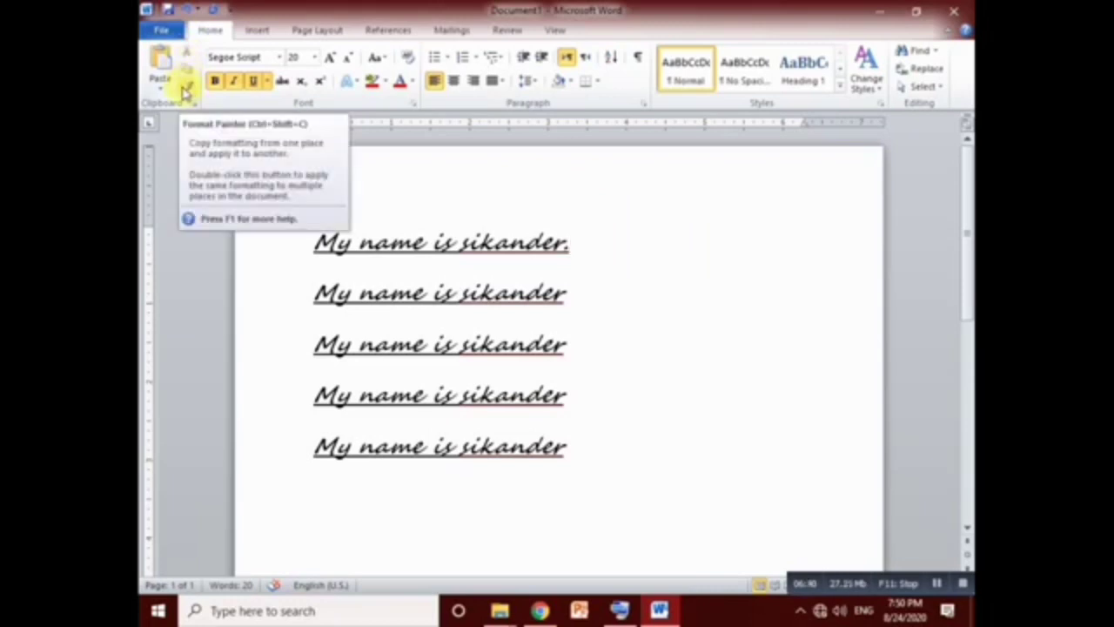
pyautogui.click(281, 59)
pyautogui.scroll(-10, 281, 224)
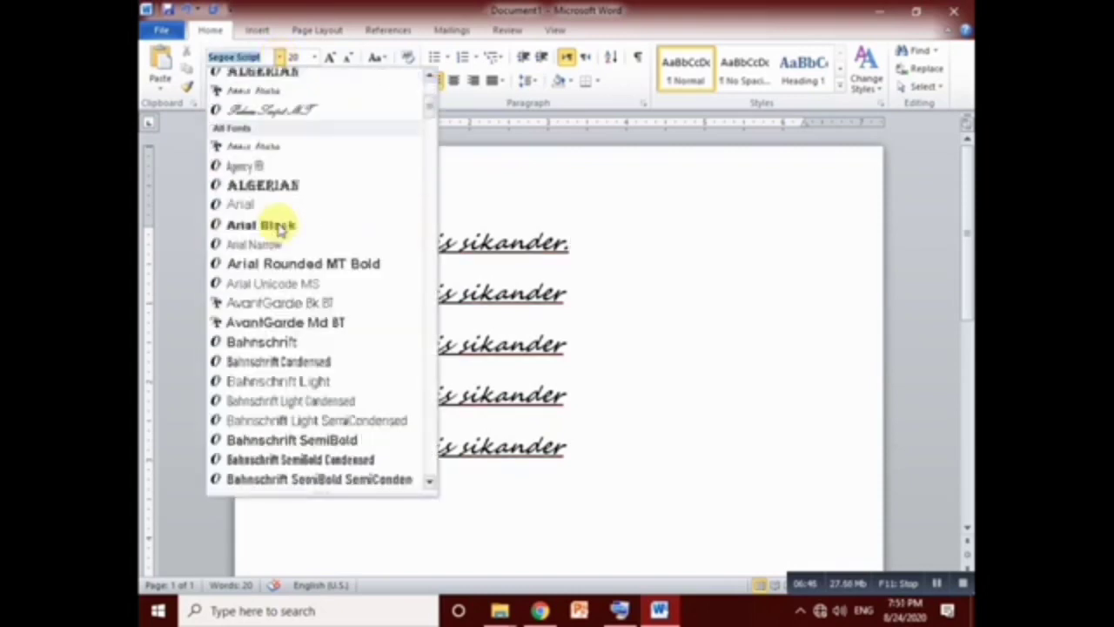
pyautogui.scroll(-3, 281, 227)
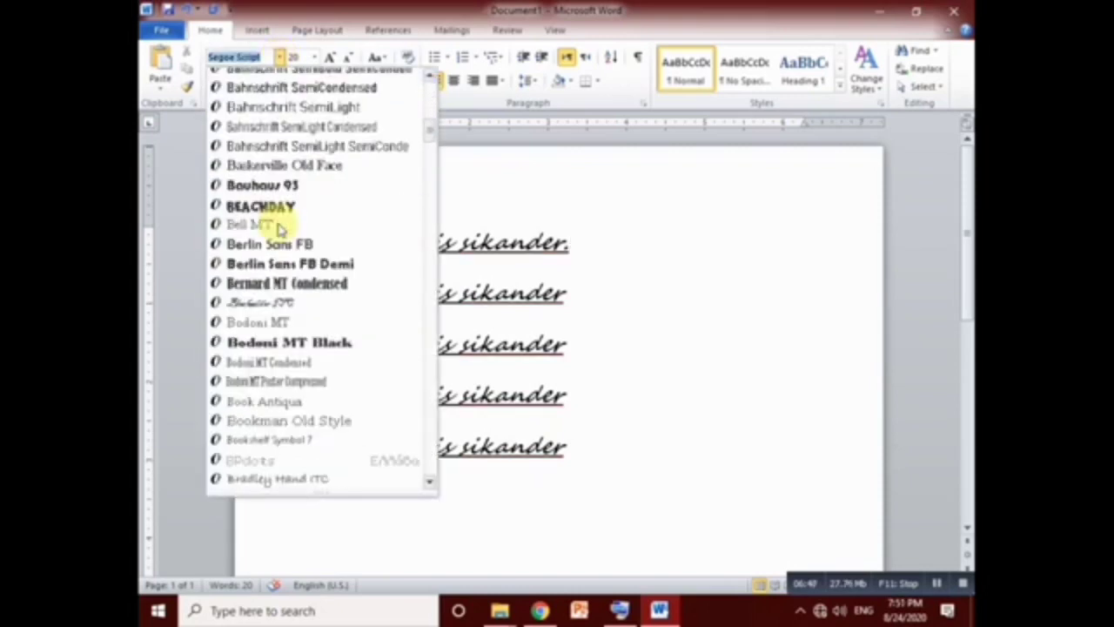
pyautogui.scroll(6, 279, 228)
pyautogui.click(289, 56)
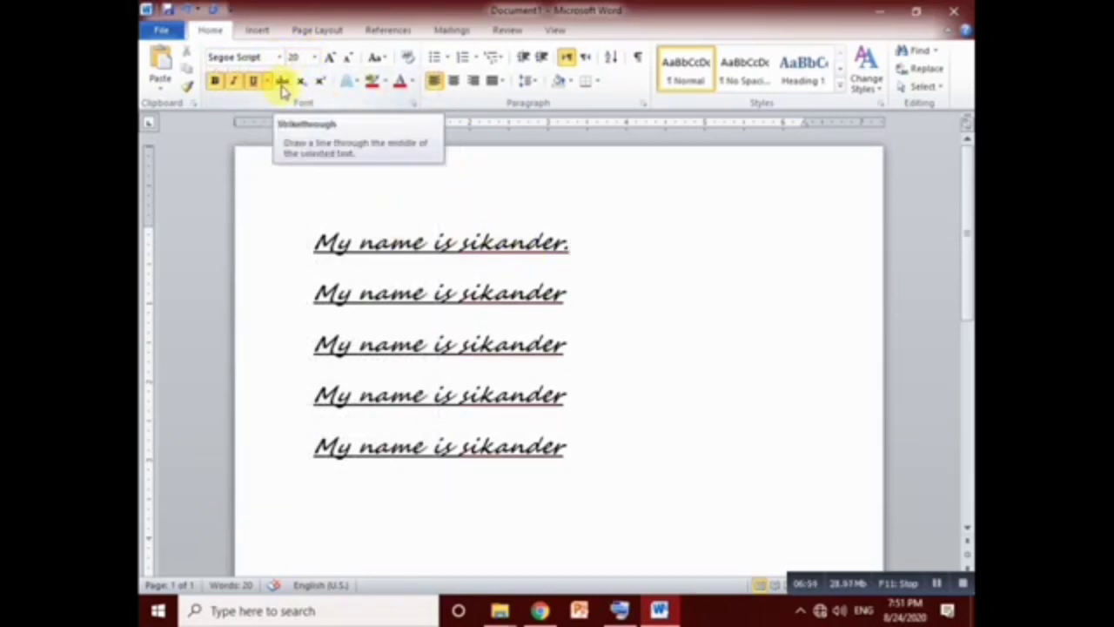
# Delete all five sentences and turn off bold, italic and underline for new text
pyautogui.moveTo(600, 460); pyautogui.dragTo(285, 231)
pyautogui.press('Delete')
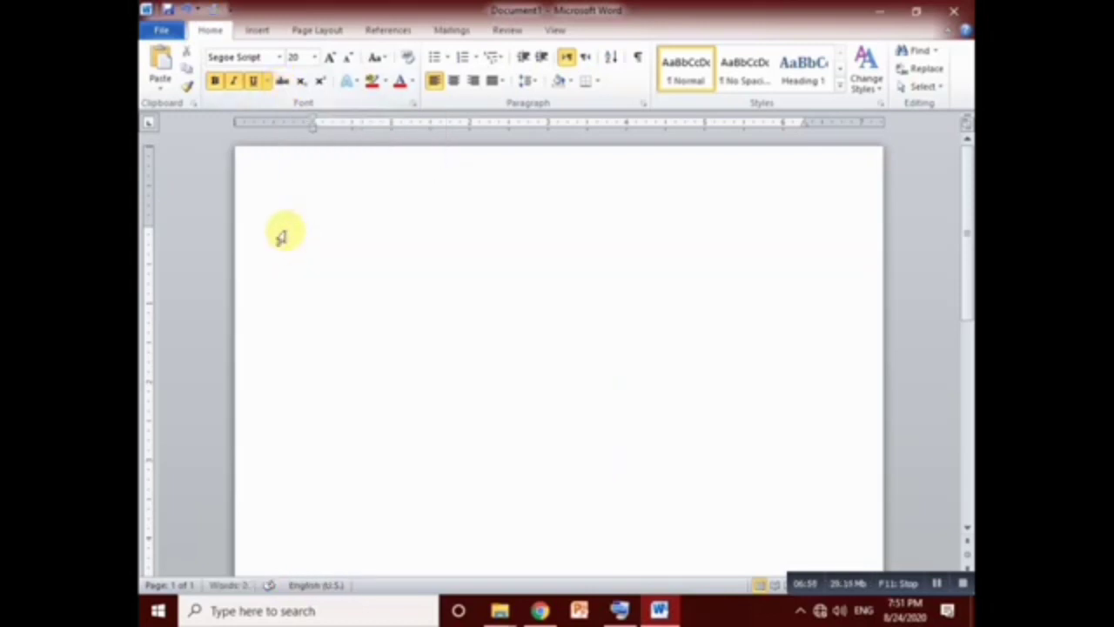
pyautogui.click(214, 80)
pyautogui.click(234, 80)
pyautogui.click(252, 81)
# Enter 200 on the empty page and apply strikethrough to it
pyautogui.write('200')
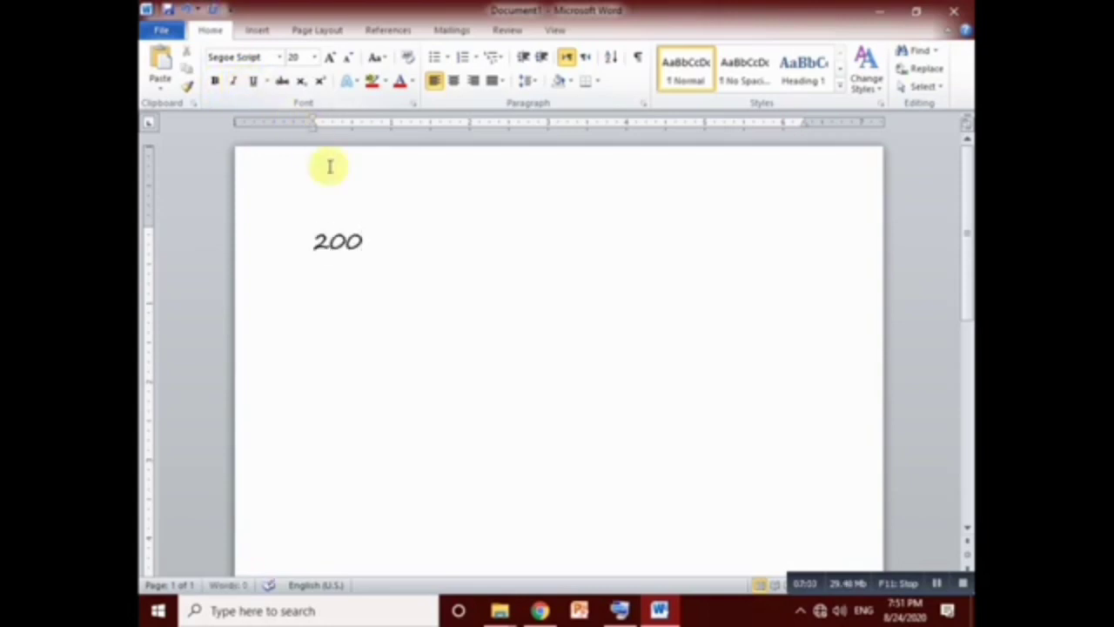
pyautogui.click(361, 225)
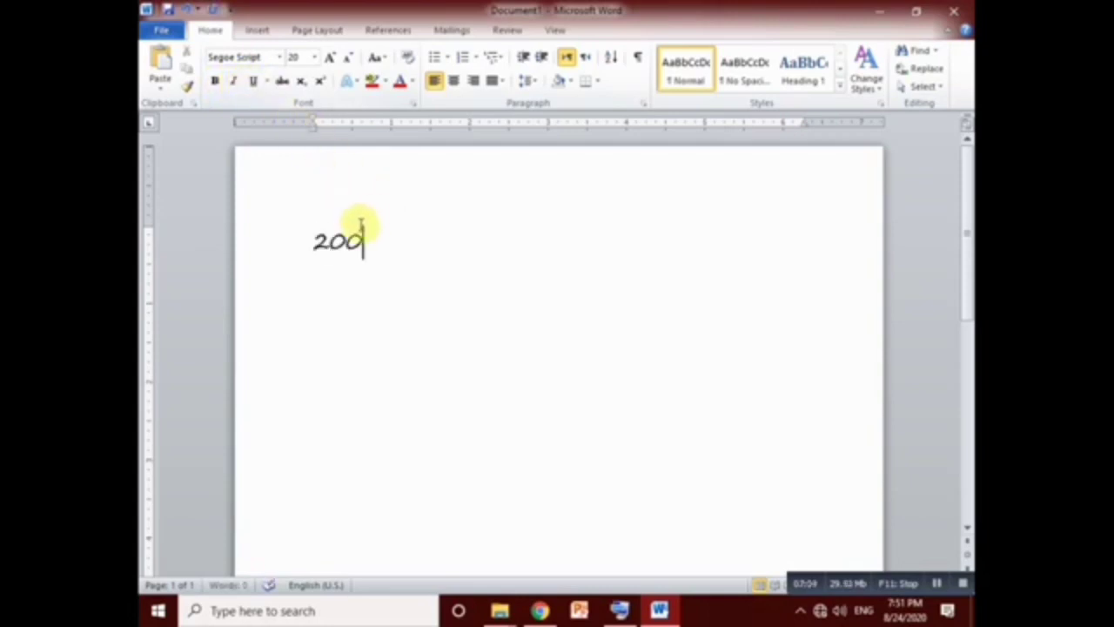
pyautogui.click(283, 84)
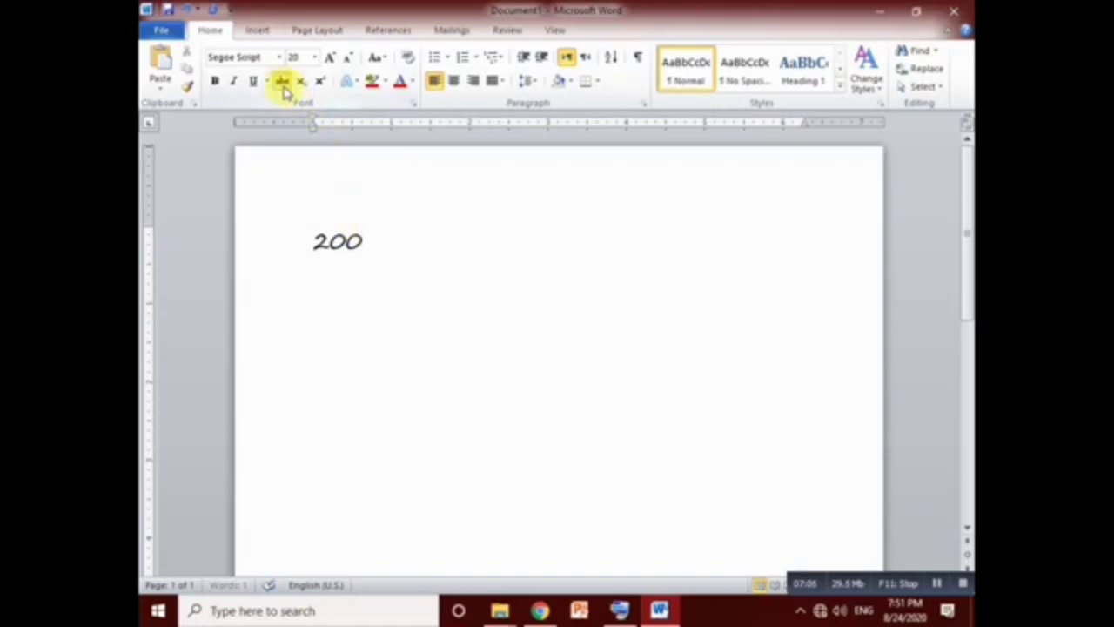
pyautogui.moveTo(359, 231); pyautogui.dragTo(273, 238)
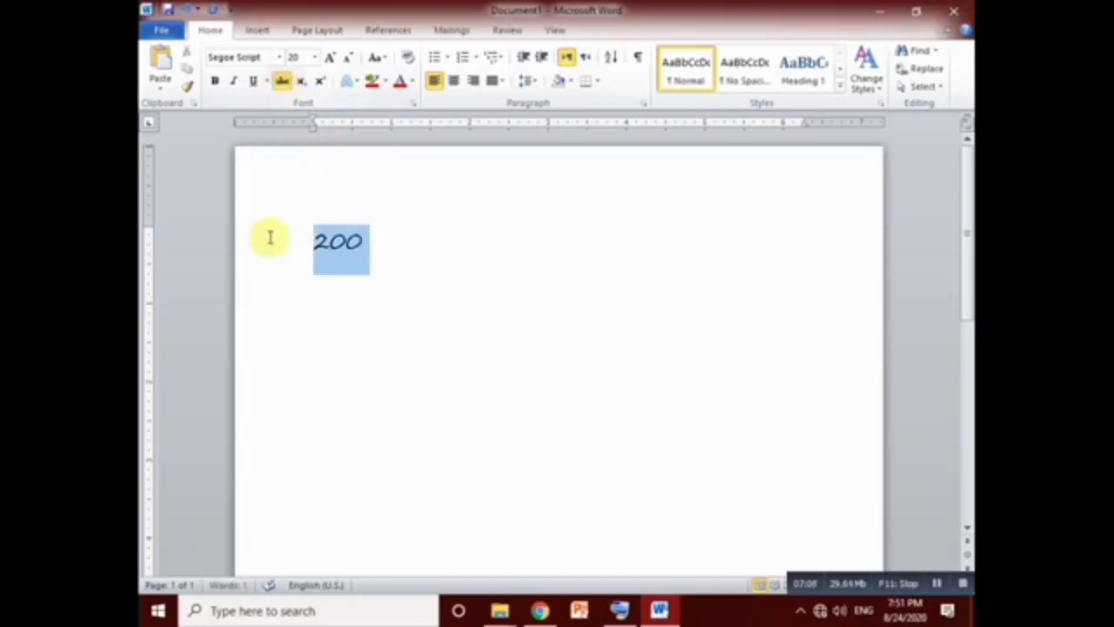
pyautogui.click(282, 80)
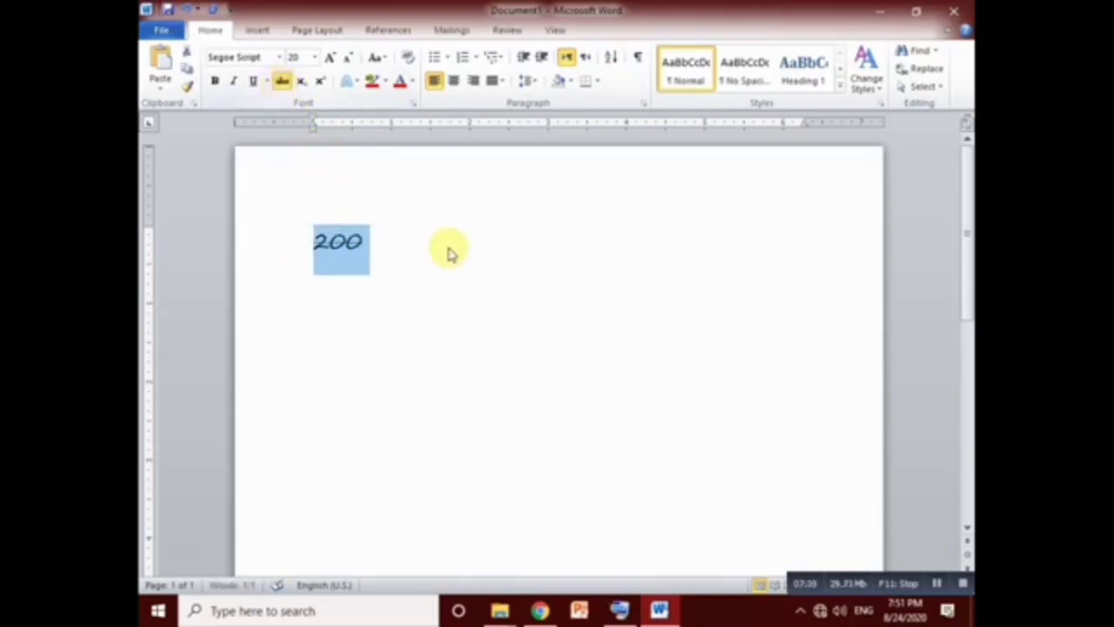
# Add 150 after the struck-through 200 and remove the strikethrough from the 150
pyautogui.click(407, 260)
pyautogui.write('150')
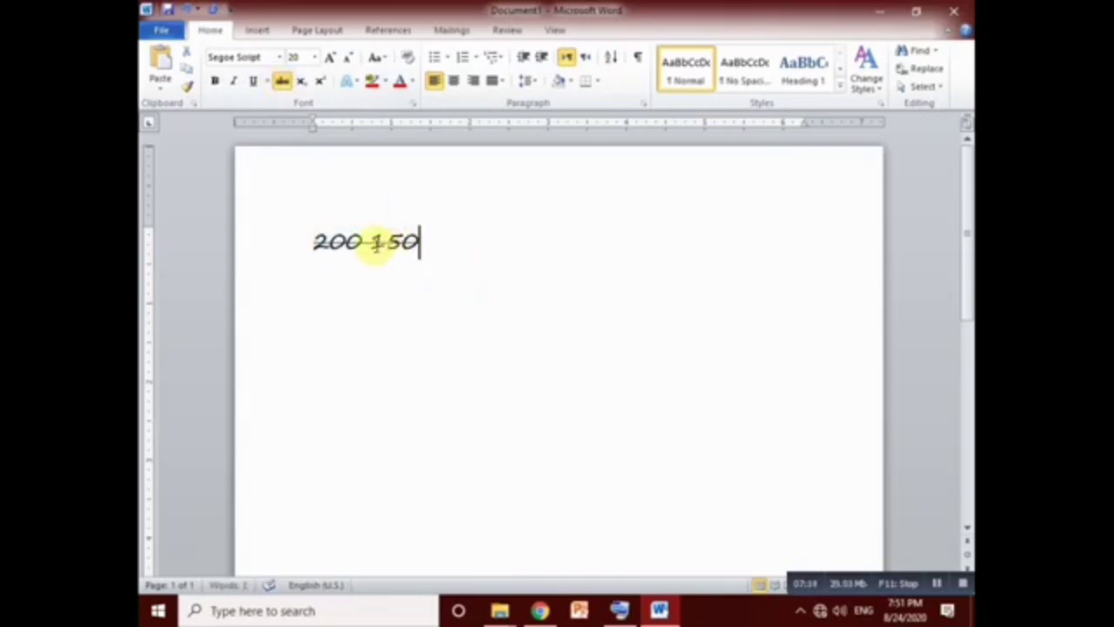
pyautogui.moveTo(371, 243); pyautogui.dragTo(418, 240)
pyautogui.click(282, 80)
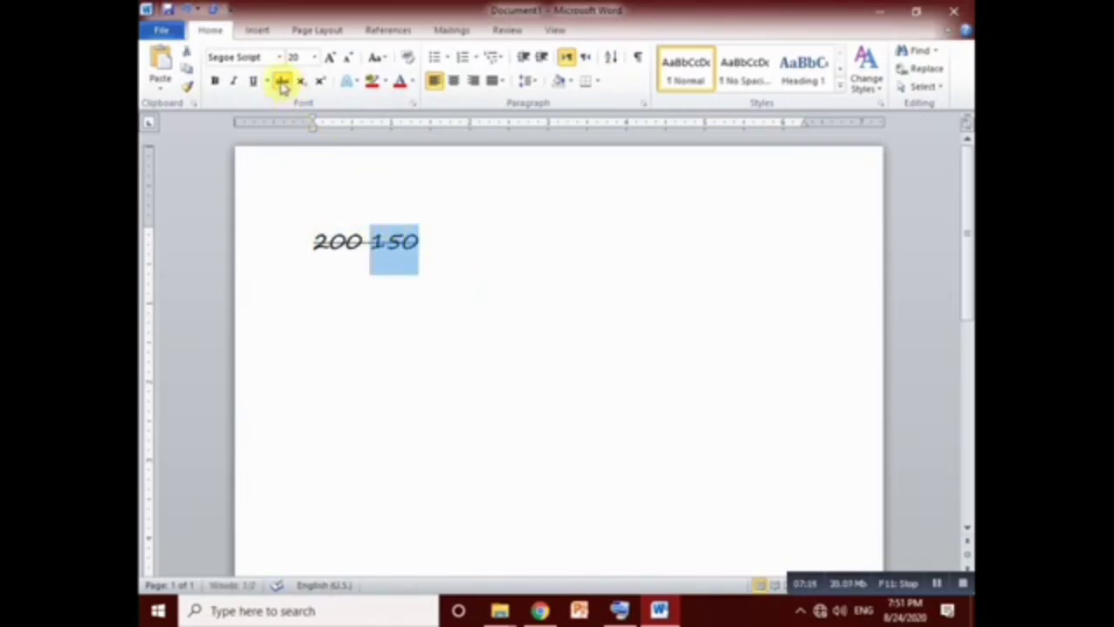
pyautogui.click(446, 256)
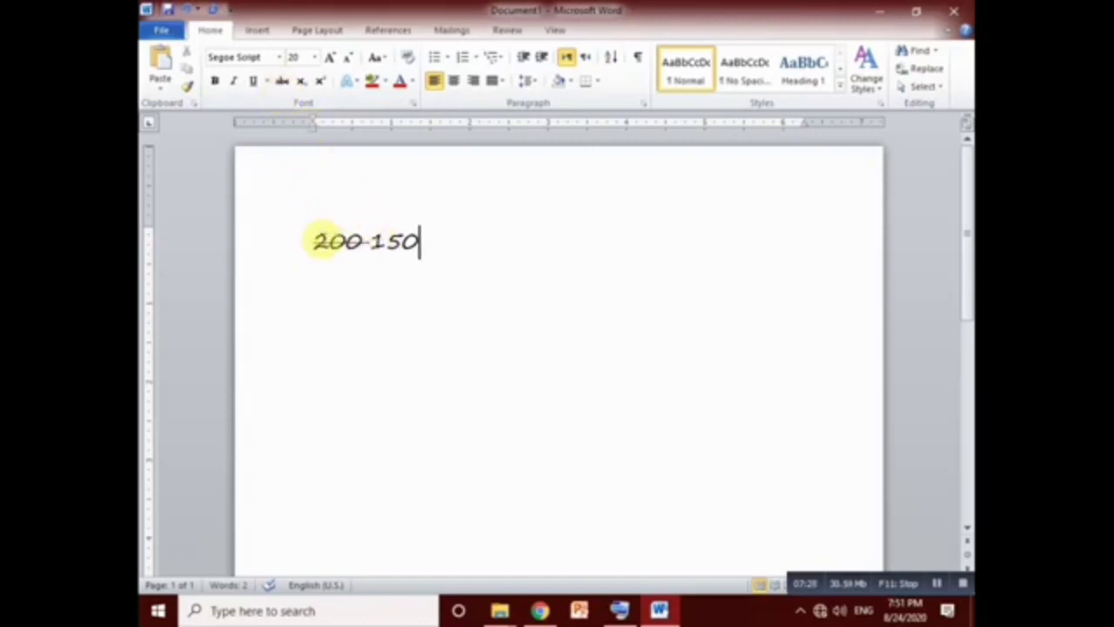
# Insert an extra space between the struck-through 200 and the 150
pyautogui.moveTo(312, 240); pyautogui.dragTo(367, 241)
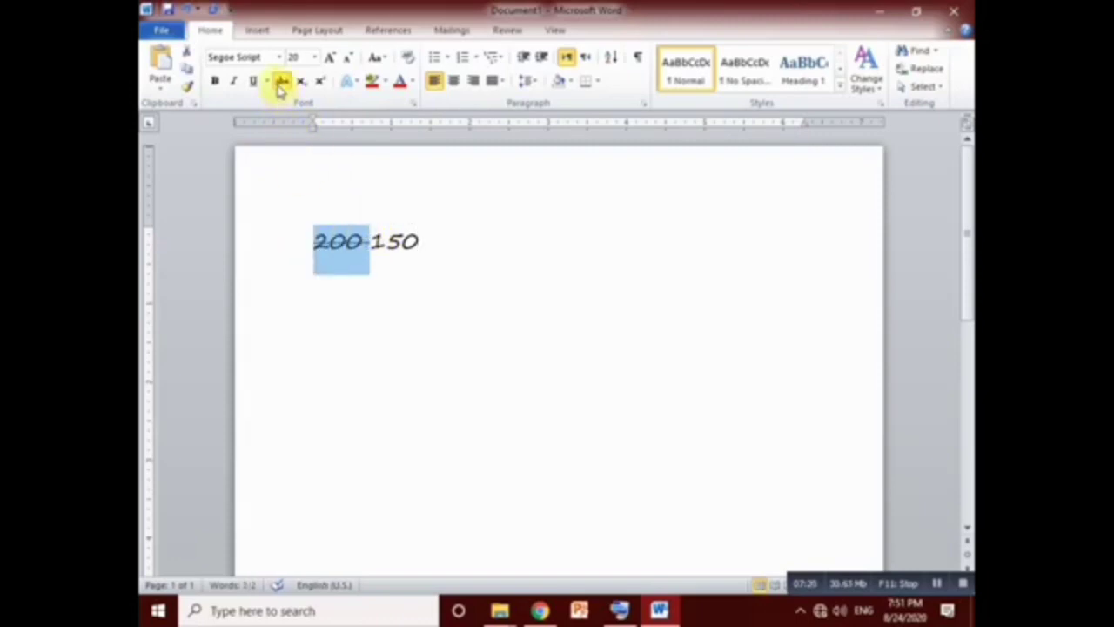
pyautogui.click(360, 291)
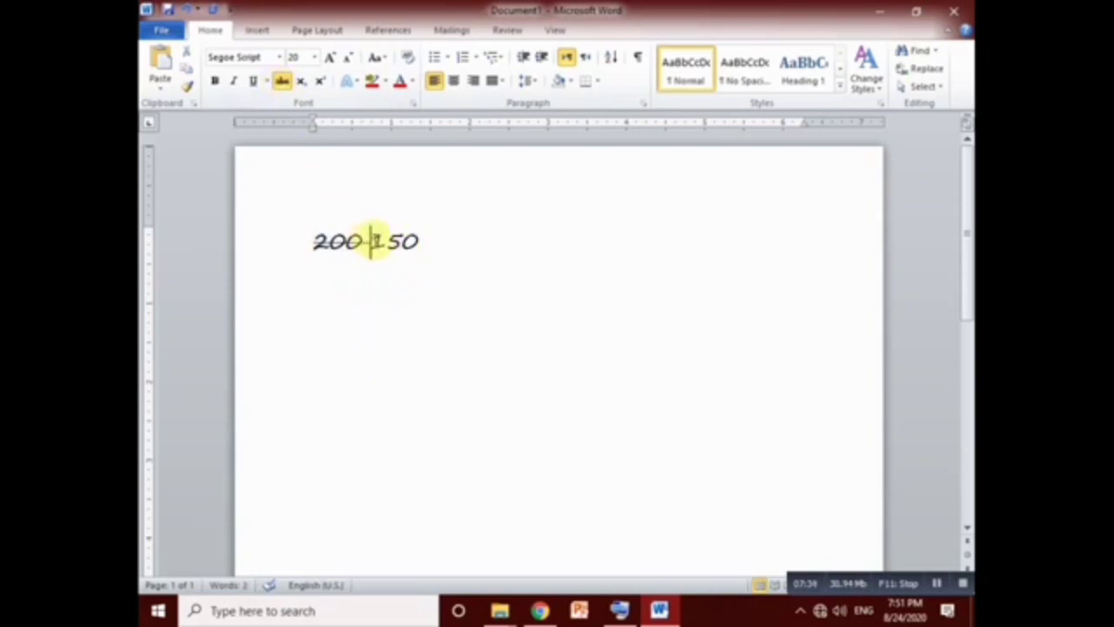
pyautogui.click(372, 241)
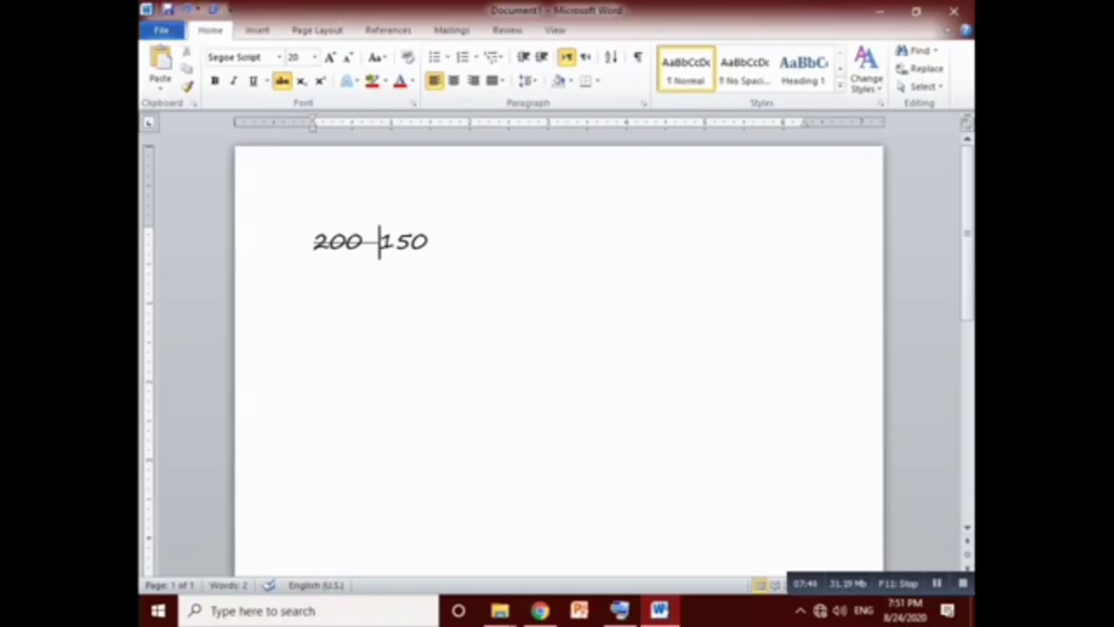
# Add a 2 directly after 150 and format only that 2 as superscript
pyautogui.click(430, 240)
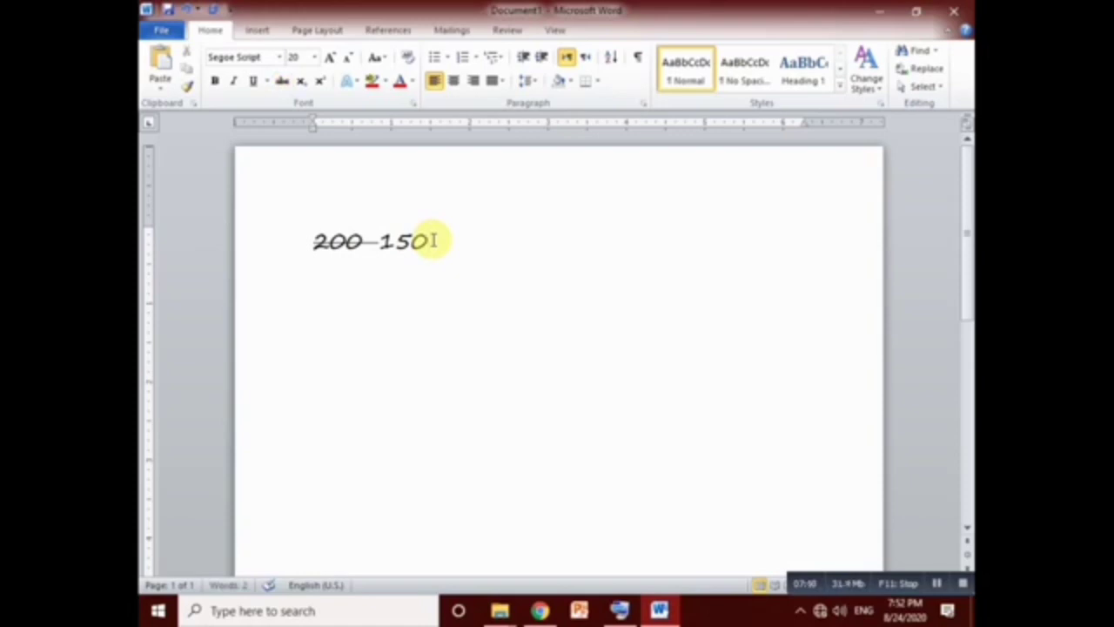
pyautogui.write('2')
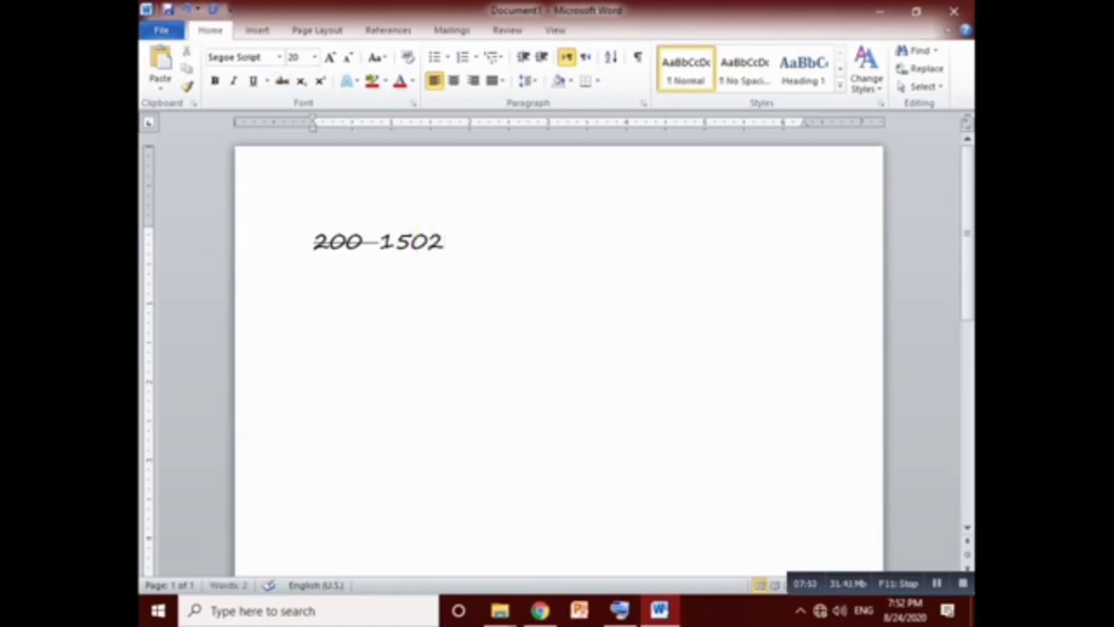
pyautogui.hotkey('shift', 'Left')
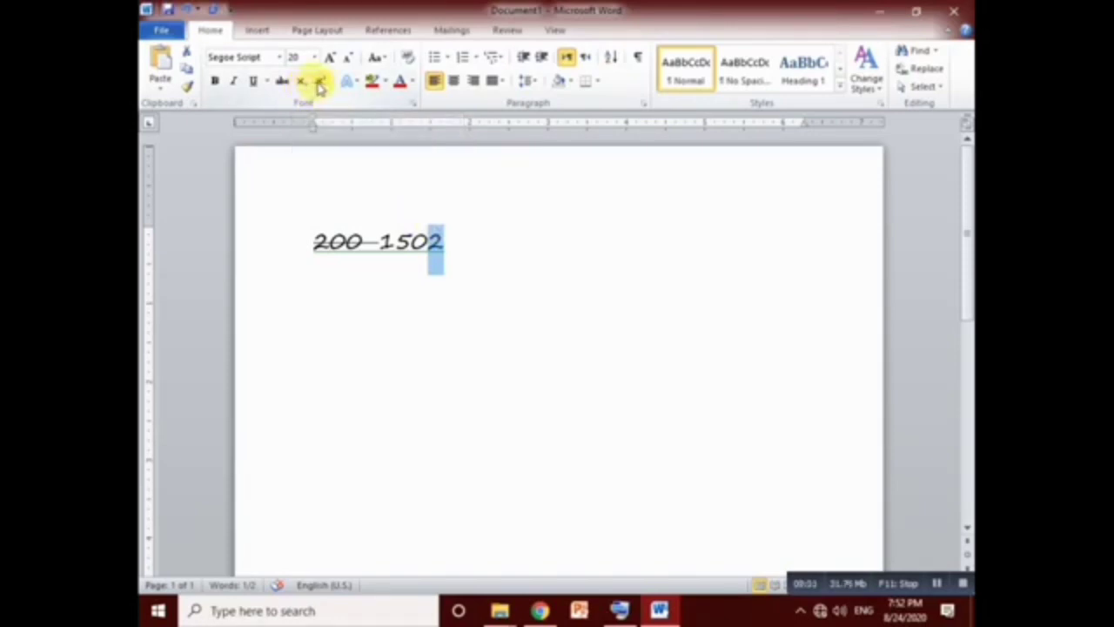
pyautogui.click(319, 81)
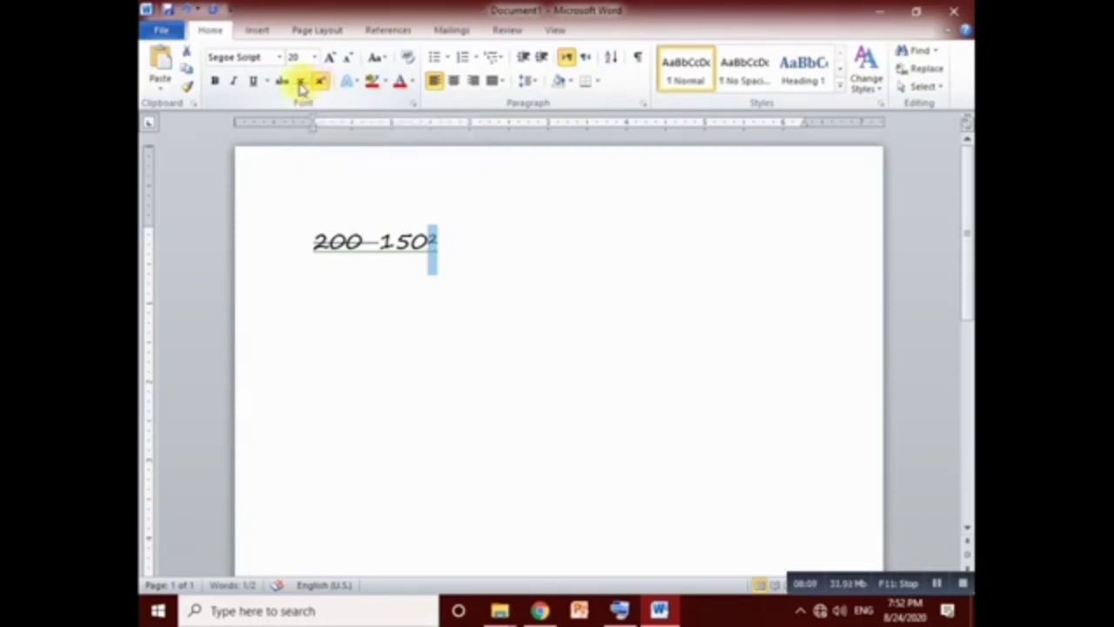
# Change the 2 after 150 from superscript to subscript and clear the selection
pyautogui.click(300, 83)
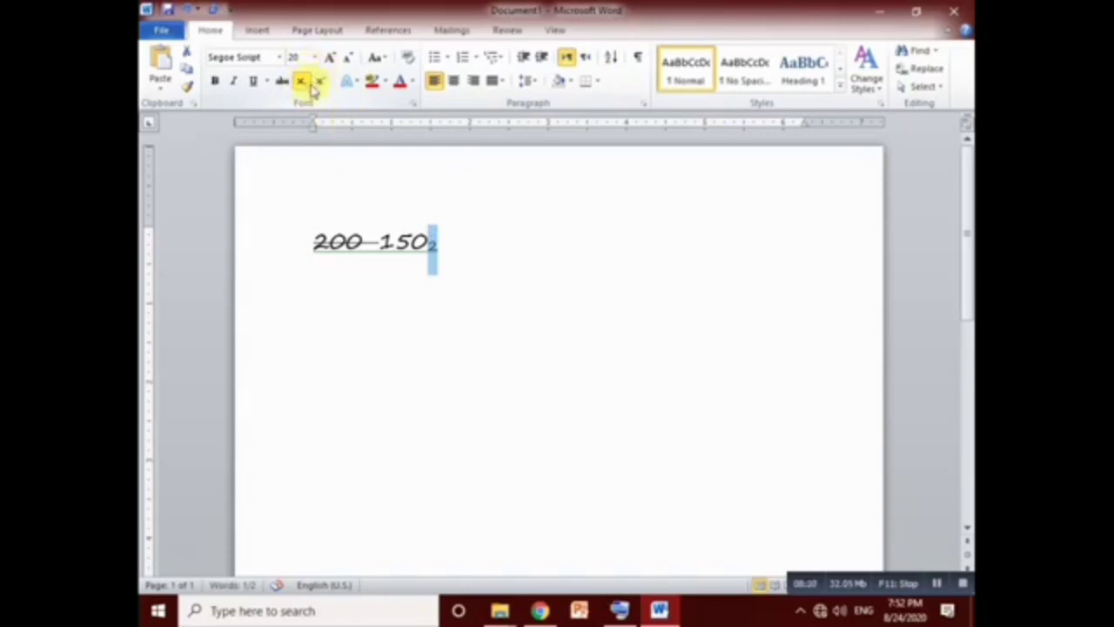
pyautogui.click(439, 250)
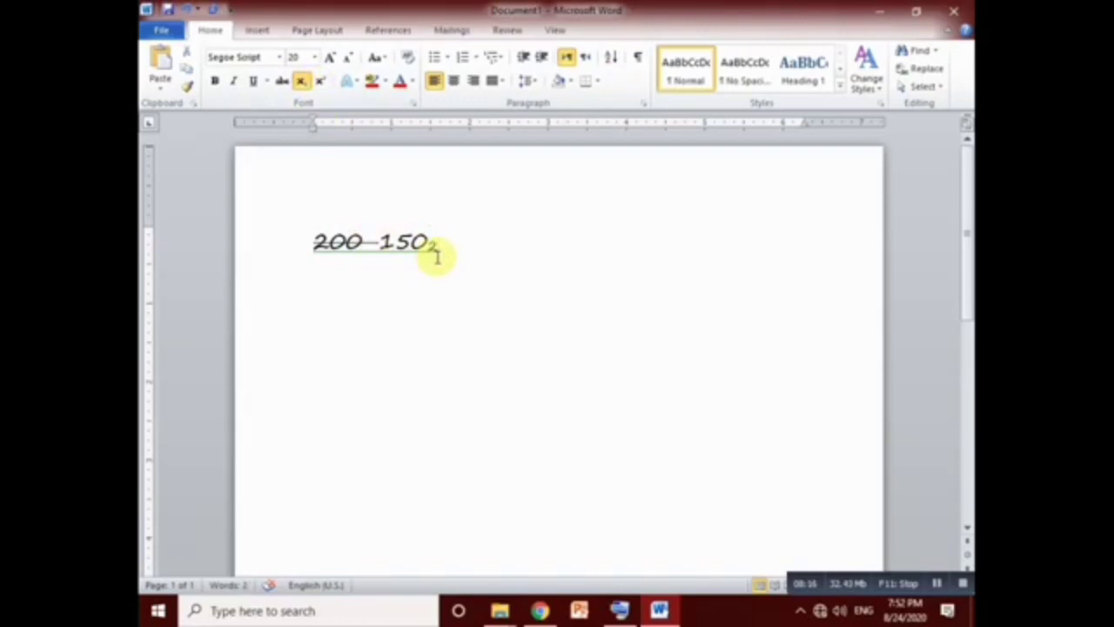
pyautogui.moveTo(439, 252); pyautogui.dragTo(428, 249)
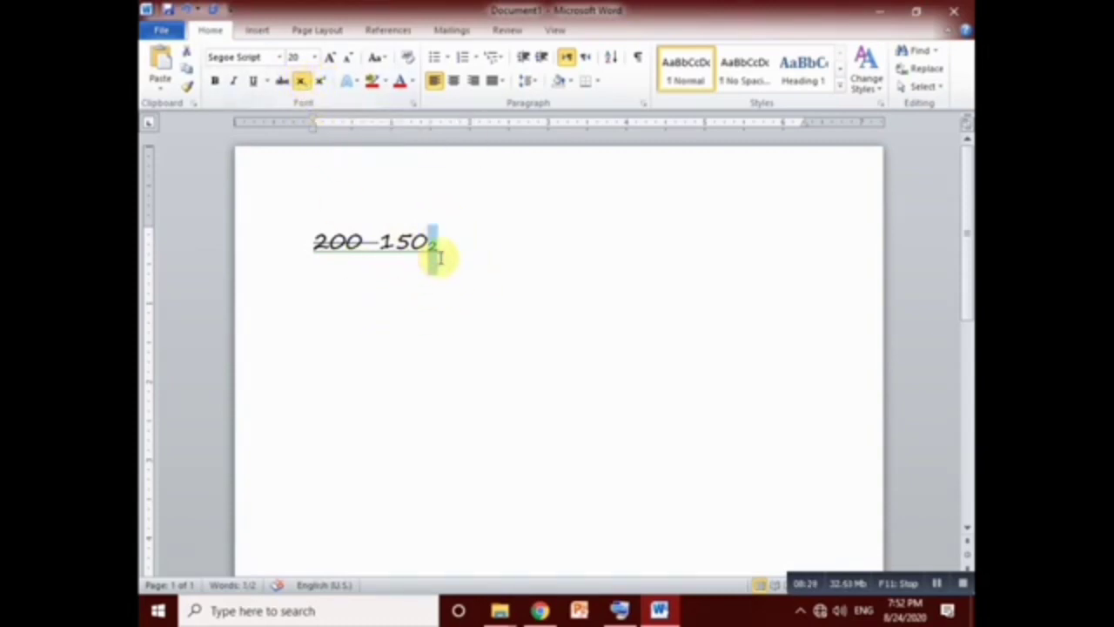
pyautogui.click(455, 318)
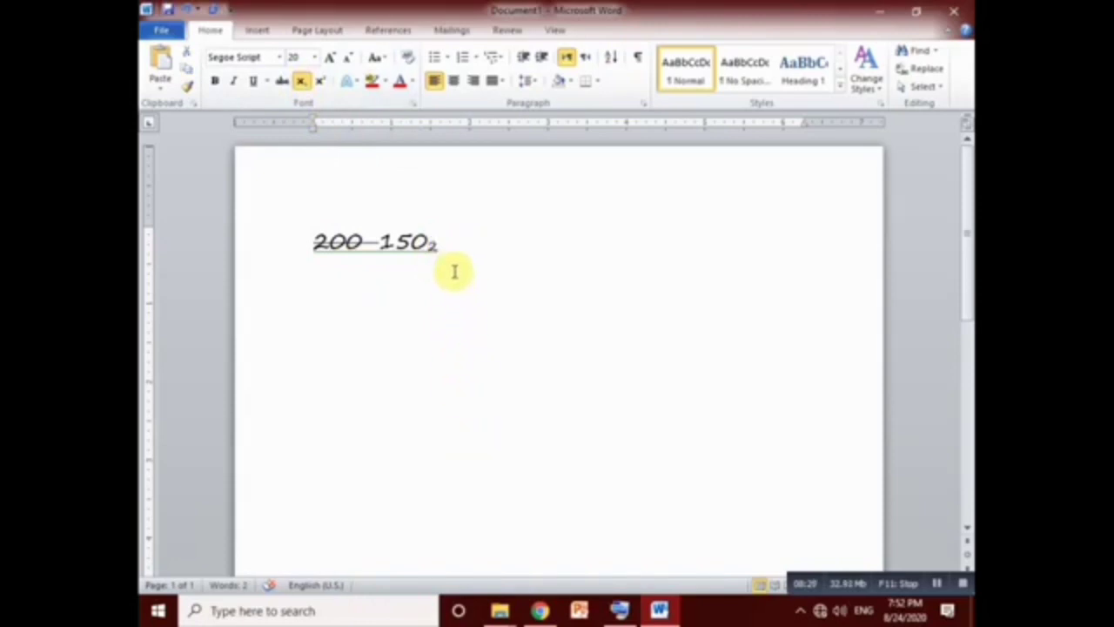
# Turn off subscript and enter 1002 after the existing numbers, separated by a space
pyautogui.click(302, 81)
pyautogui.write('1')
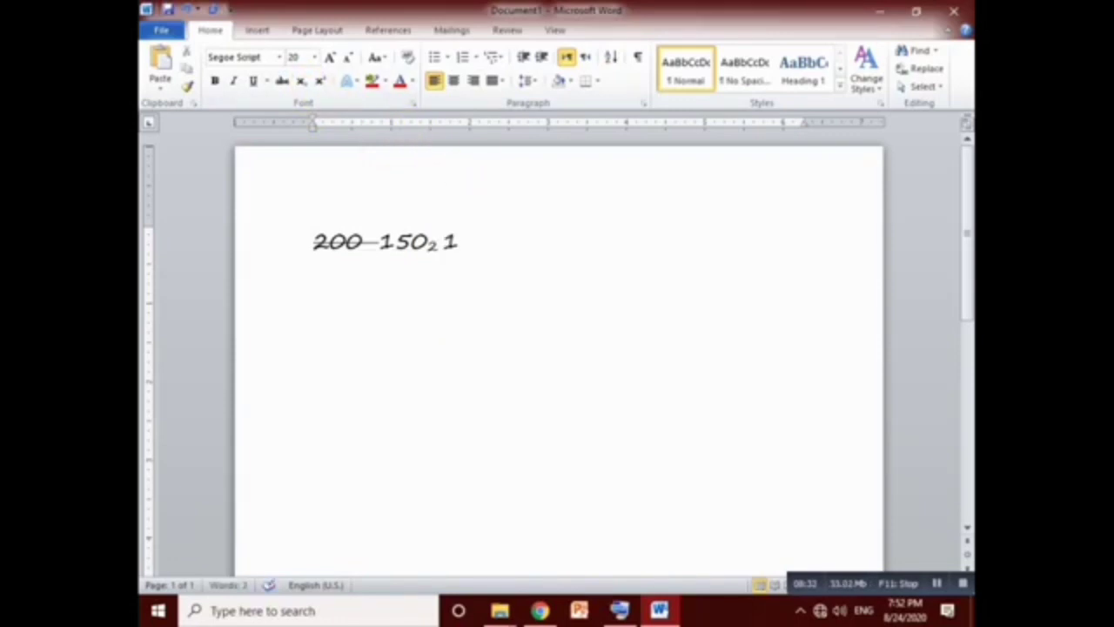
pyautogui.write('002')
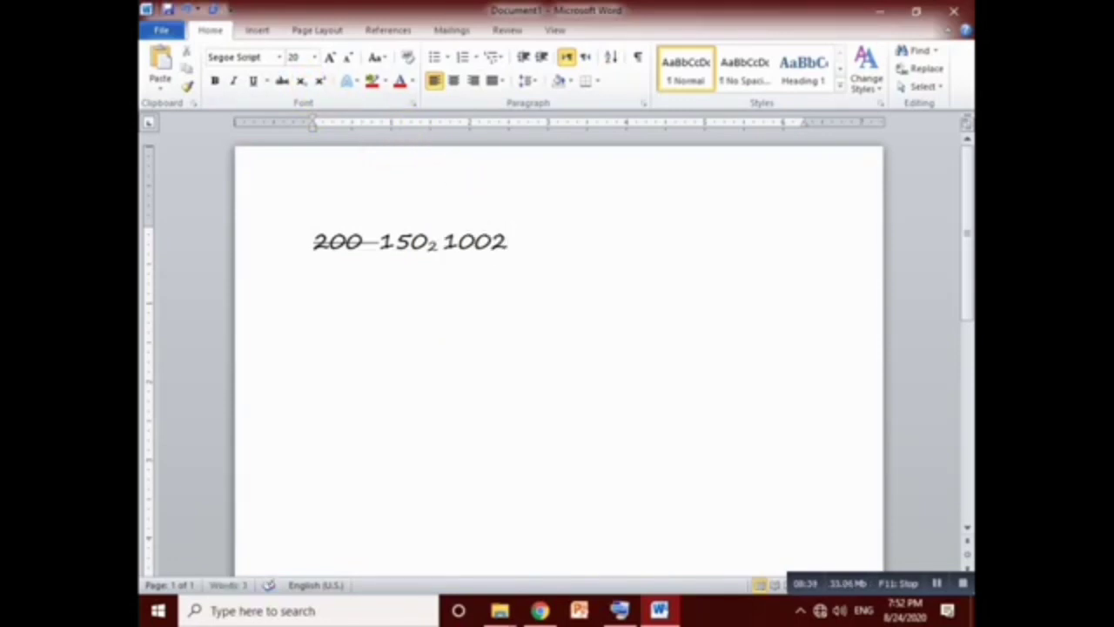
# Show the On-Screen Keyboard beside the numbers to locate the Alt key, and minimize it again
pyautogui.click(619, 610)
pyautogui.moveTo(621, 162); pyautogui.dragTo(691, 194)
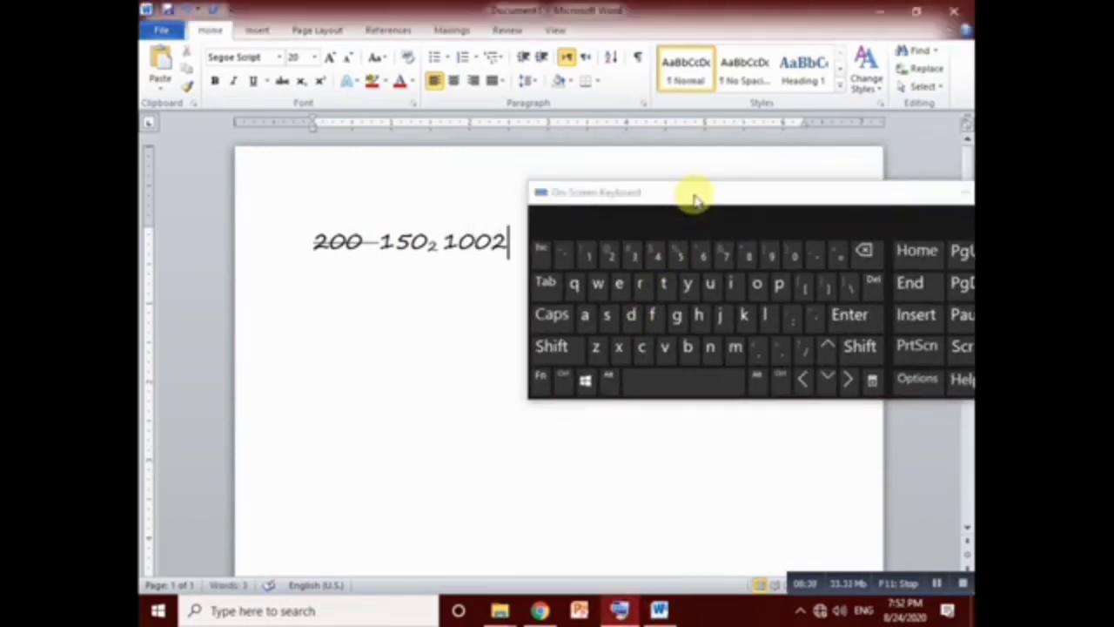
pyautogui.click(610, 380)
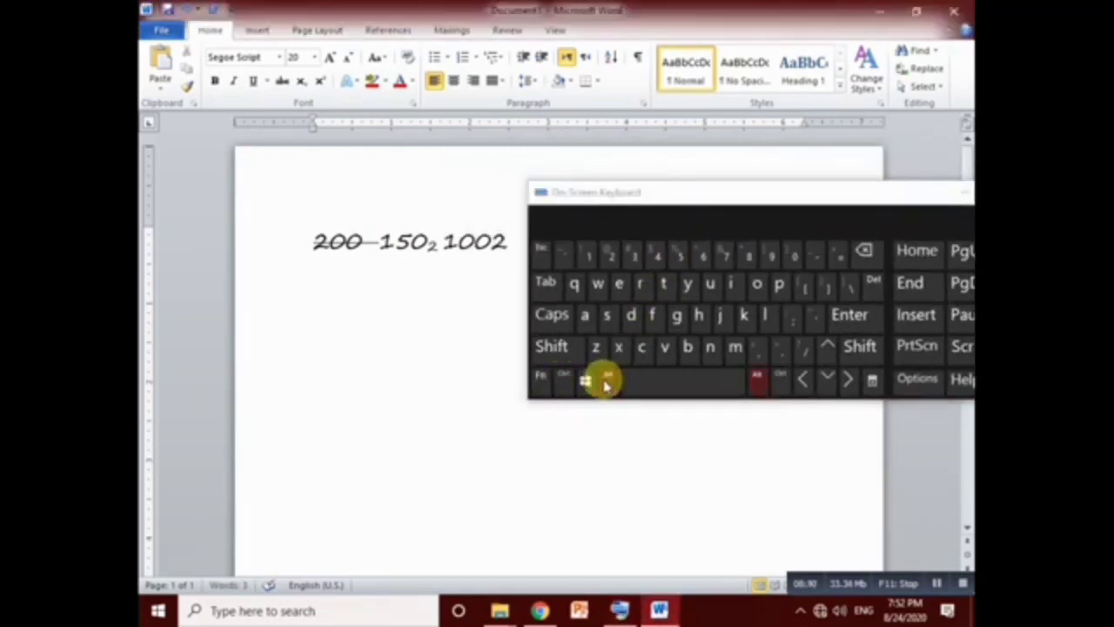
pyautogui.click(447, 219)
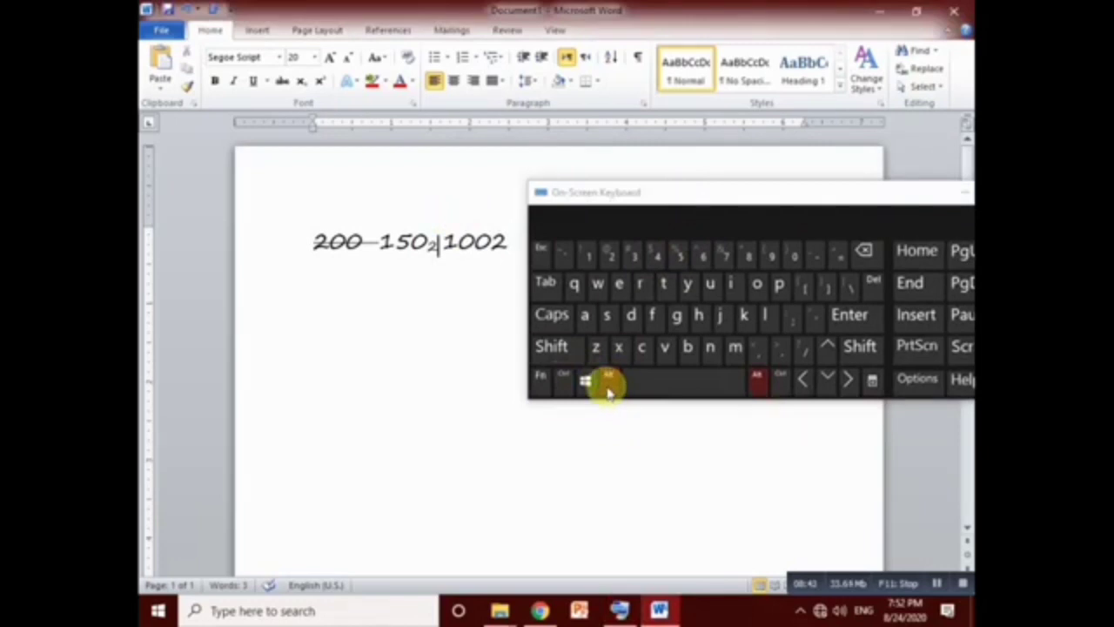
pyautogui.click(400, 230)
pyautogui.keyDown('alt'); pyautogui.click(254, 241); pyautogui.keyUp('alt')
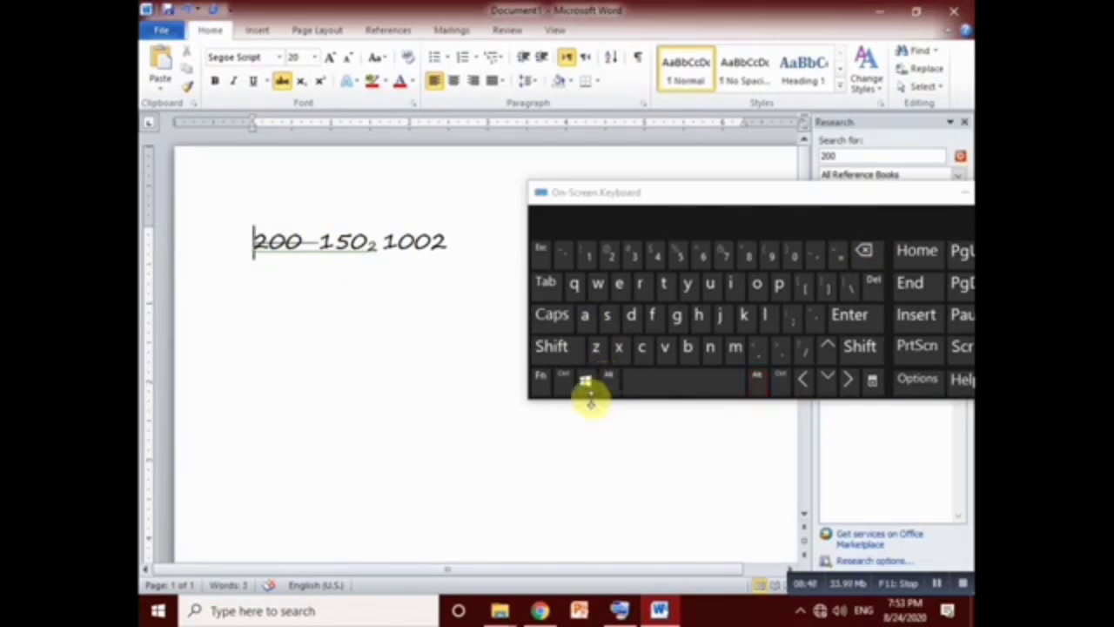
pyautogui.moveTo(902, 194); pyautogui.dragTo(791, 206)
pyautogui.click(859, 197)
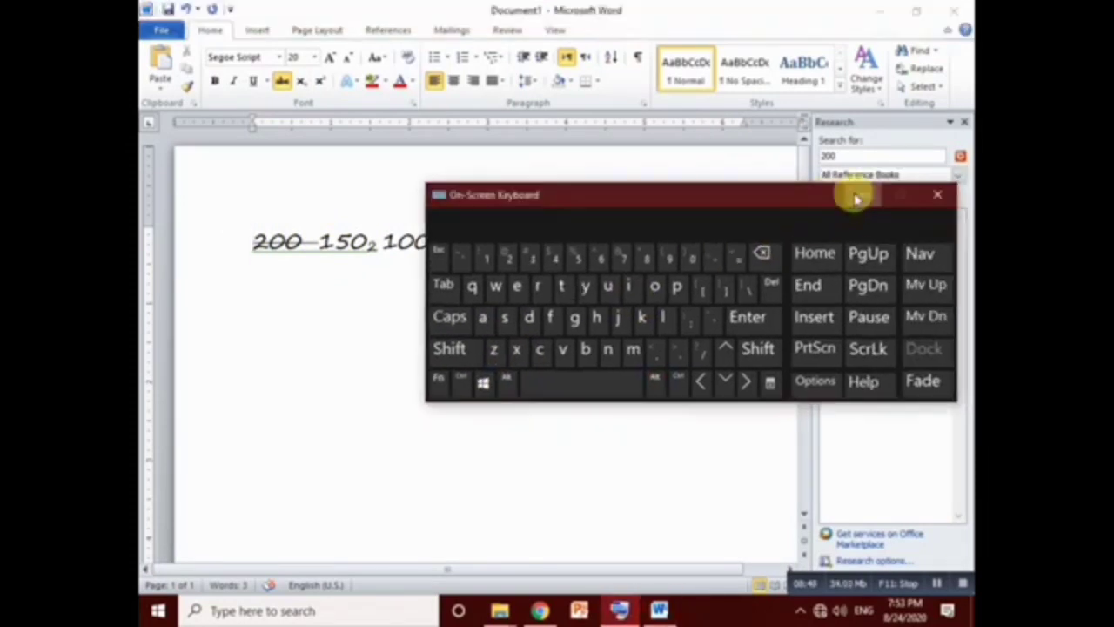
# Format the final 2 of 1002 as superscript
pyautogui.press('alt')
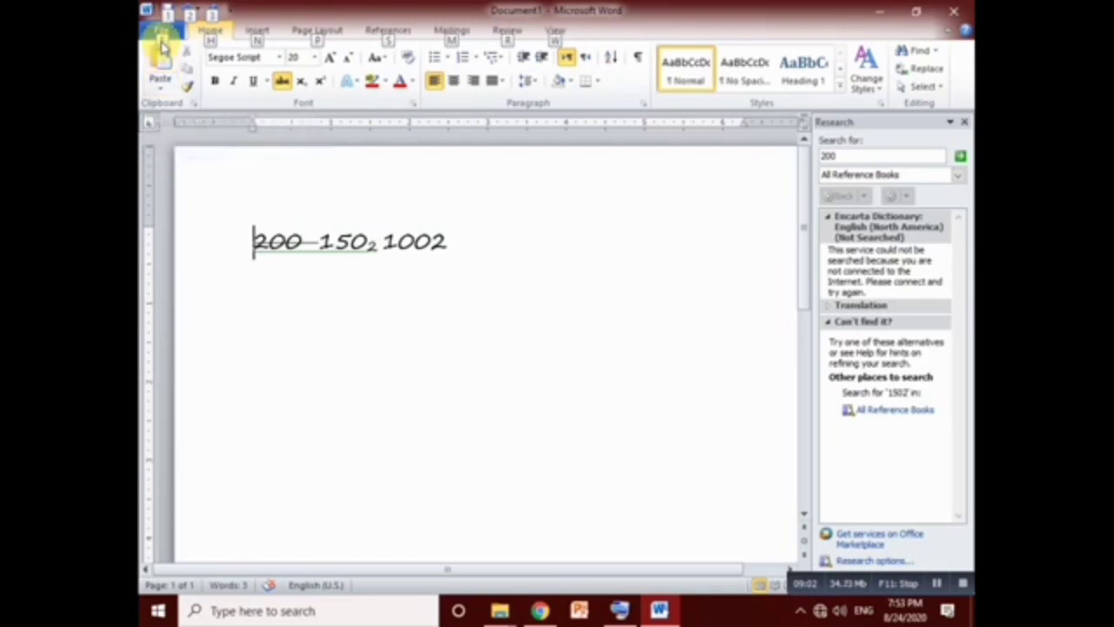
pyautogui.moveTo(423, 228); pyautogui.dragTo(439, 247)
pyautogui.press('alt')
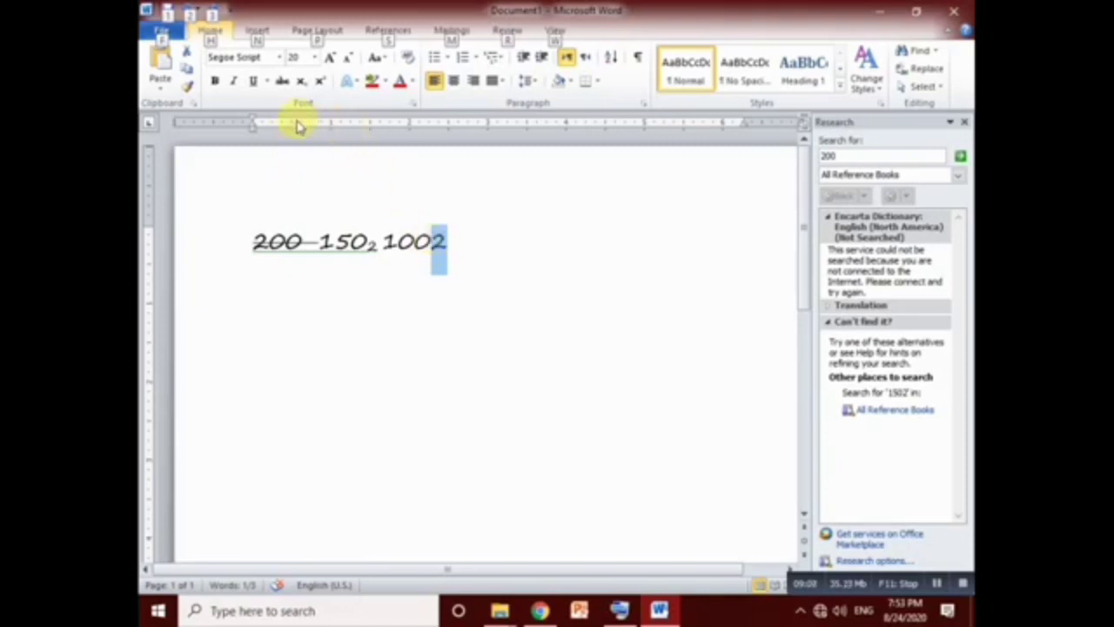
pyautogui.press('h')
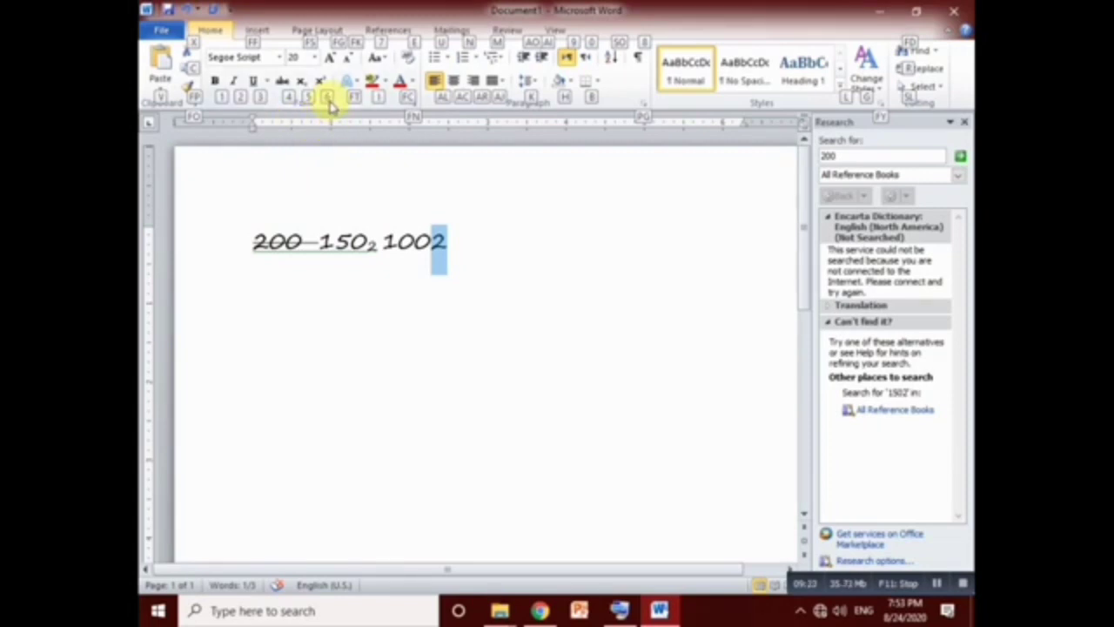
pyautogui.press('6')
pyautogui.click(447, 233)
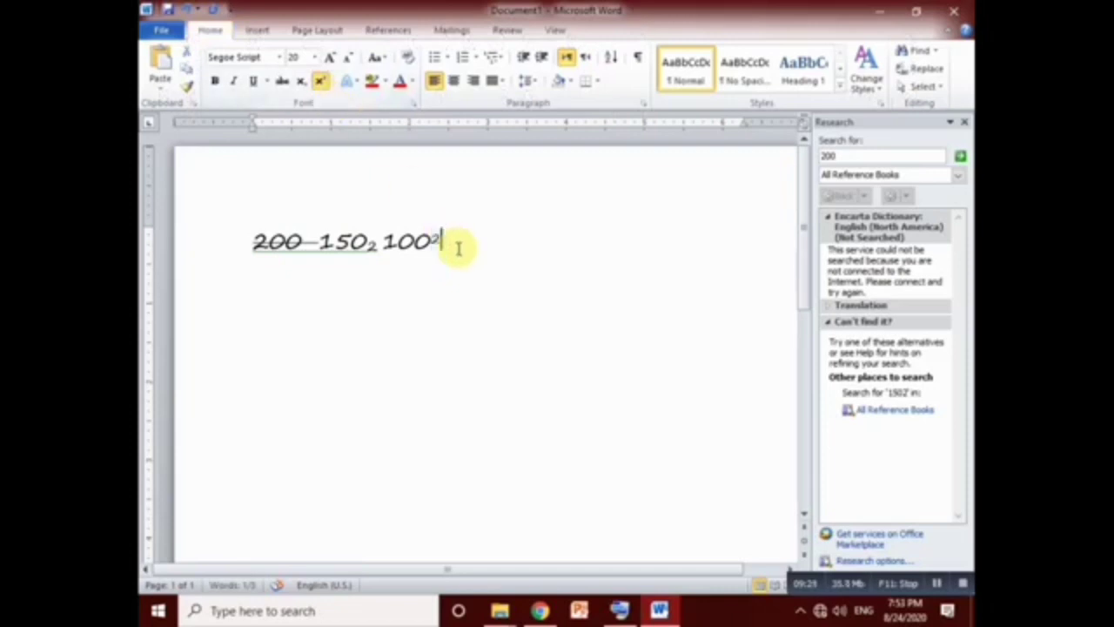
pyautogui.moveTo(430, 241); pyautogui.dragTo(443, 241)
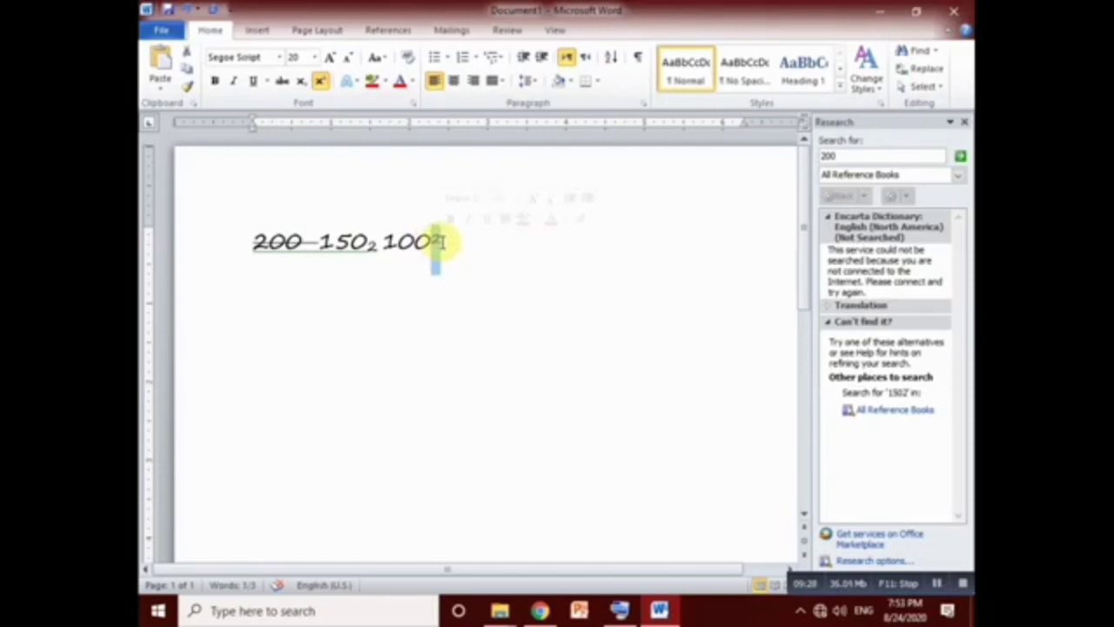
pyautogui.press('alt')
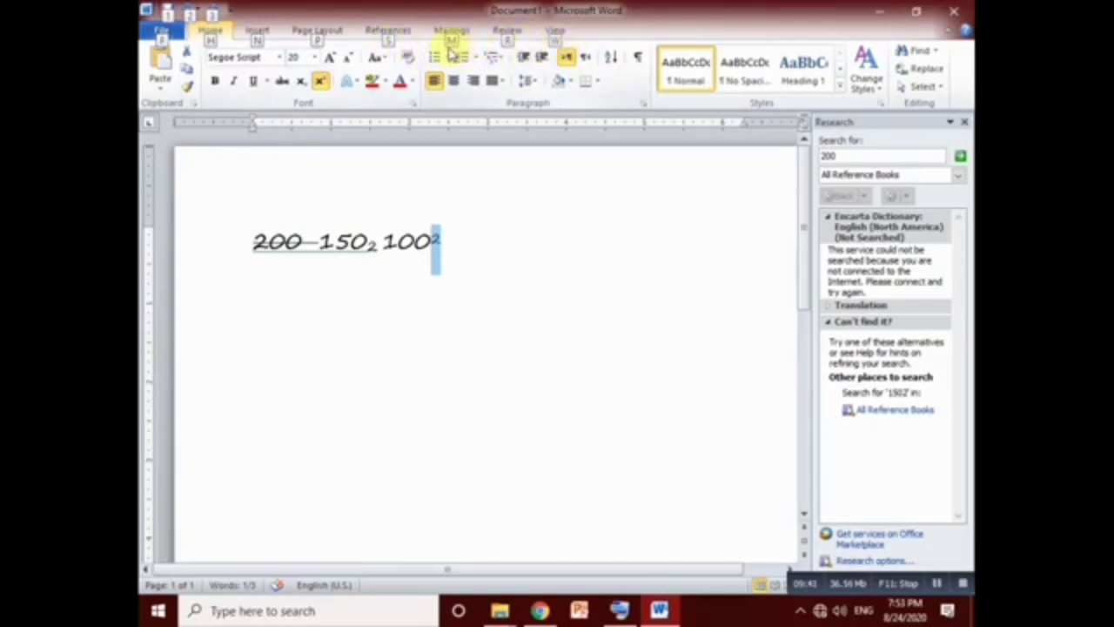
pyautogui.click(497, 252)
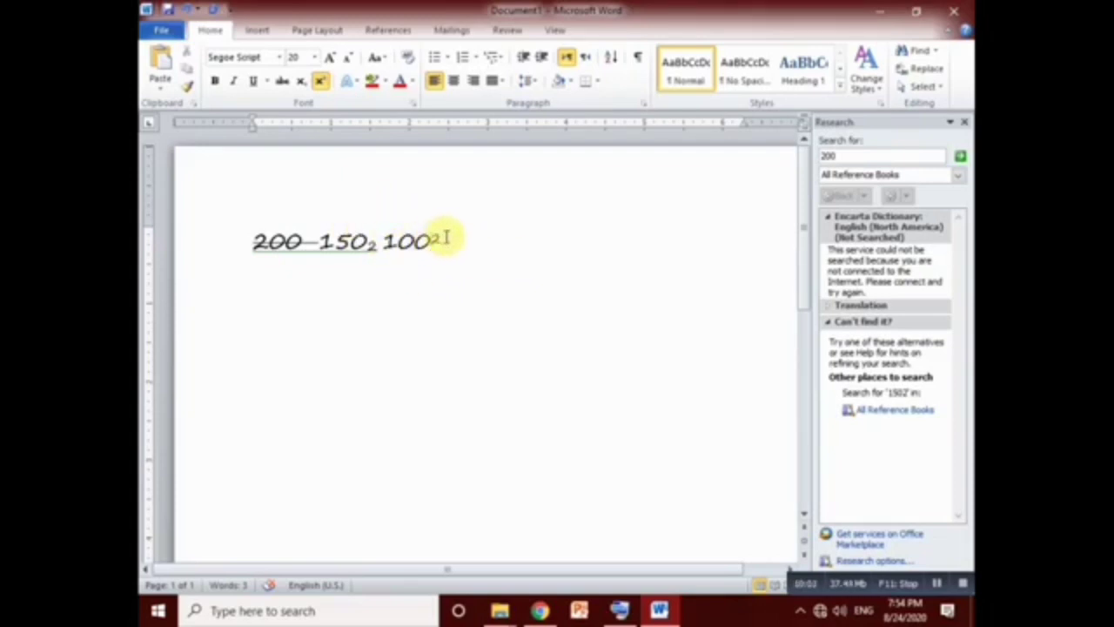
# Replace all the numbers on the page with a sentence starting "My name is" followed by the first name
pyautogui.moveTo(439, 239); pyautogui.dragTo(217, 236)
pyautogui.press('Delete')
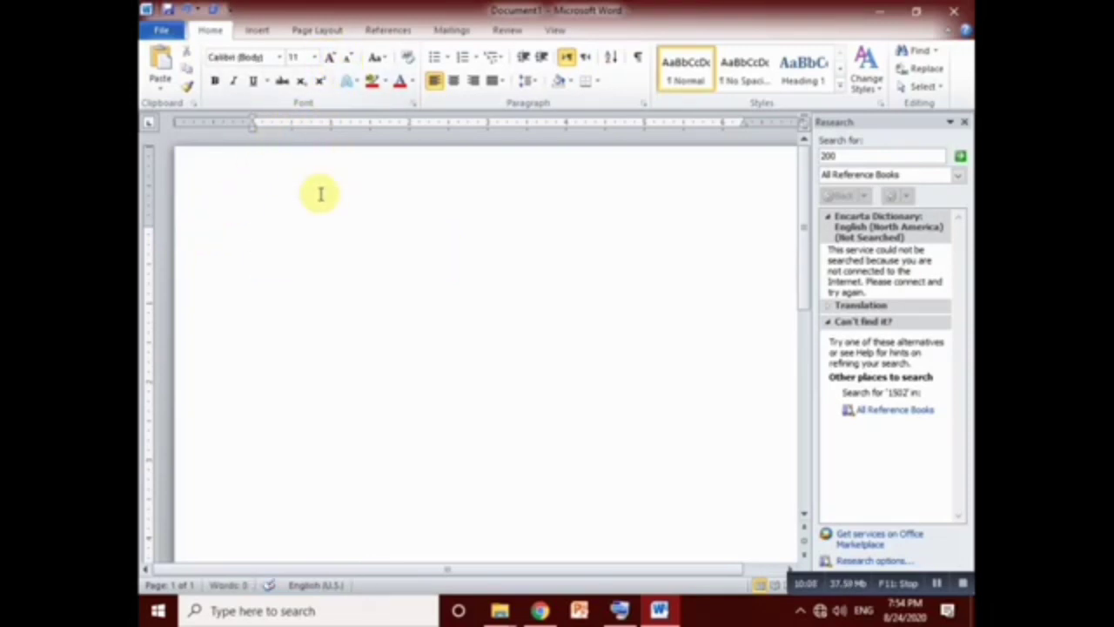
pyautogui.write('My name is sikan')
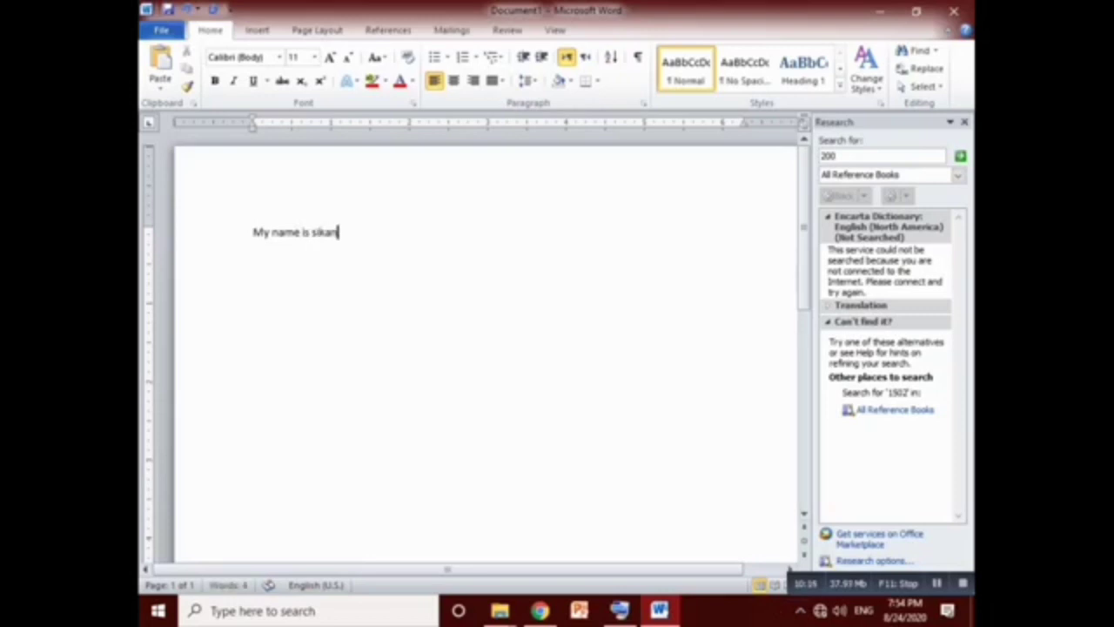
pyautogui.write('der')
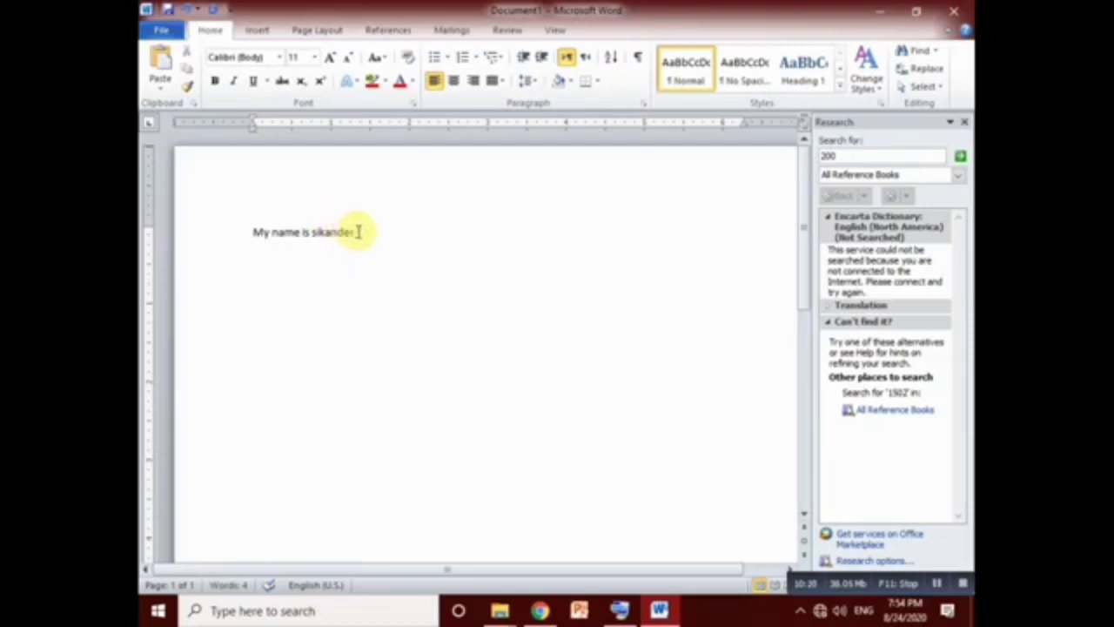
# Enlarge the whole name sentence one size at a time with Grow Font up to 110 pt
pyautogui.moveTo(356, 230); pyautogui.dragTo(217, 218)
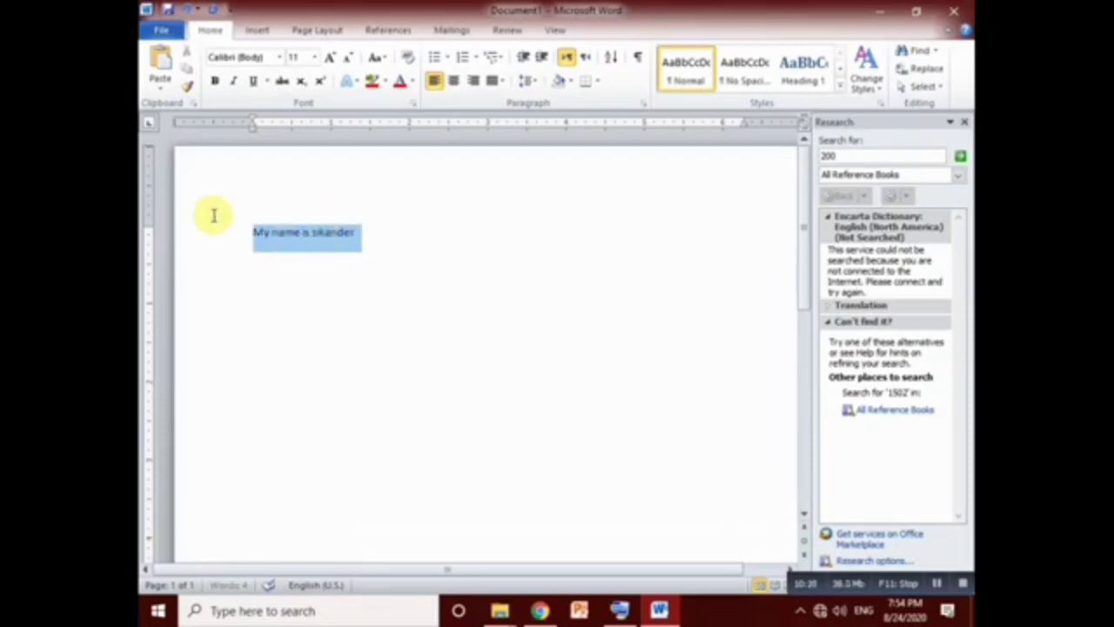
pyautogui.click(314, 58)
pyautogui.click(314, 59)
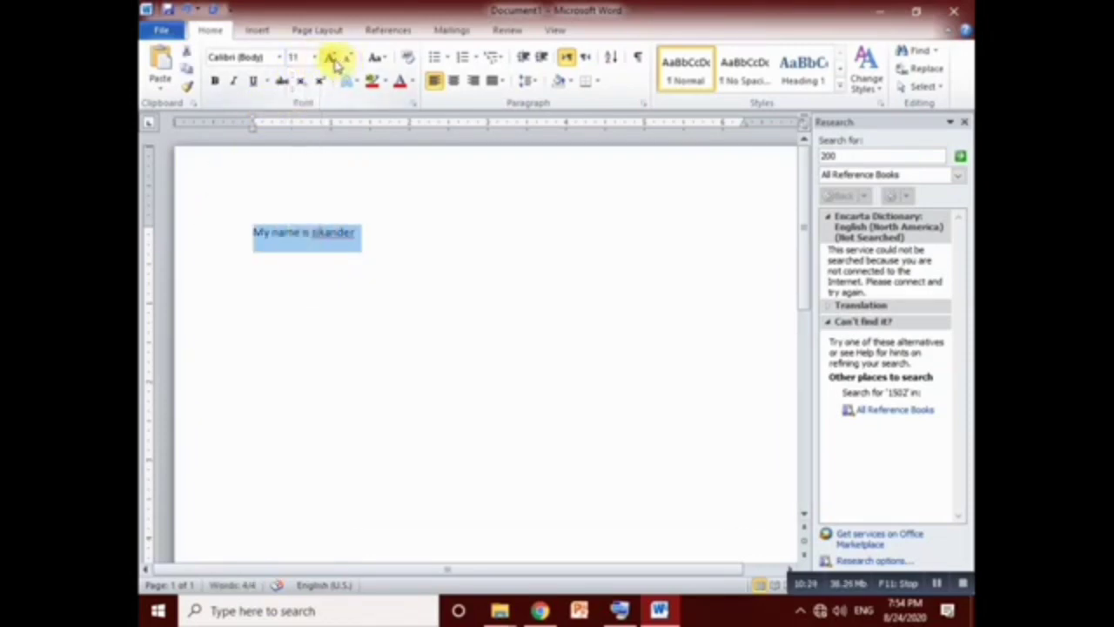
pyautogui.click(331, 59)
pyautogui.click(331, 60)
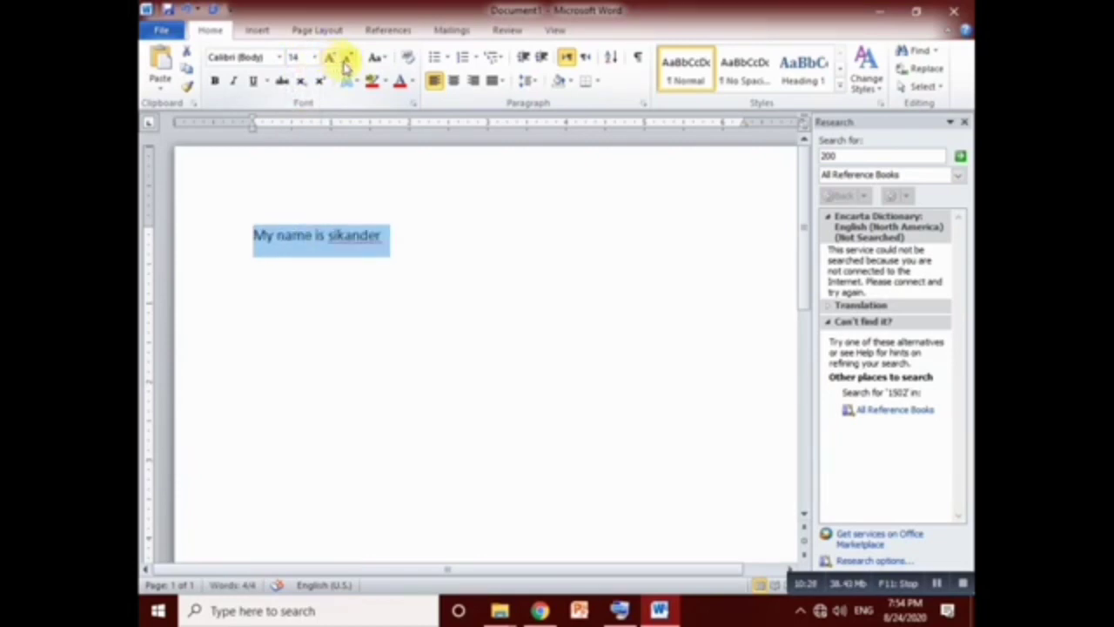
pyautogui.click(332, 60)
pyautogui.click(332, 59)
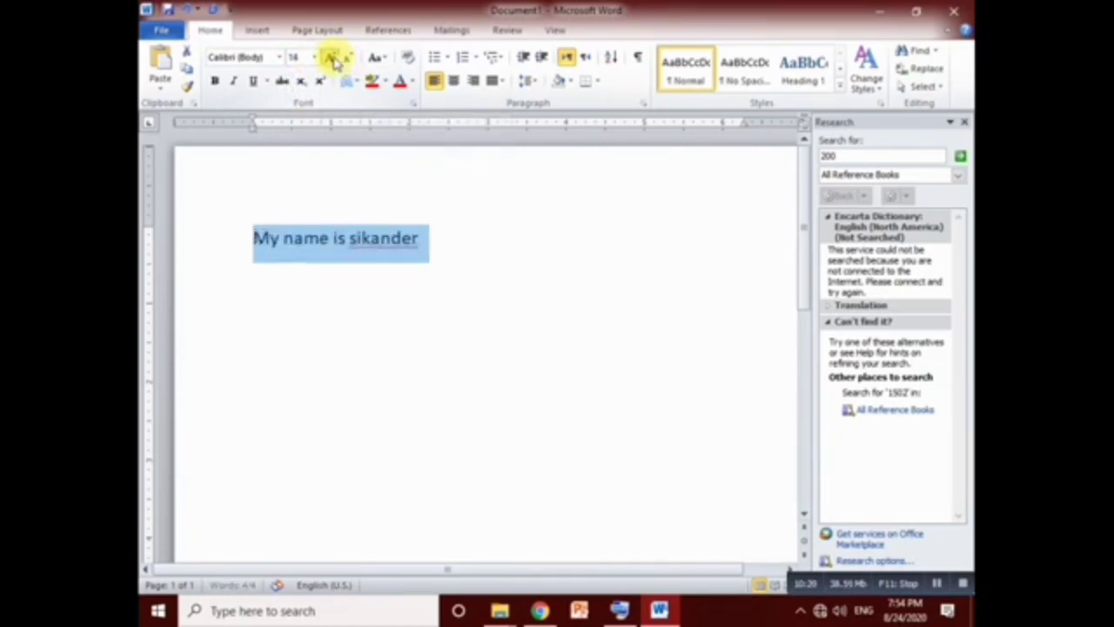
pyautogui.click(333, 60)
pyautogui.click(333, 59)
pyautogui.click(333, 59)
pyautogui.click(332, 59)
pyautogui.click(333, 59)
pyautogui.click(332, 60)
pyautogui.click(333, 60)
pyautogui.click(333, 59)
pyautogui.click(333, 59)
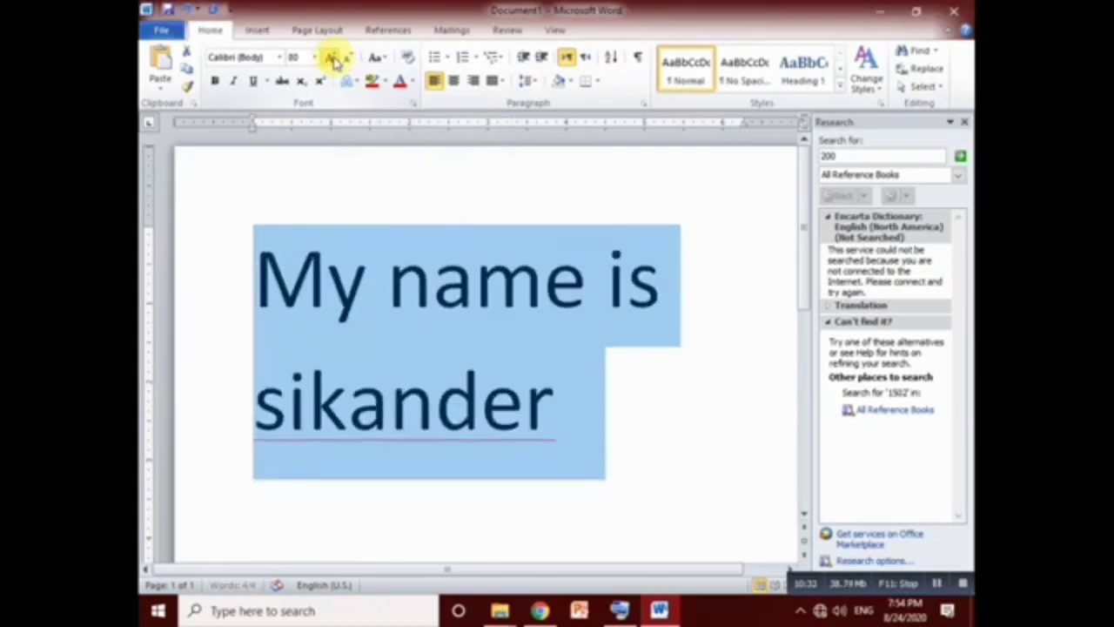
pyautogui.click(333, 59)
pyautogui.click(315, 57)
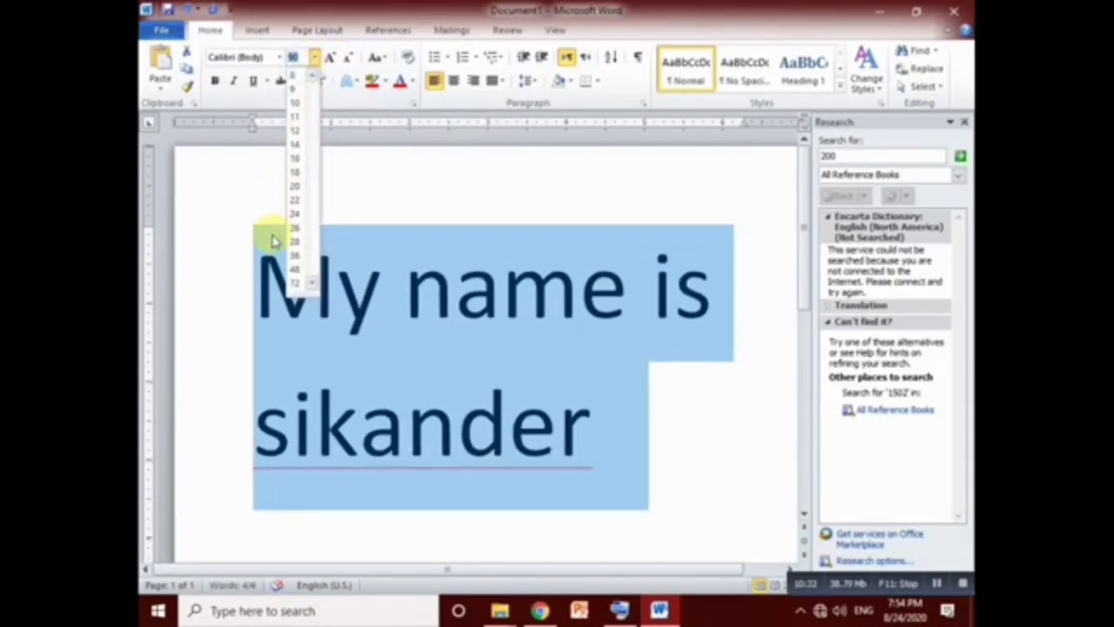
pyautogui.click(328, 57)
pyautogui.click(329, 57)
pyautogui.click(329, 58)
pyautogui.click(329, 58)
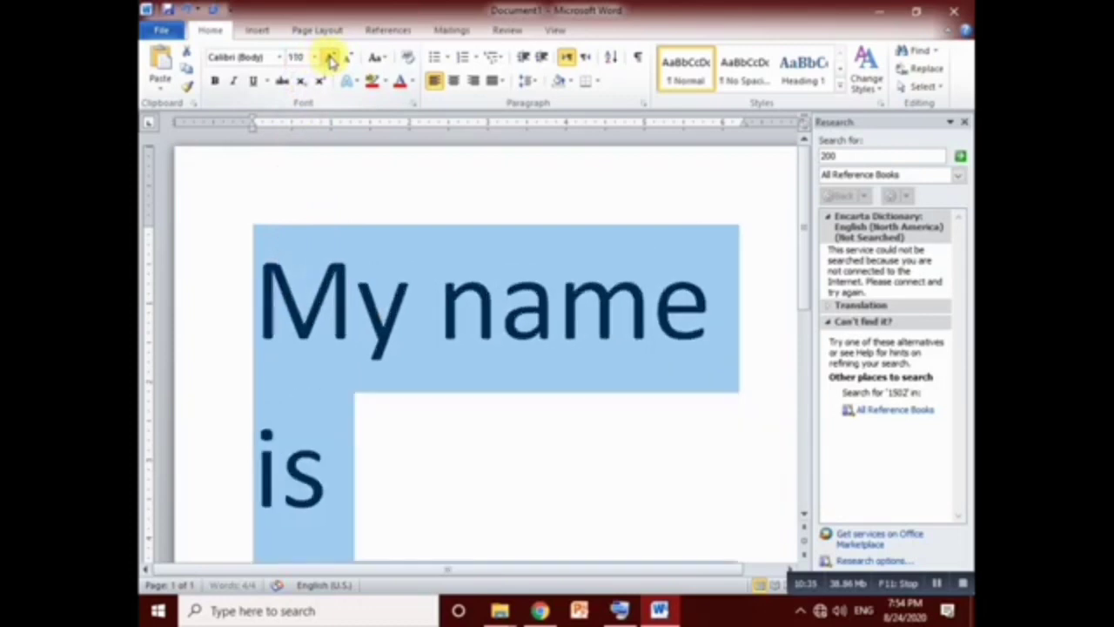
# Reduce the whole name sentence one size at a time with Shrink Font down to 22 pt
pyautogui.click(347, 59)
pyautogui.click(348, 60)
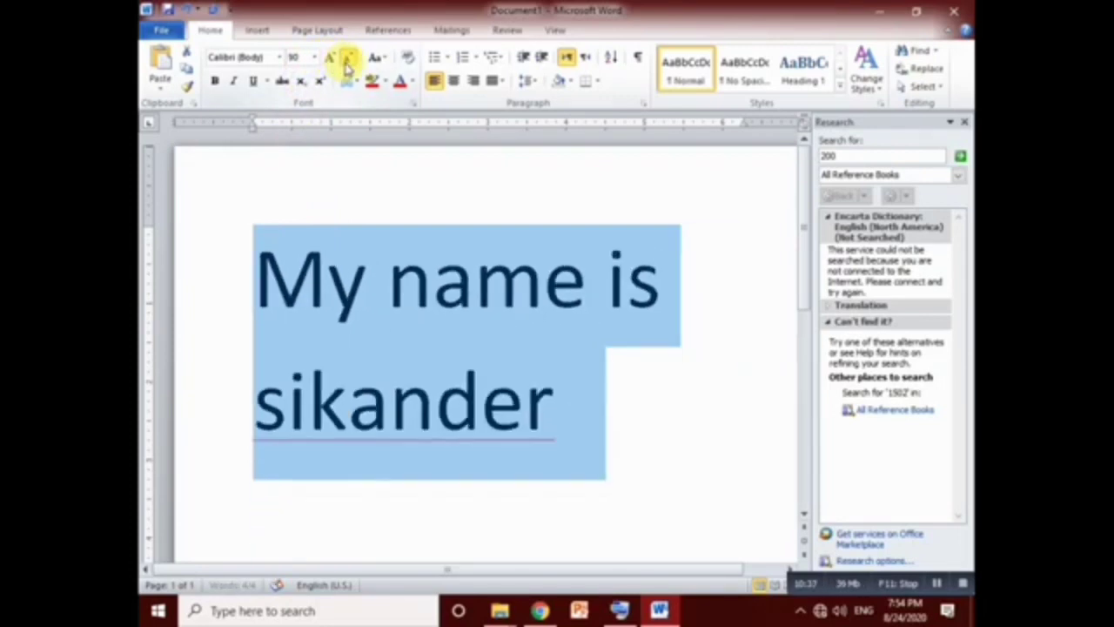
pyautogui.click(348, 59)
pyautogui.click(348, 59)
pyautogui.click(348, 59)
pyautogui.click(346, 61)
pyautogui.click(346, 61)
pyautogui.click(346, 61)
pyautogui.click(346, 60)
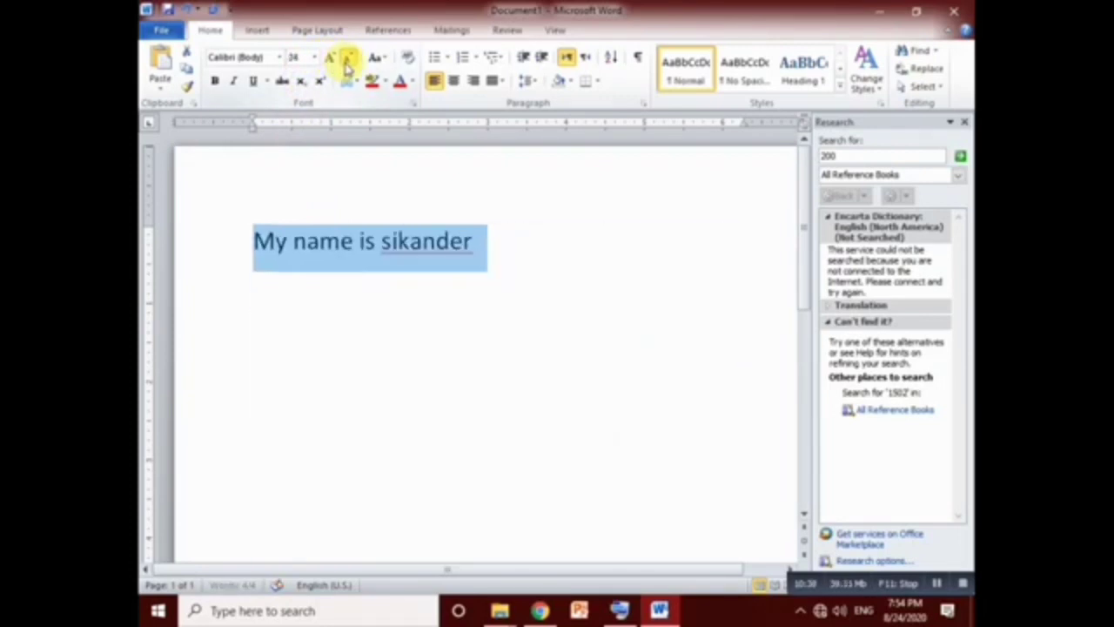
pyautogui.click(346, 61)
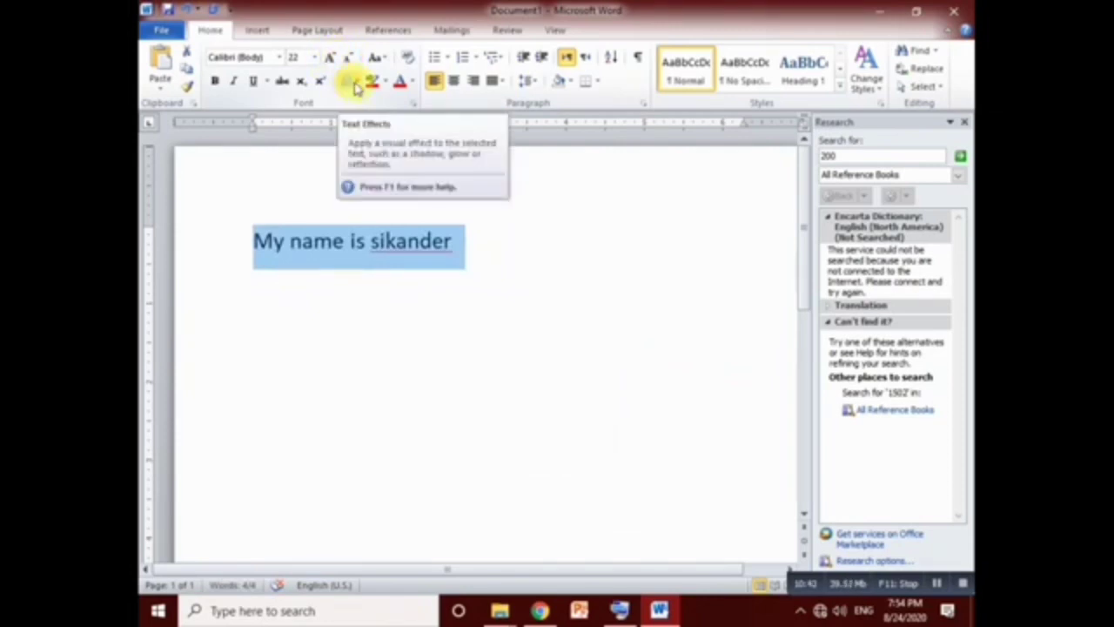
# Preview the Text Effects styles on the name sentence without applying one
pyautogui.click(356, 85)
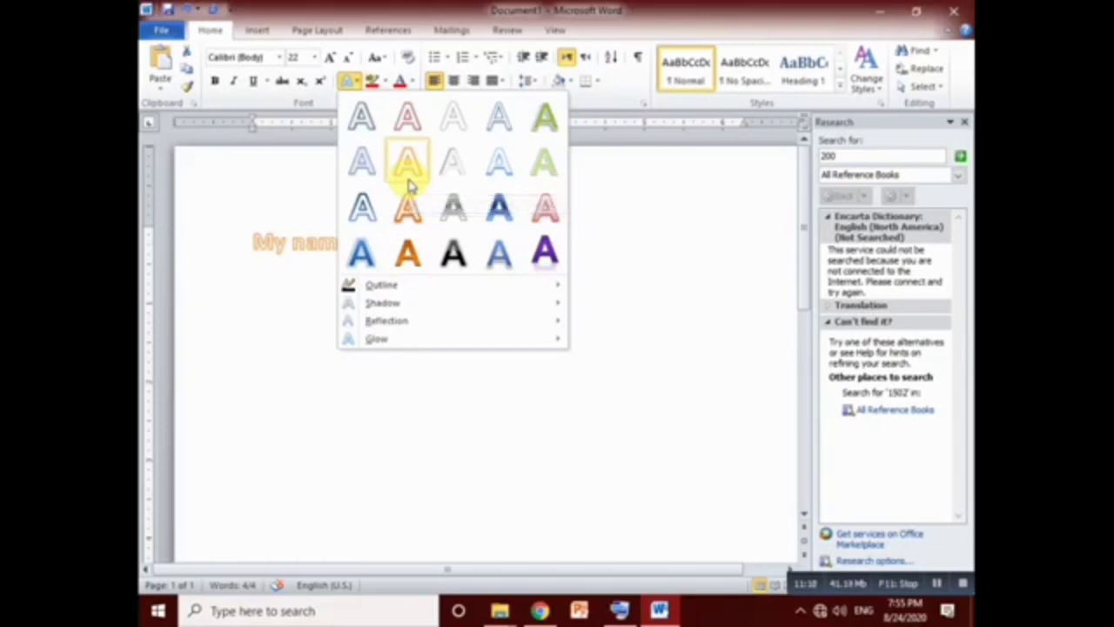
pyautogui.click(652, 238)
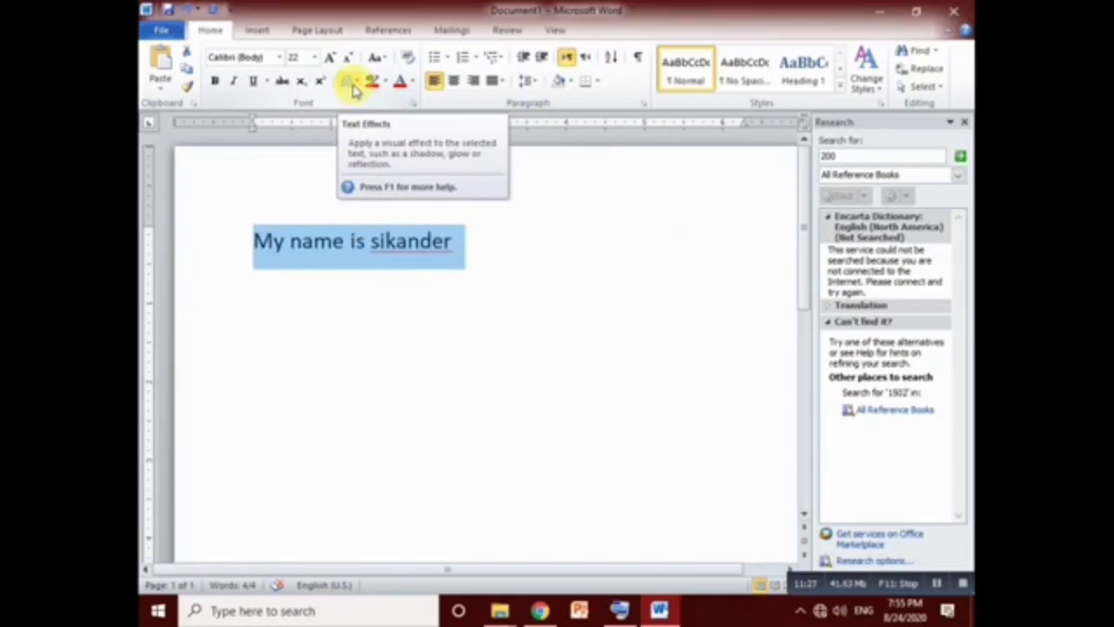
# Convert the name sentence to lowercase and after that to UPPERCASE with Change Case
pyautogui.click(381, 59)
pyautogui.click(388, 65)
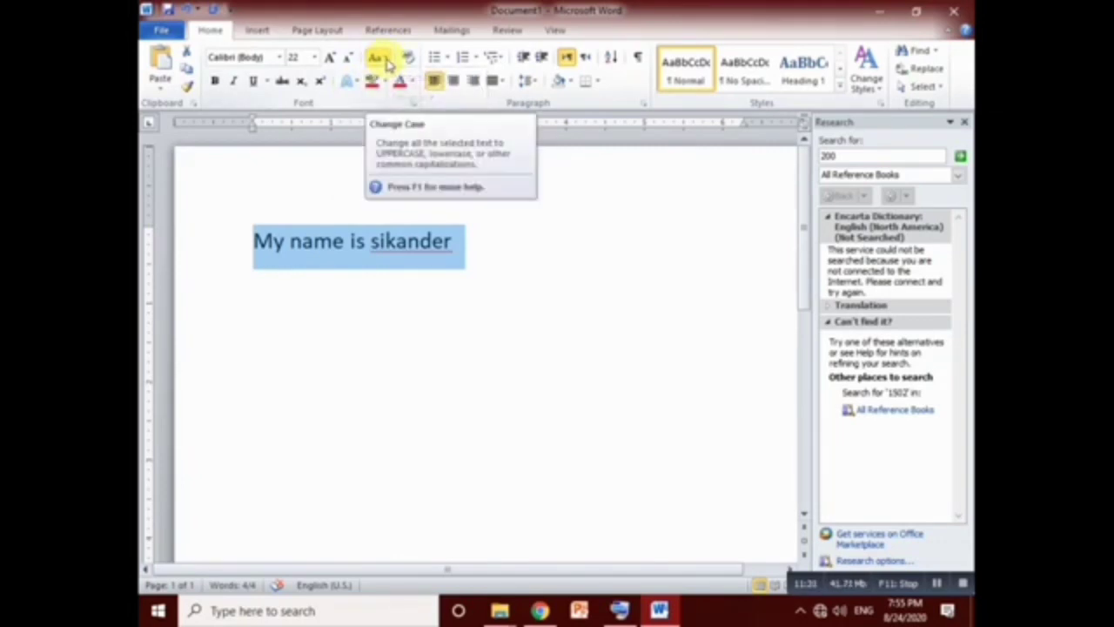
pyautogui.click(387, 61)
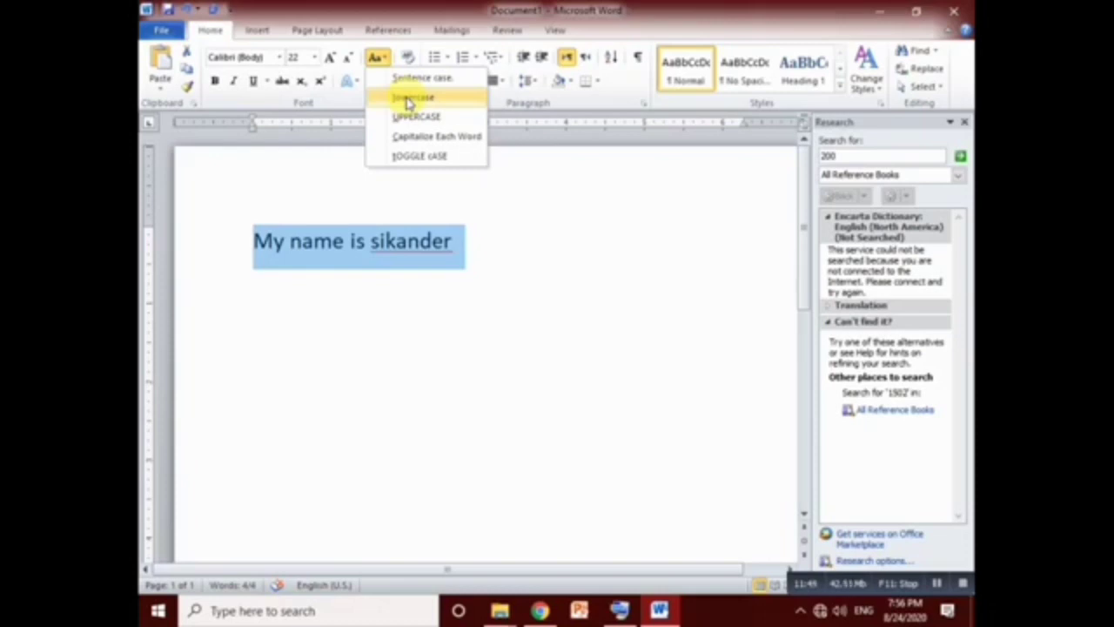
pyautogui.click(409, 100)
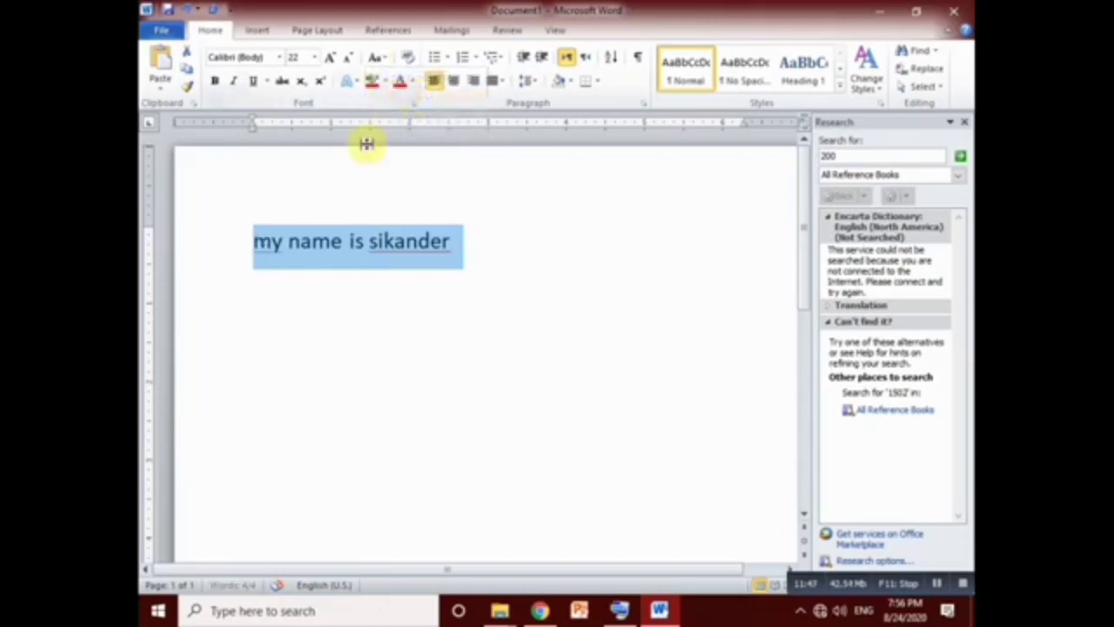
pyautogui.click(383, 61)
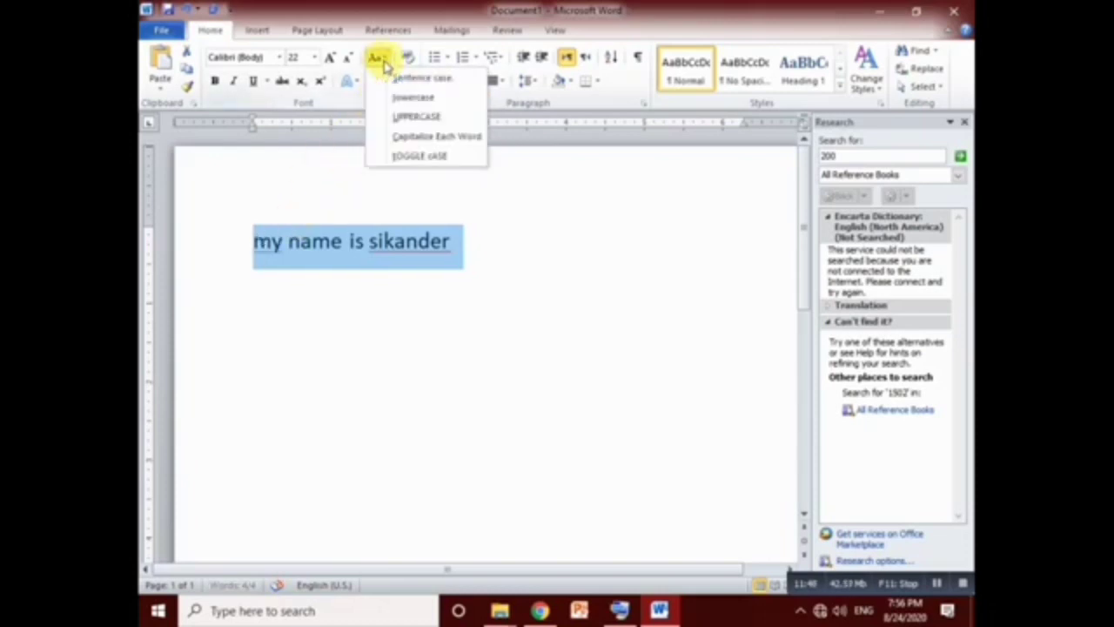
pyautogui.click(413, 118)
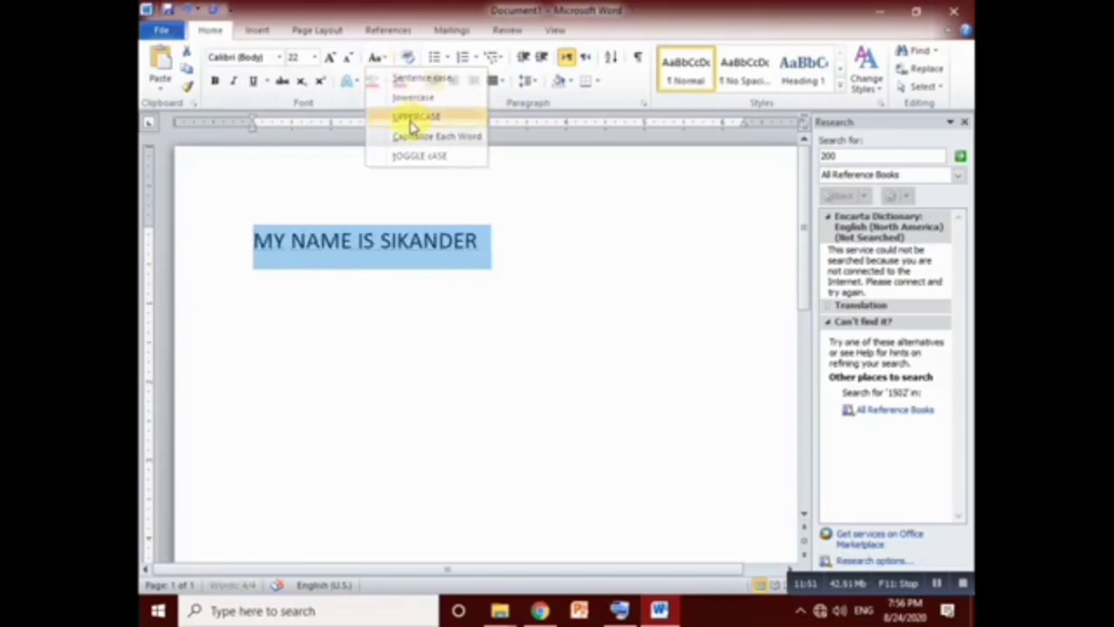
# Capitalize each word of the name sentence, and apply tOGGLE cASE to the result
pyautogui.click(380, 59)
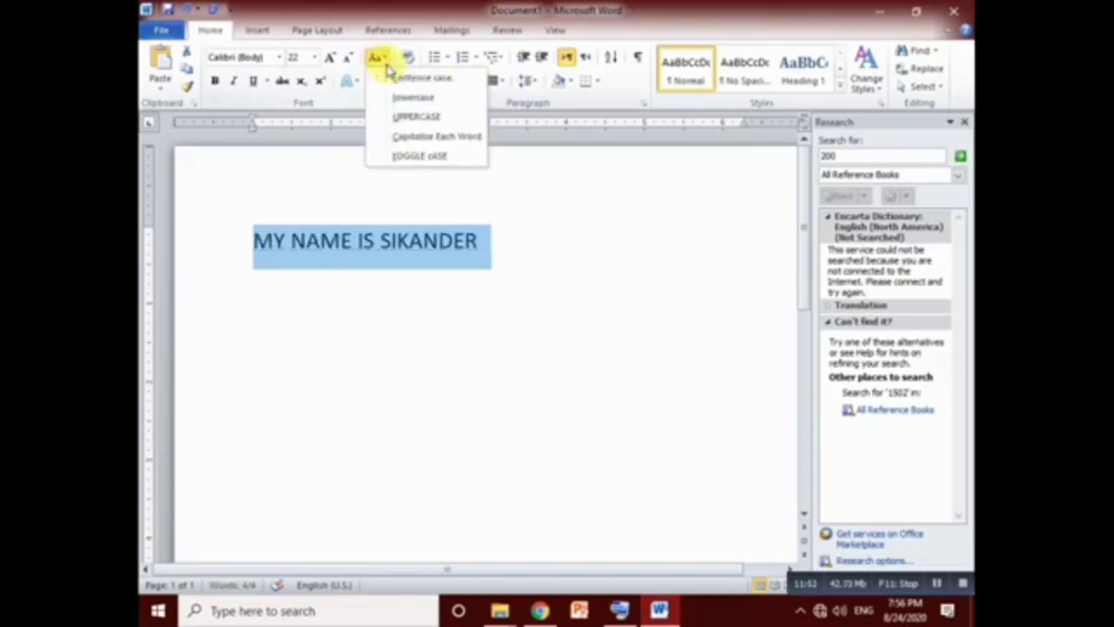
pyautogui.click(428, 139)
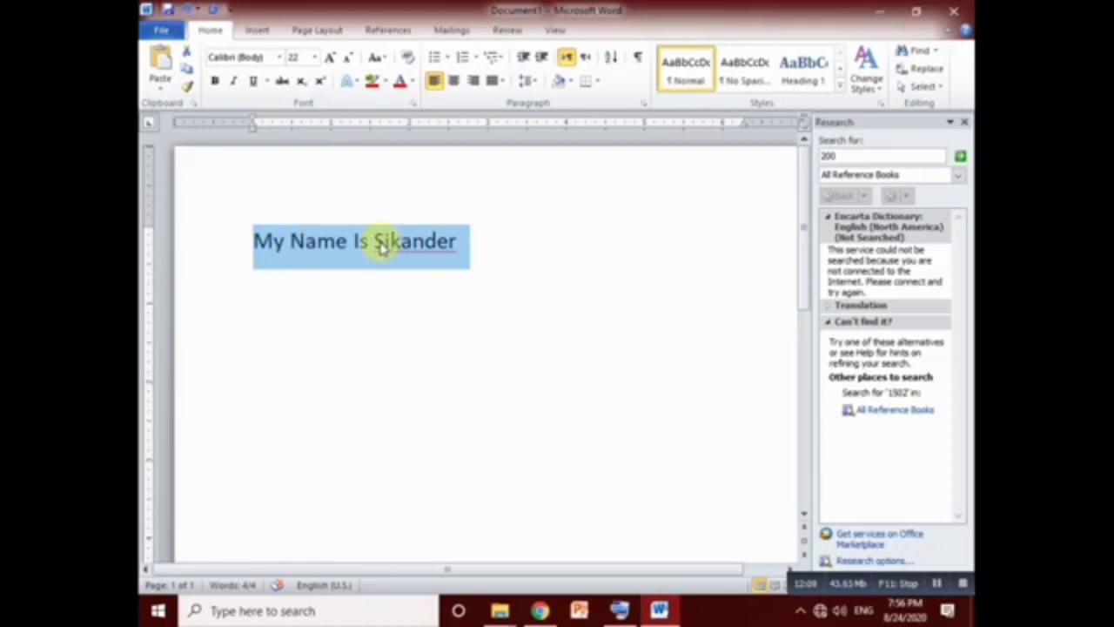
pyautogui.click(387, 60)
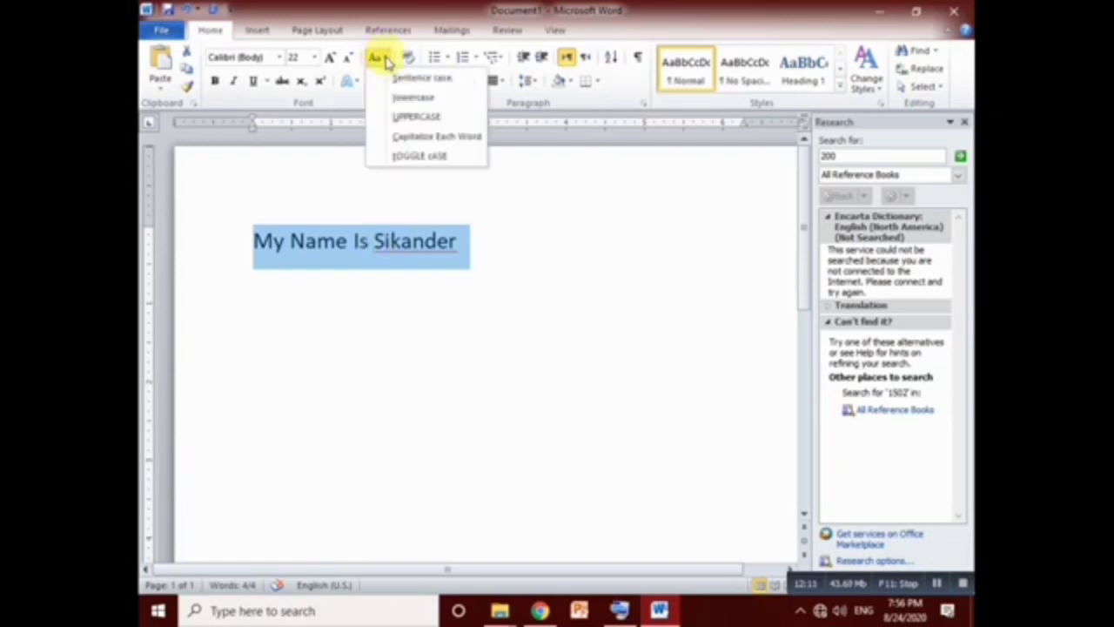
pyautogui.click(411, 160)
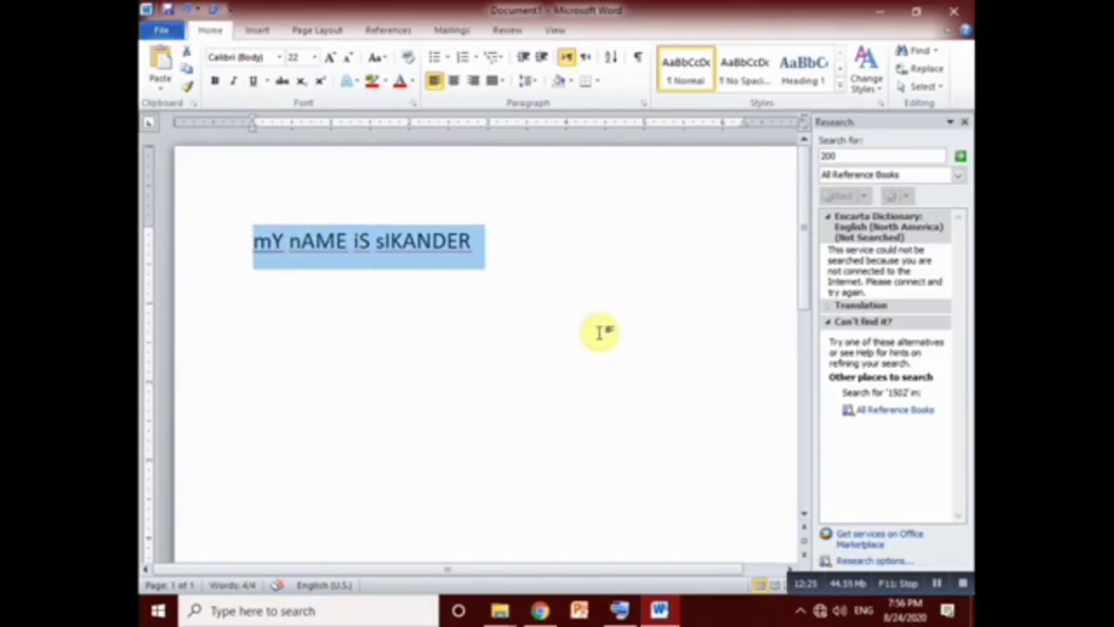
# Preview the text highlight colours and the font colours on the name sentence
pyautogui.click(388, 81)
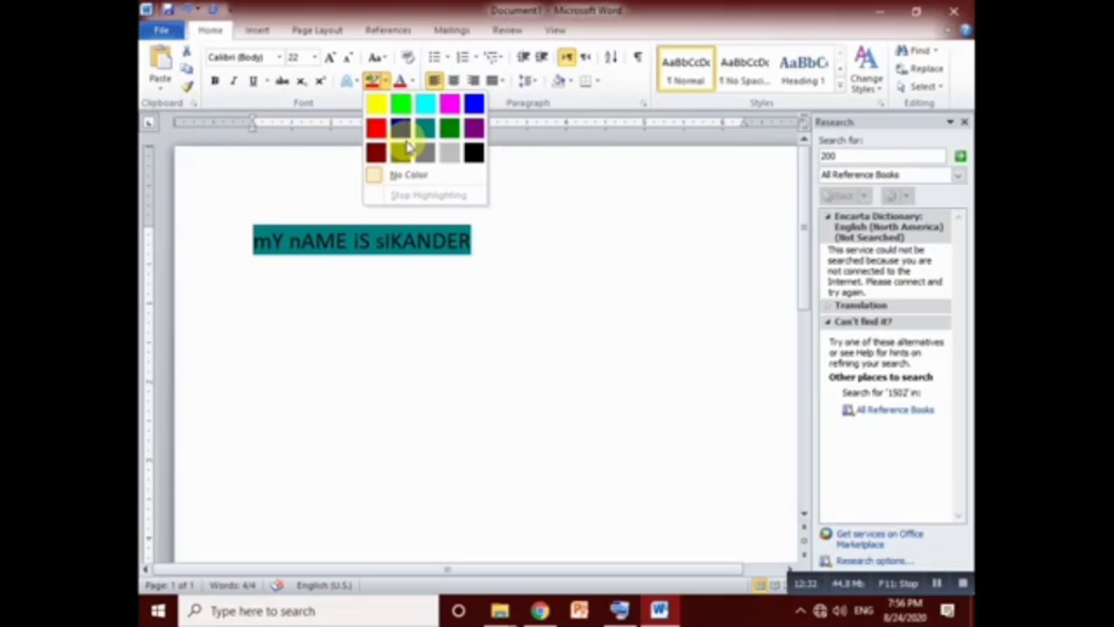
pyautogui.click(551, 193)
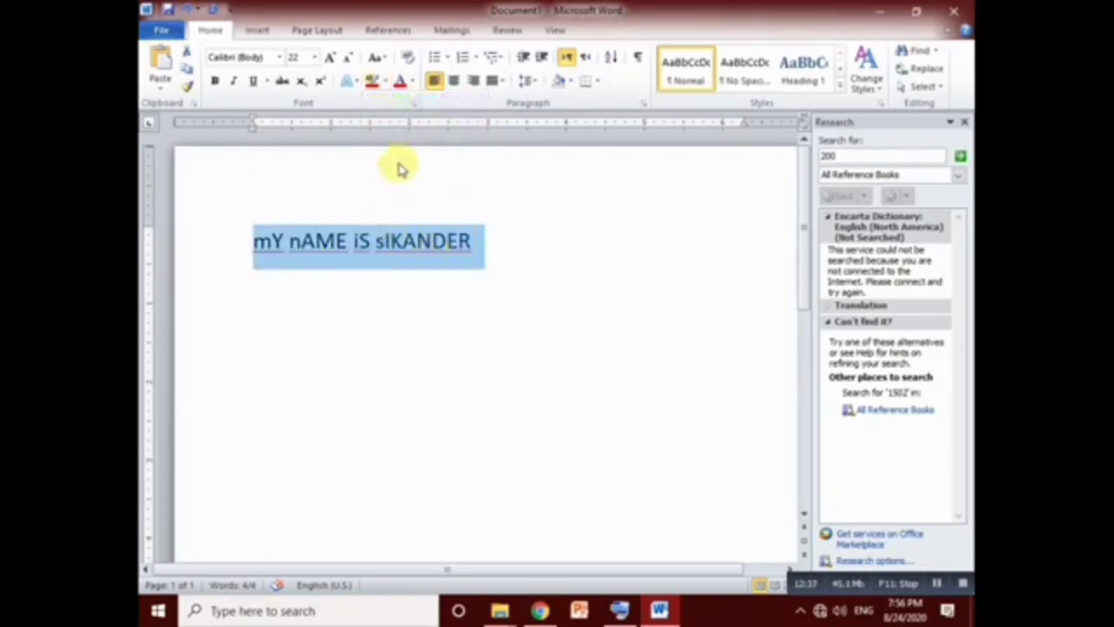
pyautogui.click(414, 85)
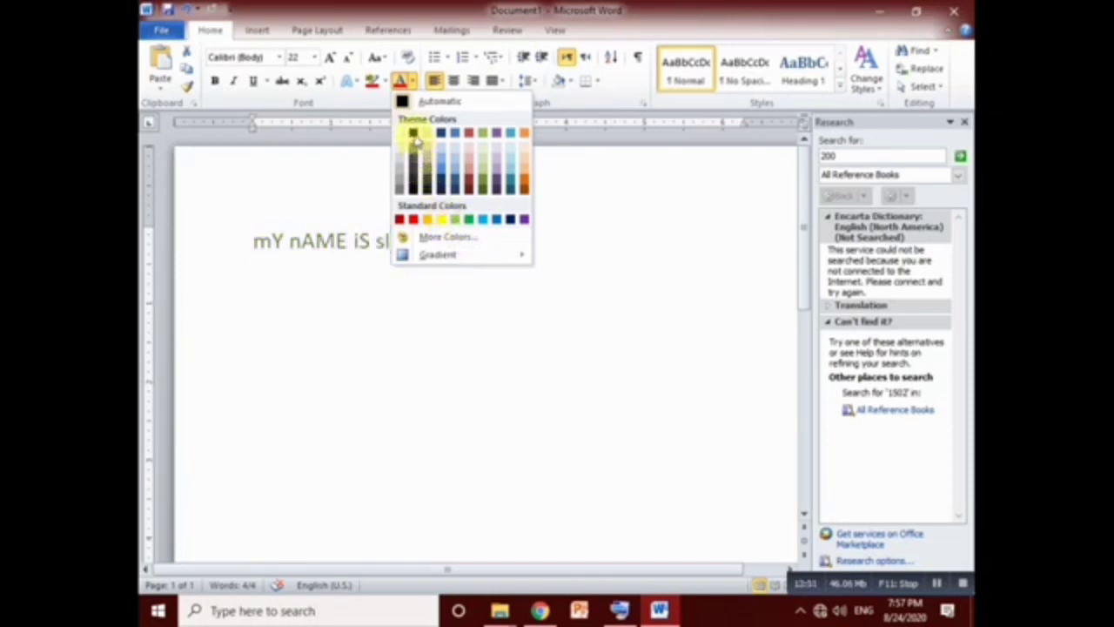
pyautogui.click(567, 203)
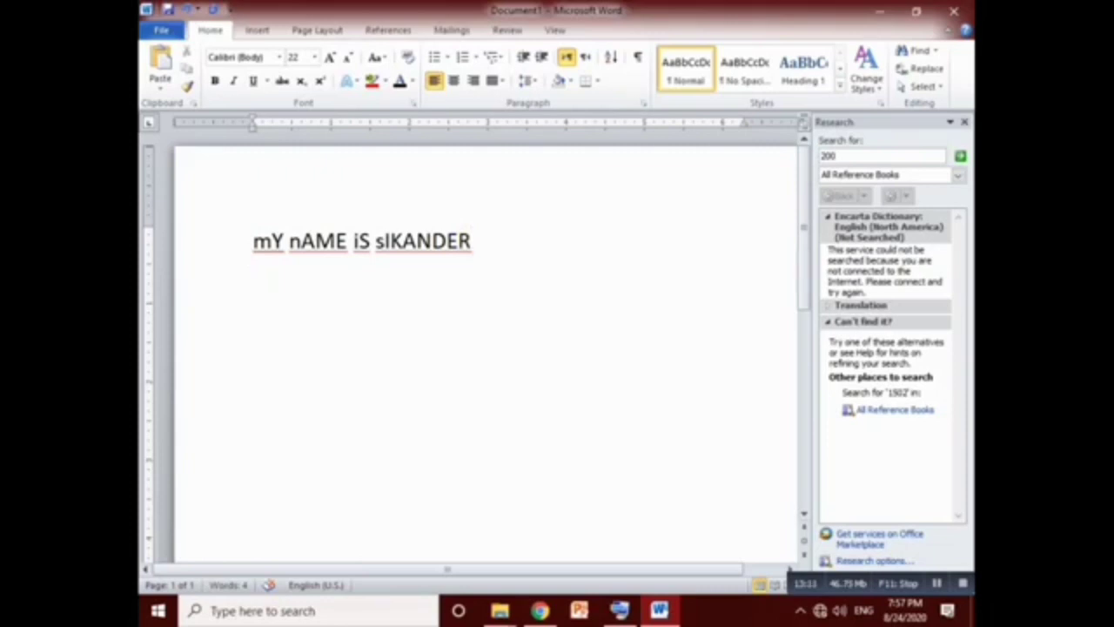
# Start a list line below the name sentence with a round bullet and change its bullet to the arrowhead
pyautogui.click(447, 57)
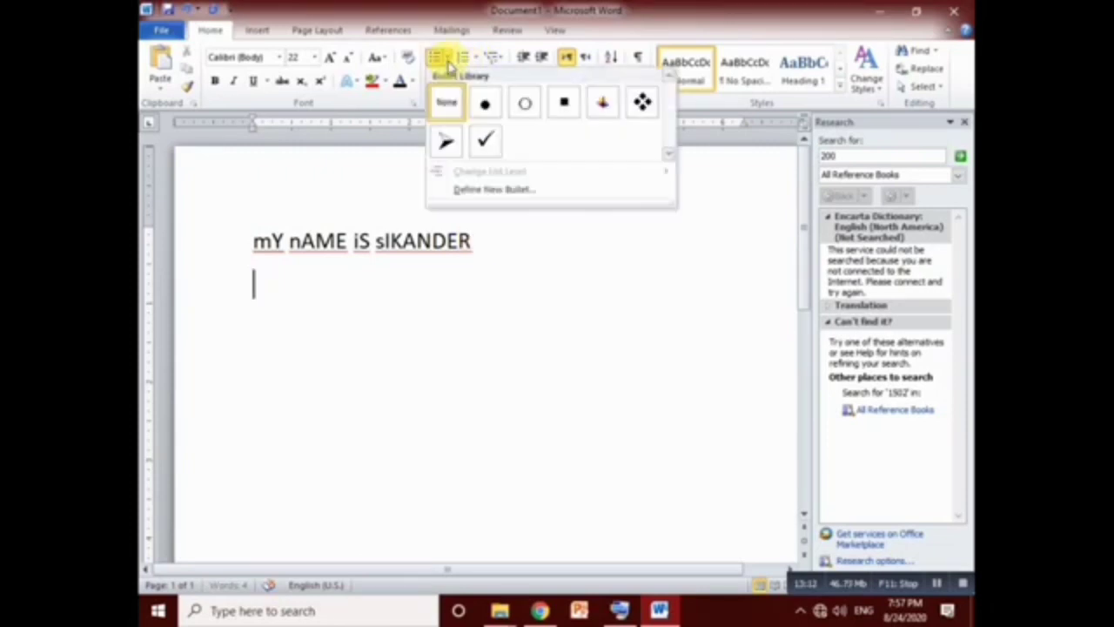
pyautogui.click(486, 104)
pyautogui.click(447, 57)
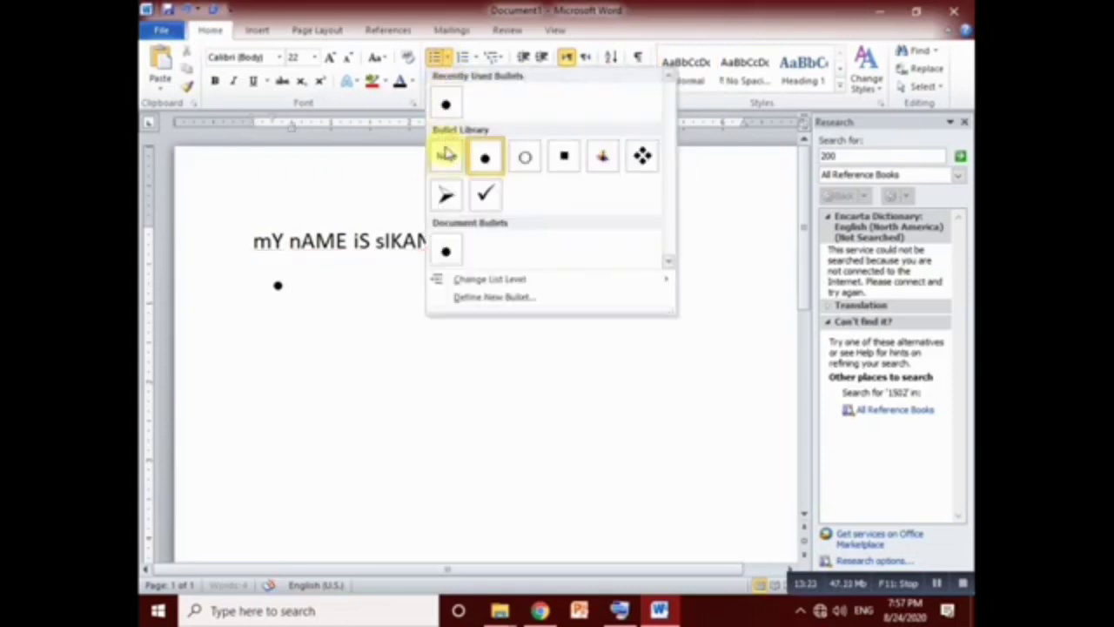
pyautogui.click(443, 197)
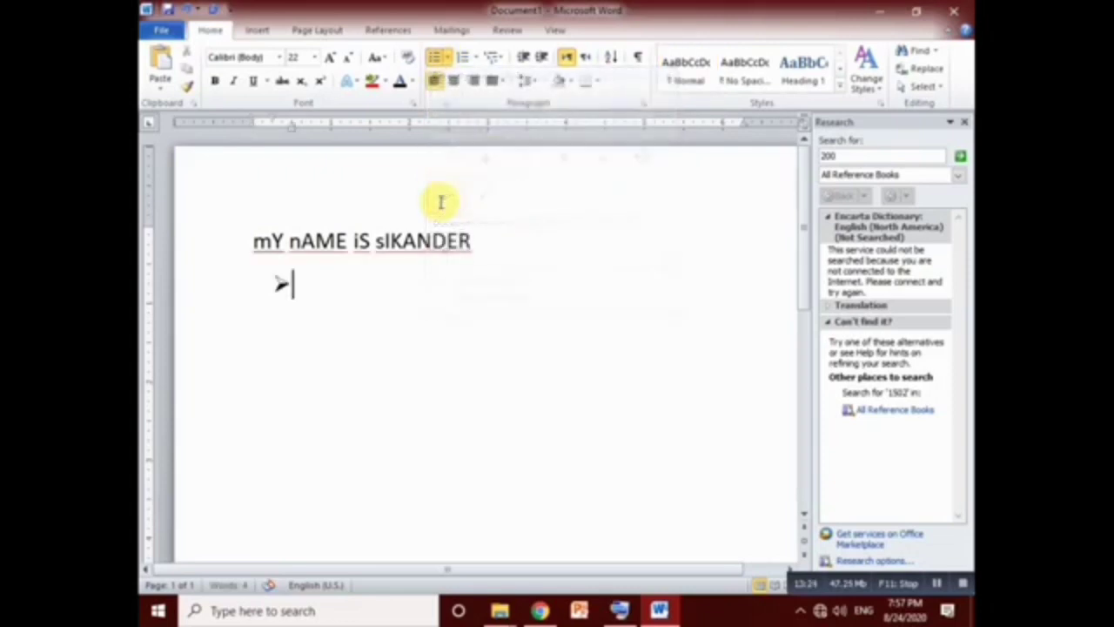
# Look through the bullet, numbering and multilevel list formats for the bulleted line without applying one
pyautogui.click(446, 58)
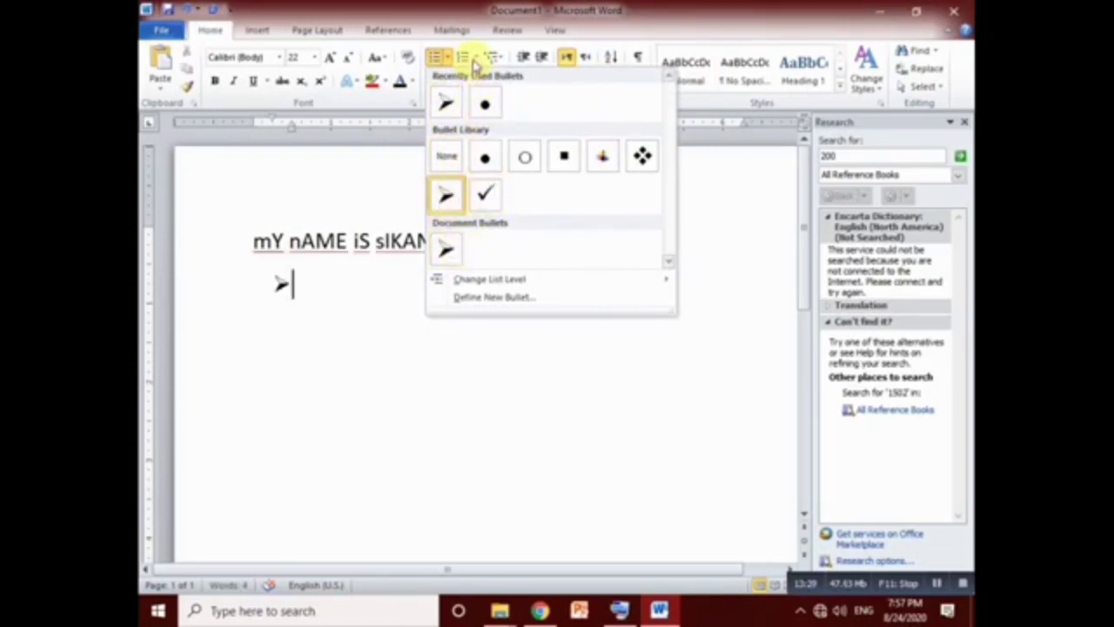
pyautogui.click(473, 59)
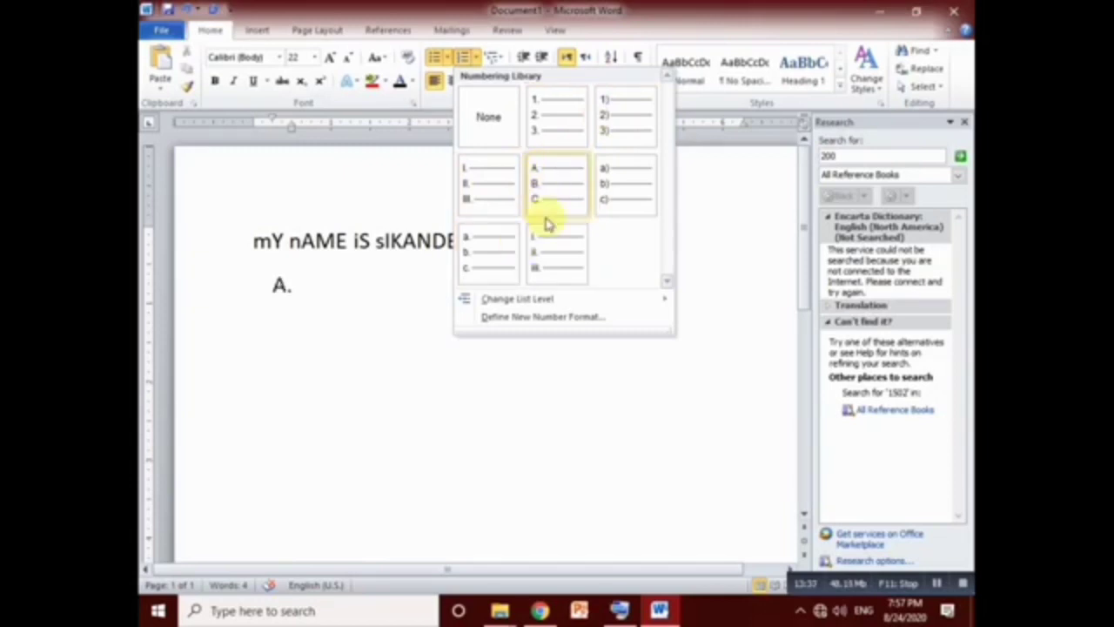
pyautogui.click(495, 57)
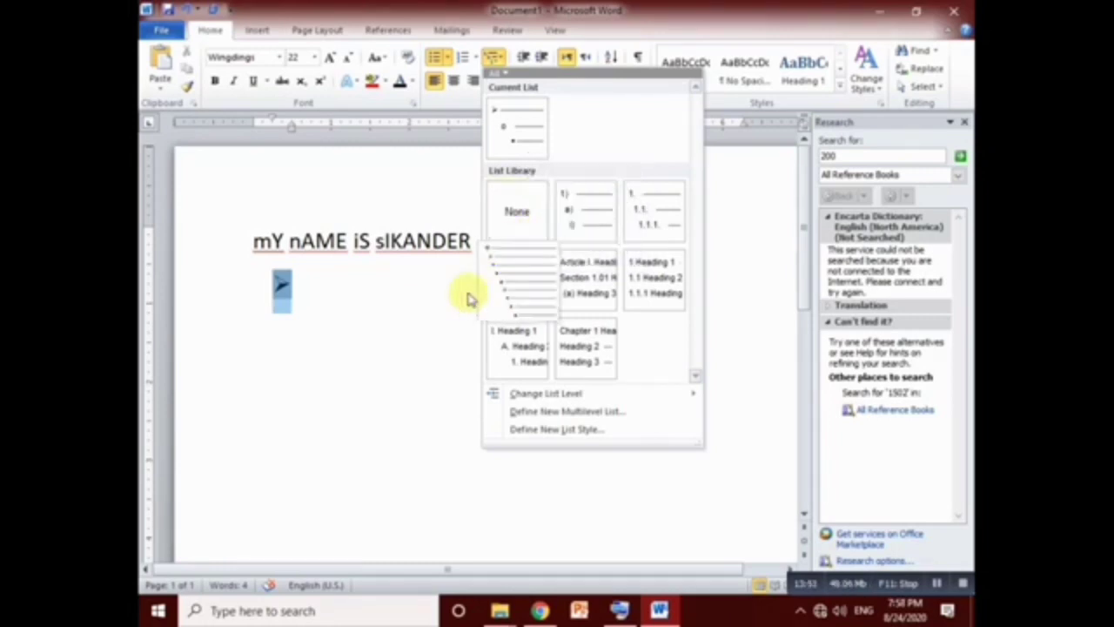
pyautogui.click(420, 348)
# Try centre and right alignment on the name sentence and set it back to left alignment
pyautogui.moveTo(470, 244); pyautogui.dragTo(230, 245)
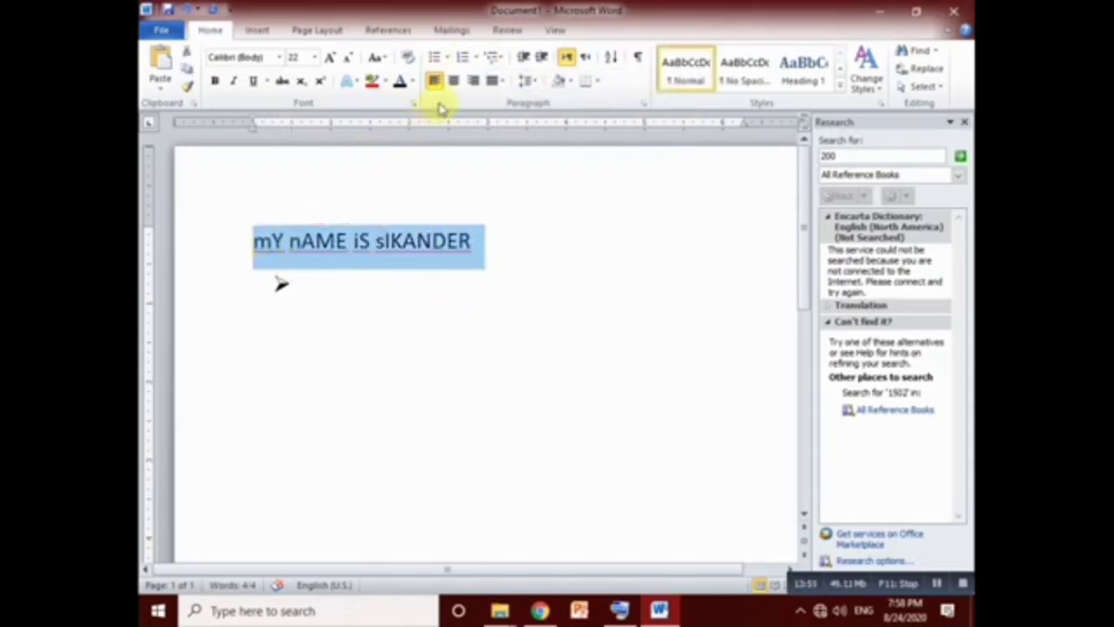
pyautogui.click(453, 81)
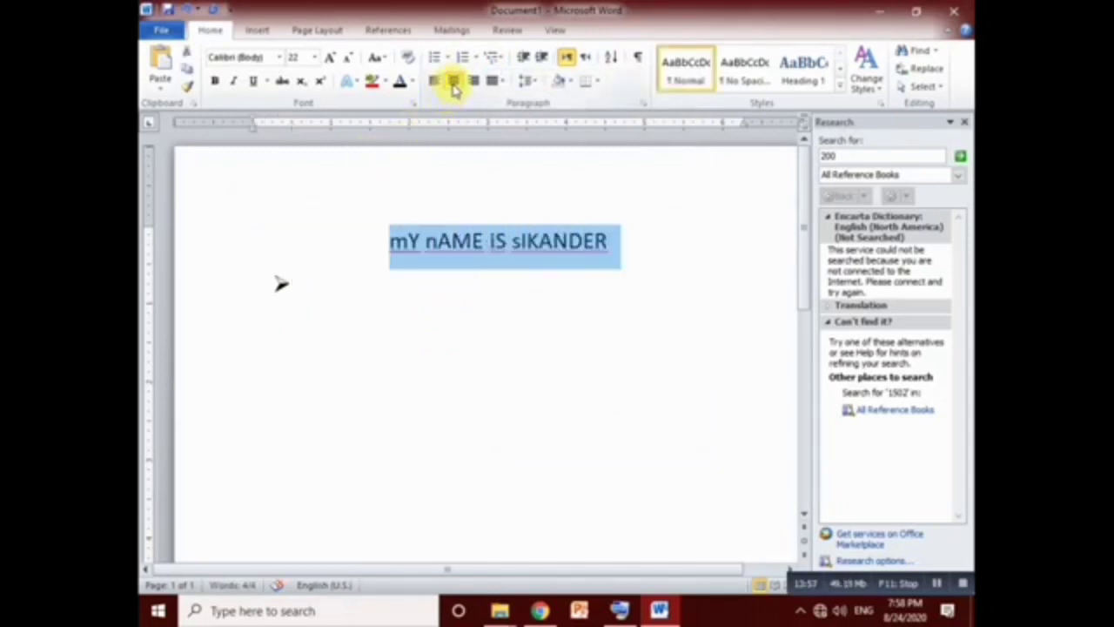
pyautogui.click(471, 82)
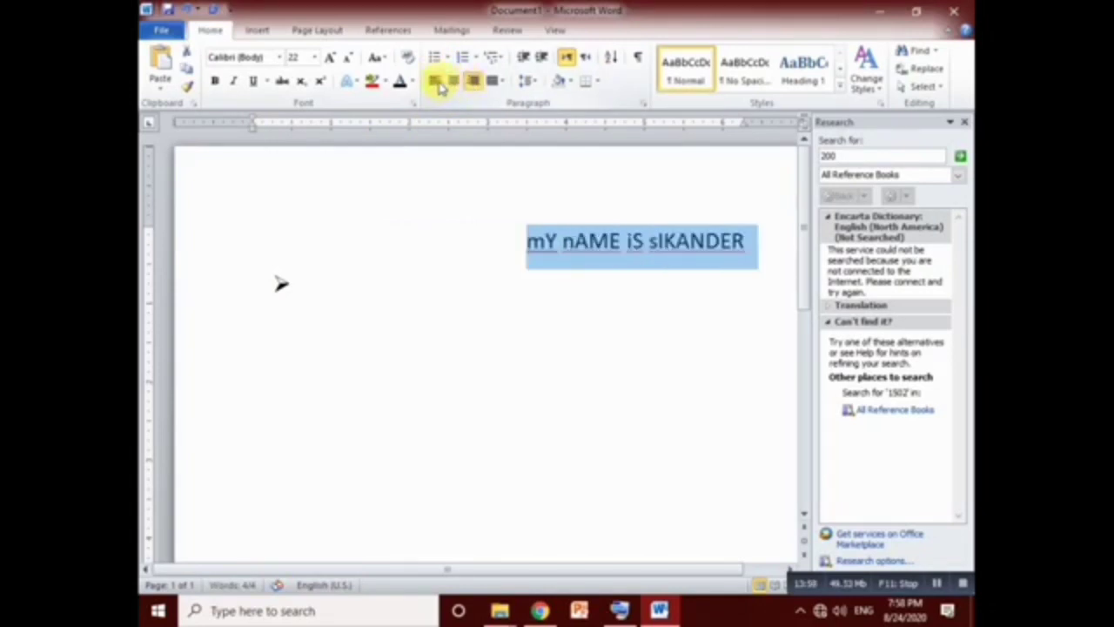
pyautogui.click(434, 81)
pyautogui.click(471, 82)
pyautogui.click(434, 81)
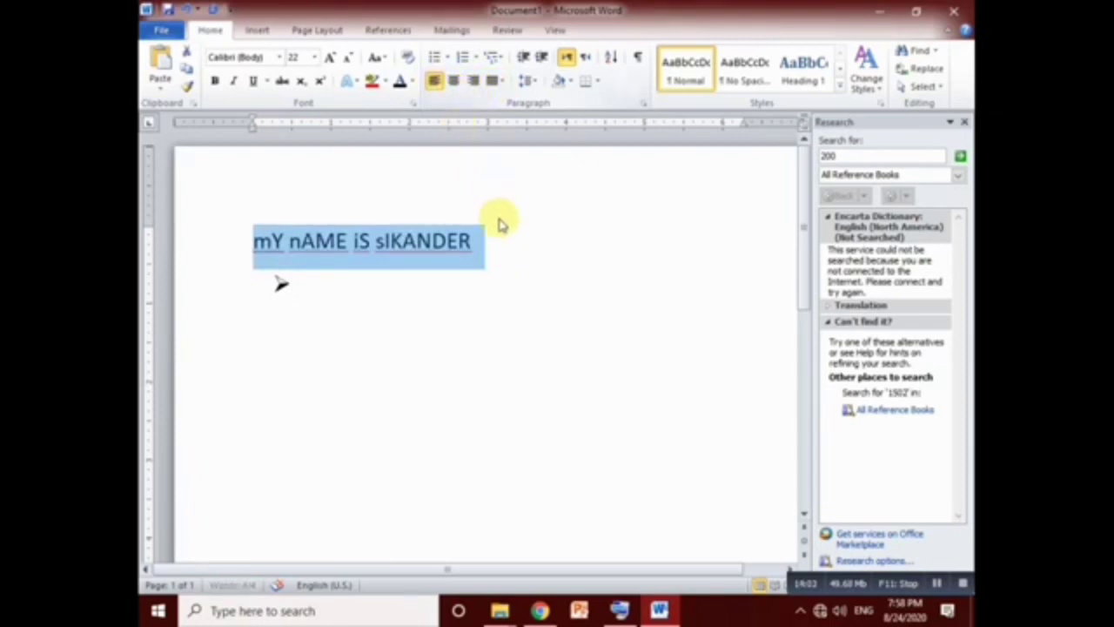
# Copy the name sentence and paste it on a new line directly below the original
pyautogui.click(479, 241)
pyautogui.moveTo(480, 241); pyautogui.dragTo(264, 218)
pyautogui.hotkey('ctrl', 'c')
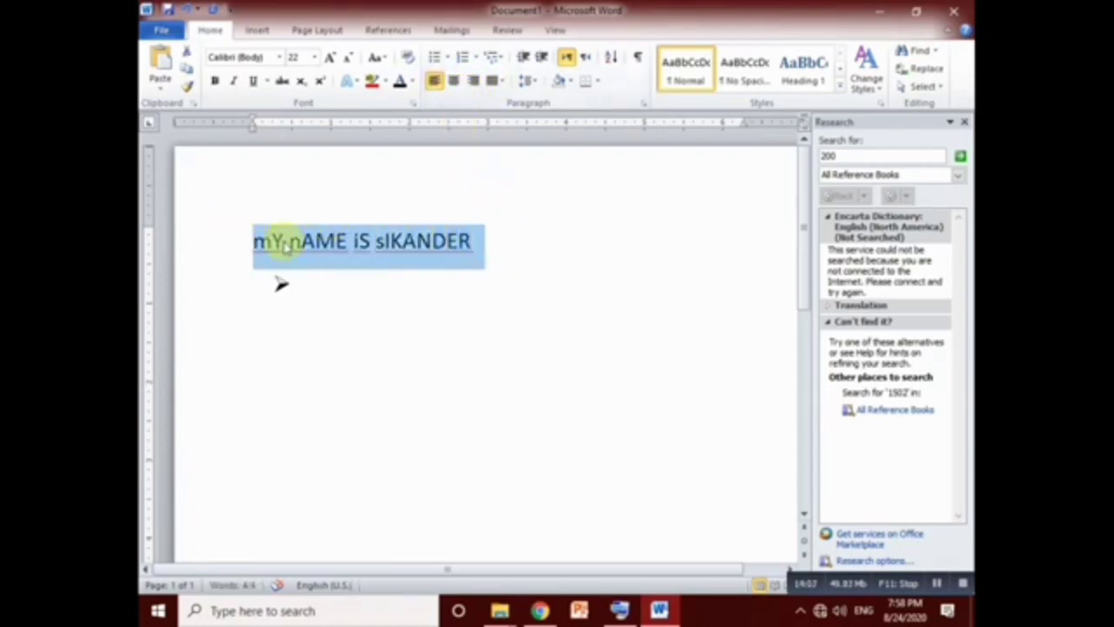
pyautogui.click(487, 261)
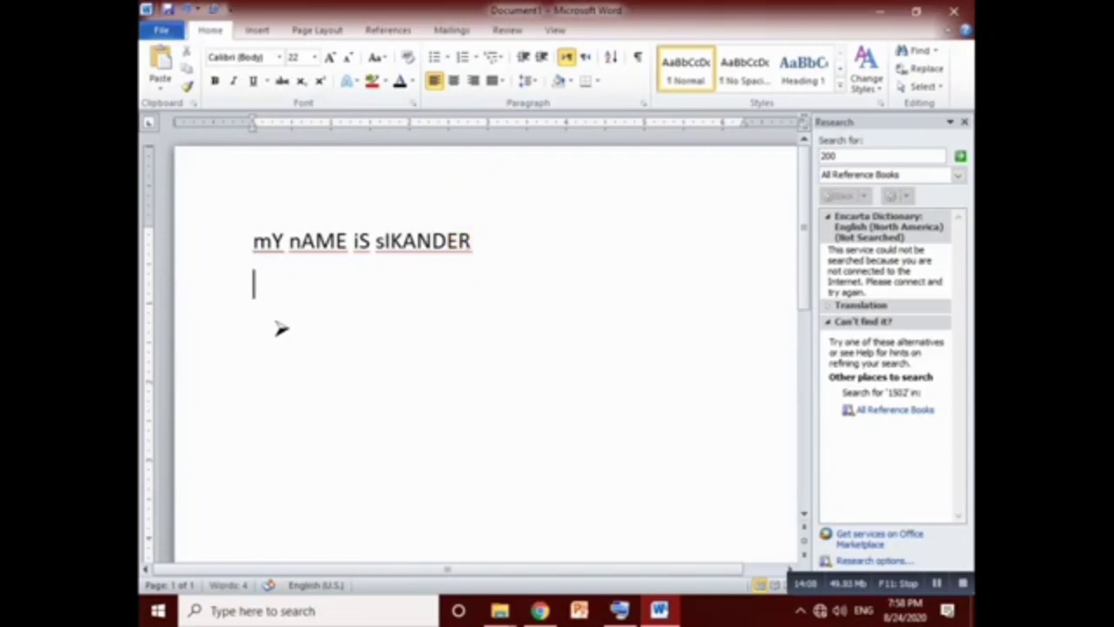
pyautogui.hotkey('ctrl', 'v')
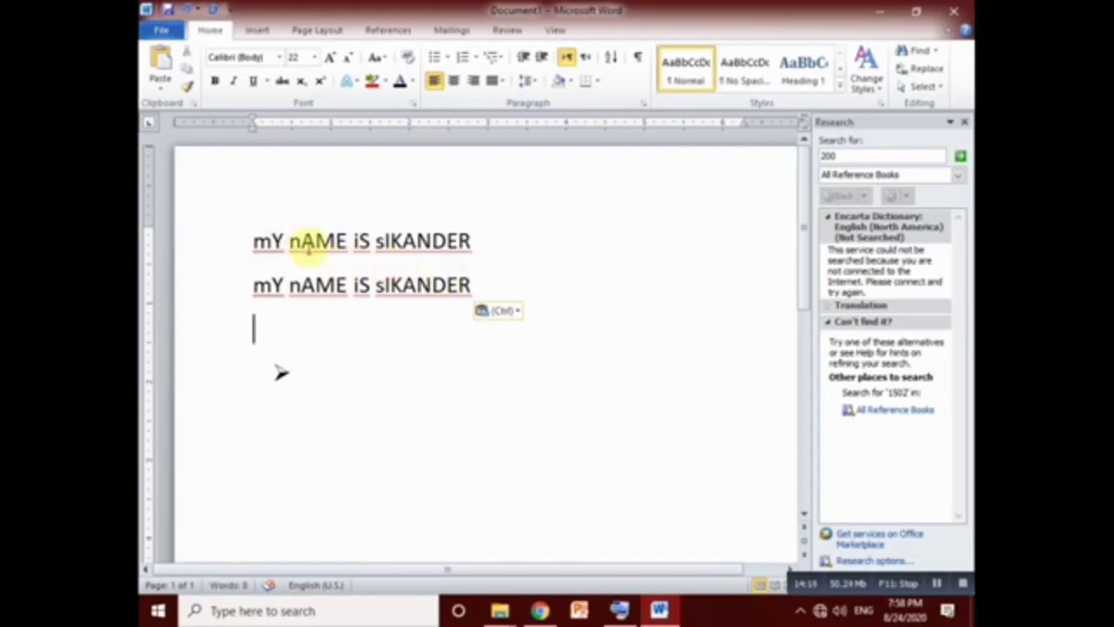
# Preview wider line spacings on both name sentences and set their line spacing to 1.0
pyautogui.moveTo(475, 285); pyautogui.dragTo(254, 246)
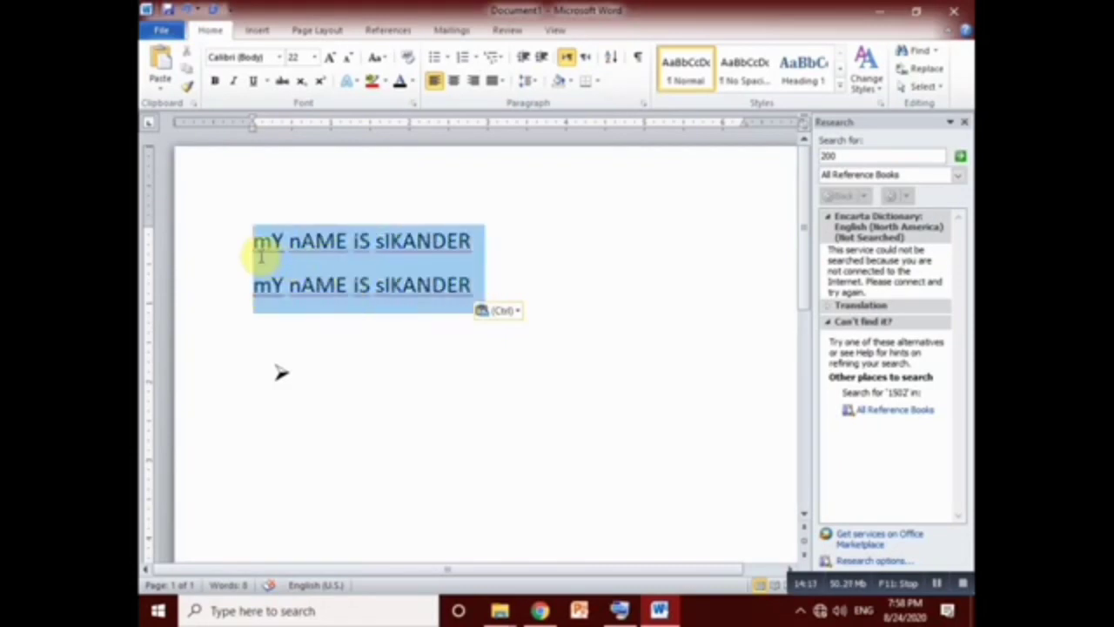
pyautogui.click(533, 81)
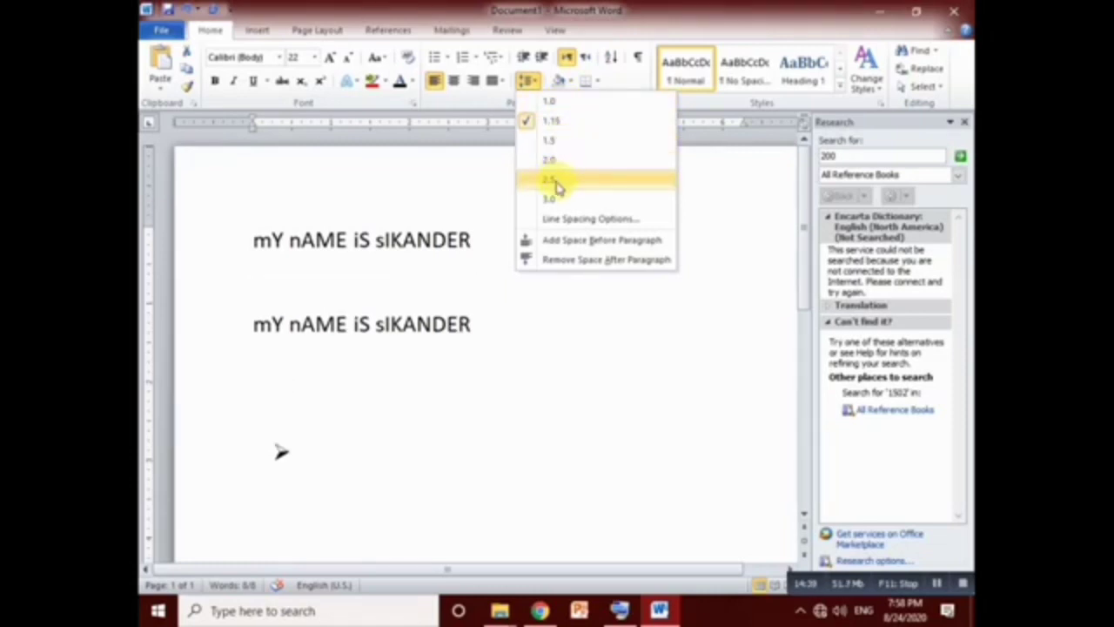
pyautogui.click(562, 104)
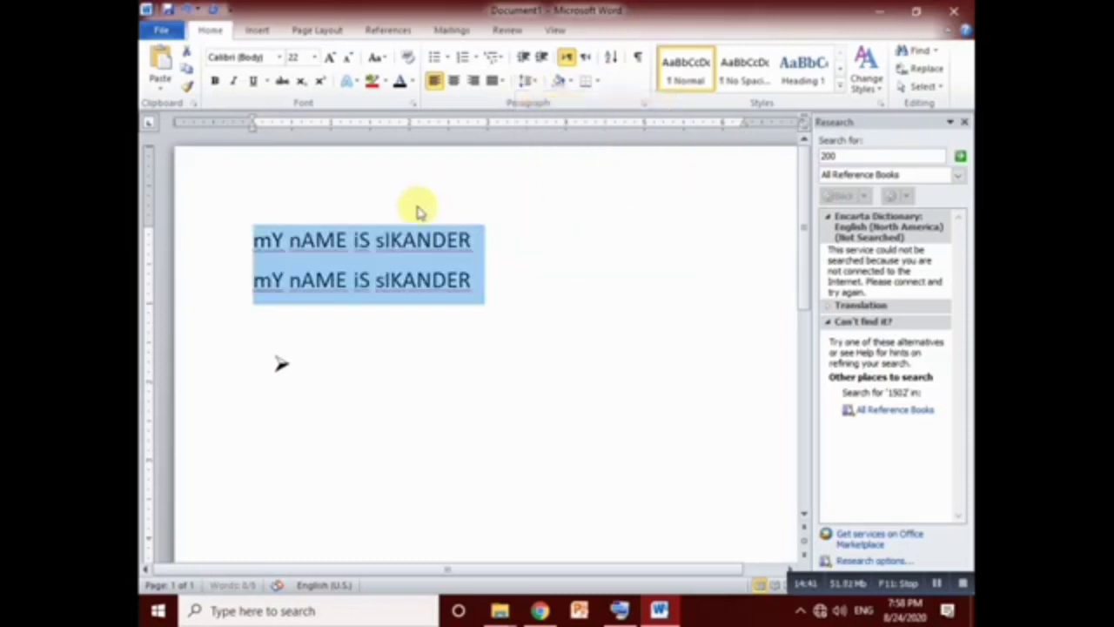
pyautogui.click(527, 81)
pyautogui.click(529, 82)
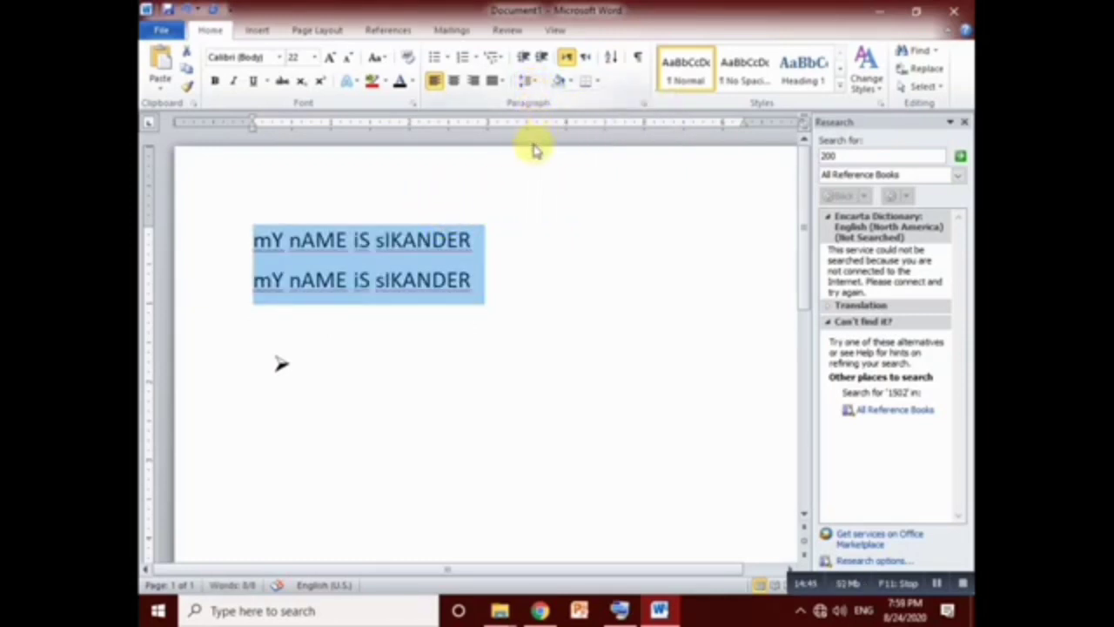
pyautogui.click(571, 82)
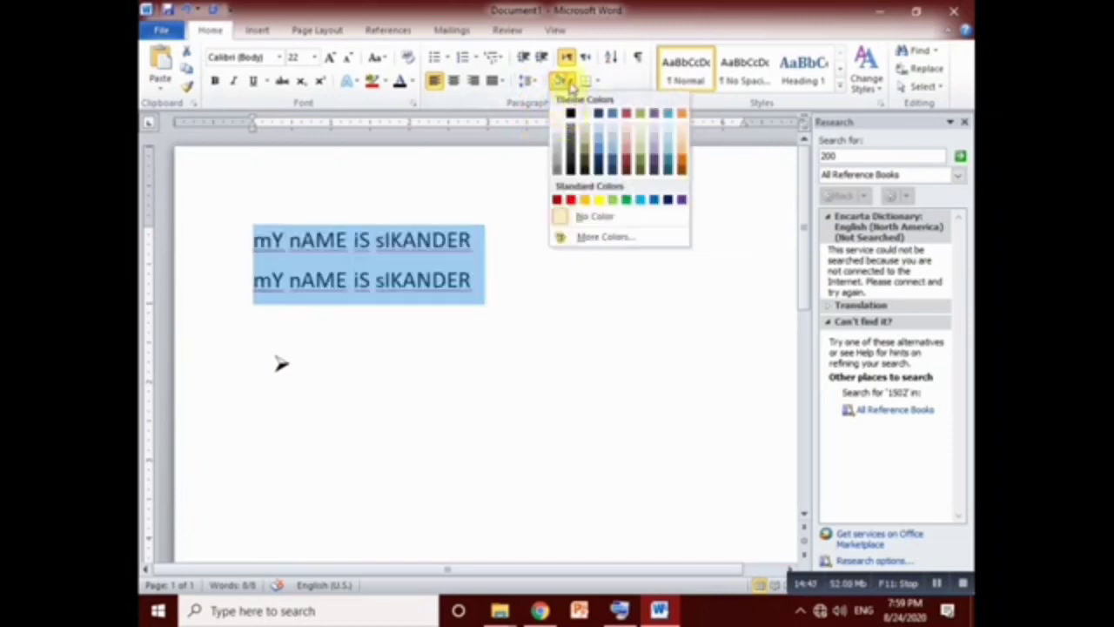
pyautogui.click(545, 159)
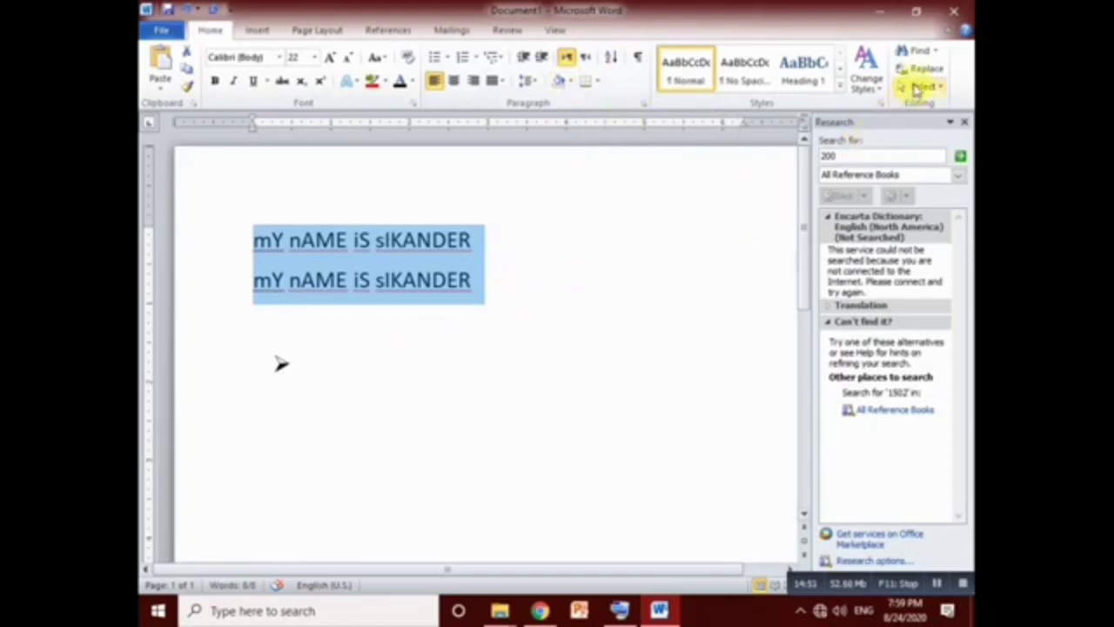
# Search the document for the first name used in both name sentences
pyautogui.click(933, 57)
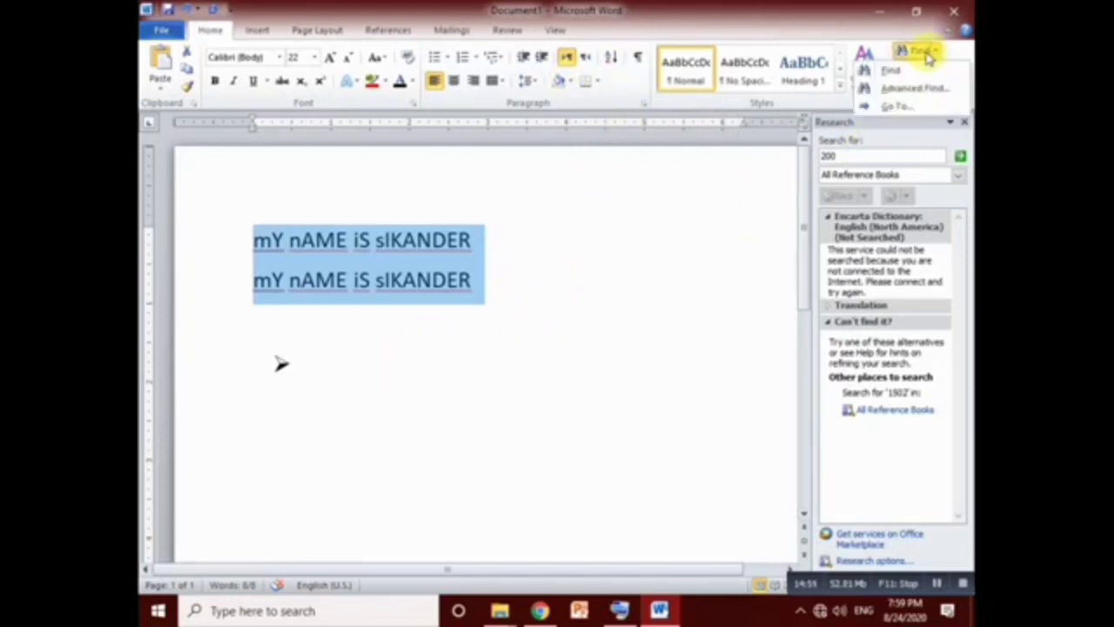
pyautogui.click(909, 70)
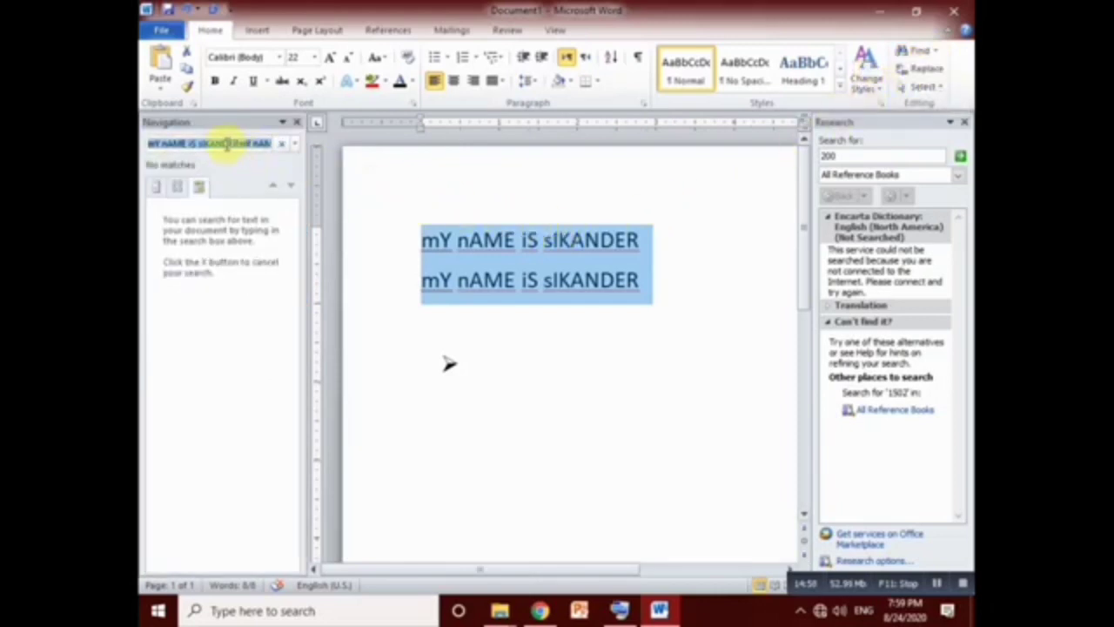
pyautogui.press('BackSpace')
pyautogui.write('sikander')
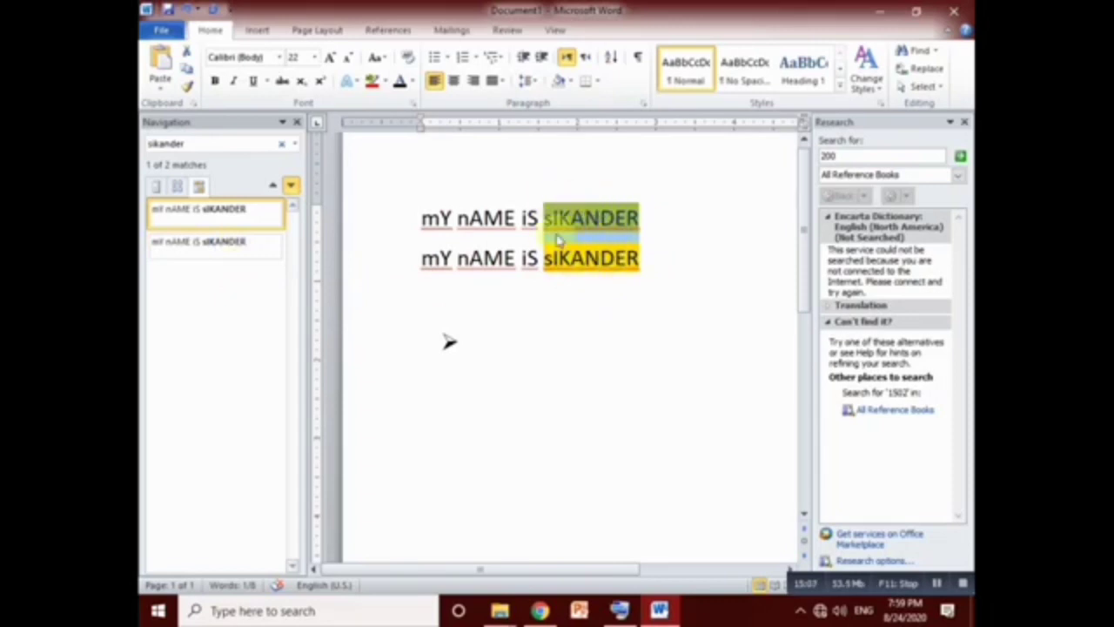
# Replace every occurrence of the first name with a different first name throughout the document, then close the navigation pane
pyautogui.click(924, 69)
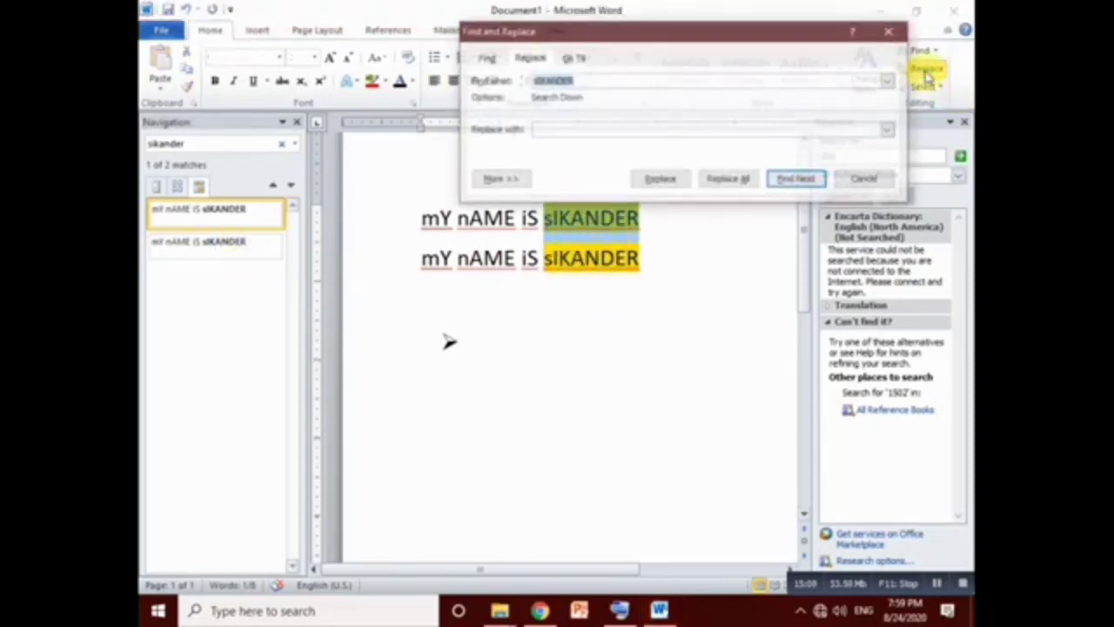
pyautogui.click(565, 129)
pyautogui.write('mran')
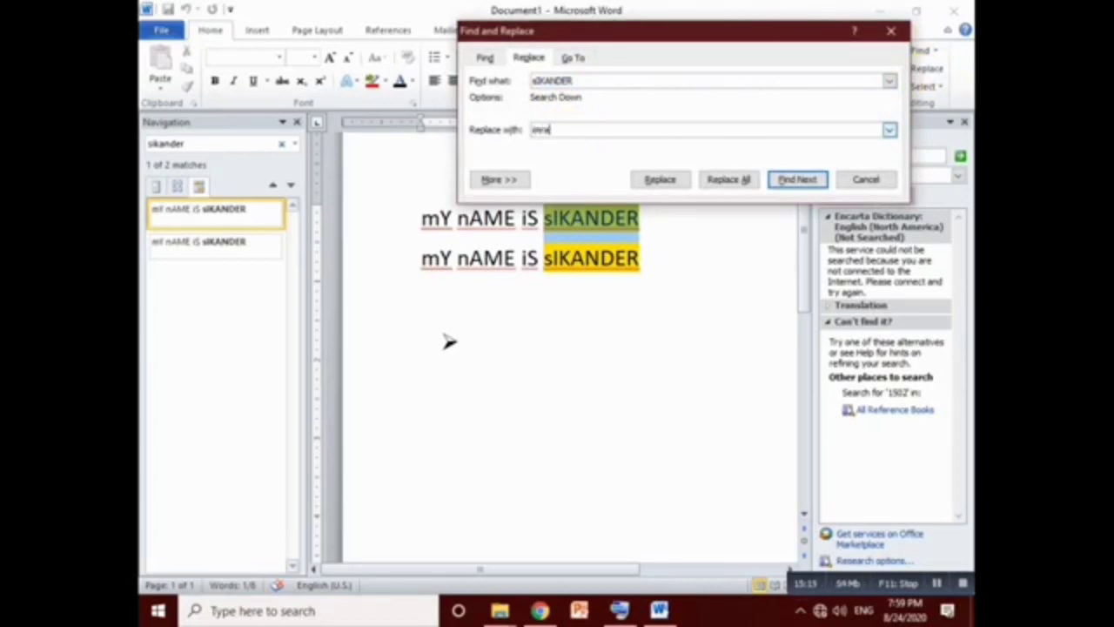
pyautogui.click(736, 179)
pyautogui.click(494, 346)
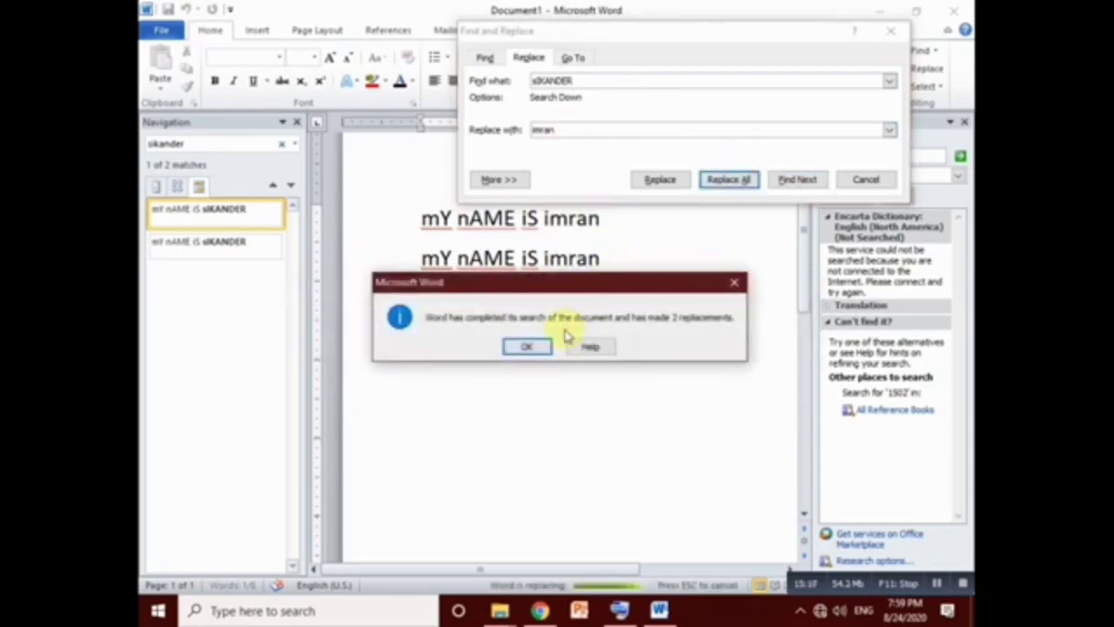
pyautogui.click(529, 346)
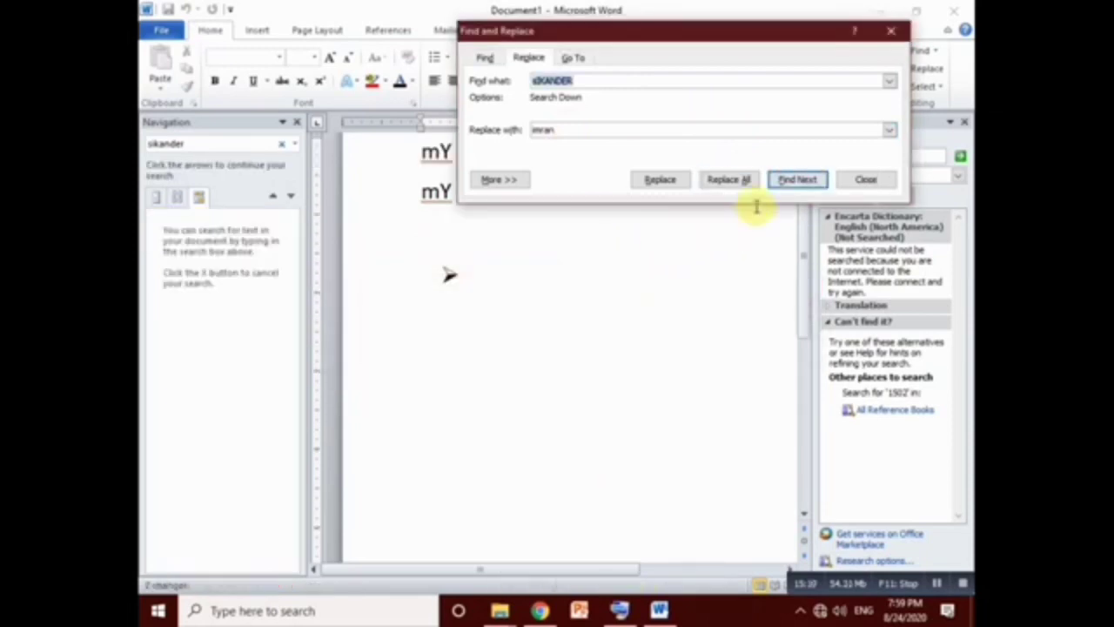
pyautogui.click(890, 31)
pyautogui.scroll(1, 646, 228)
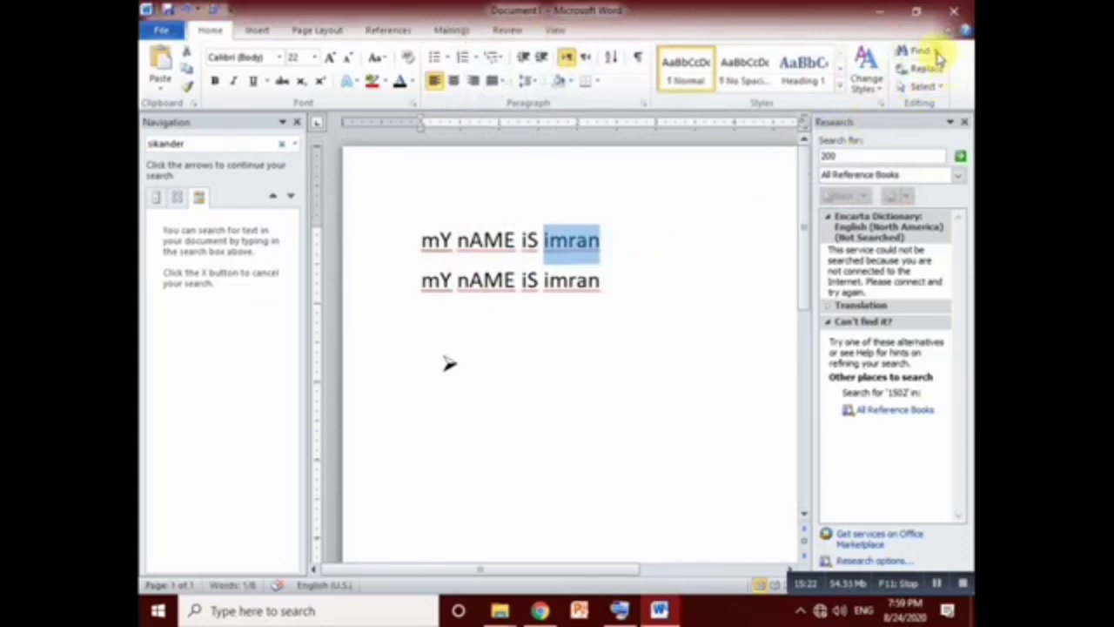
pyautogui.click(763, 245)
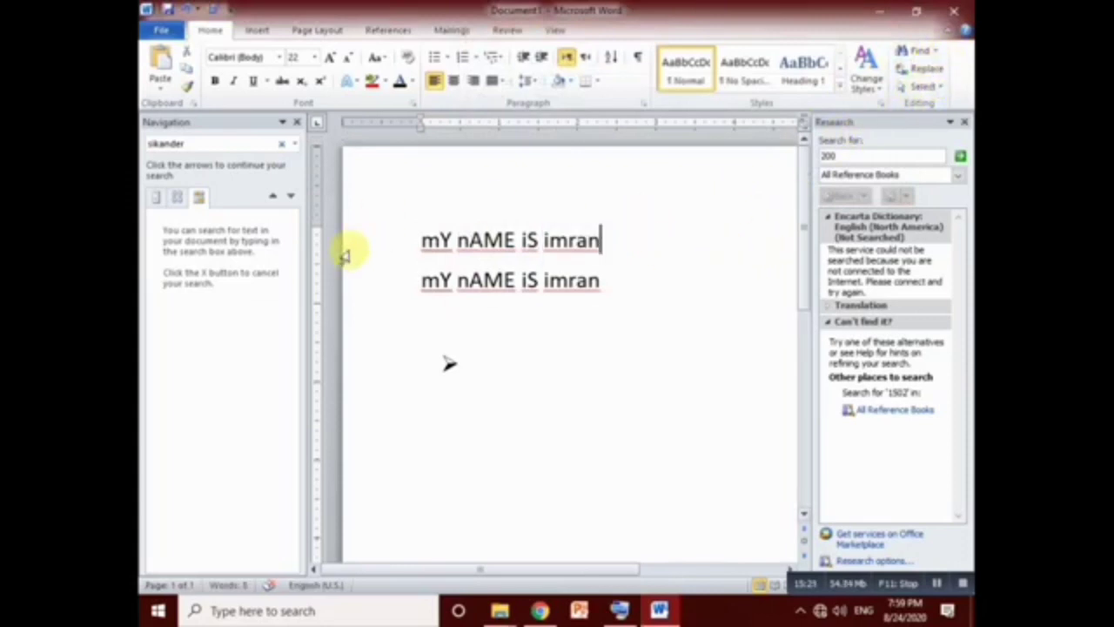
pyautogui.click(297, 122)
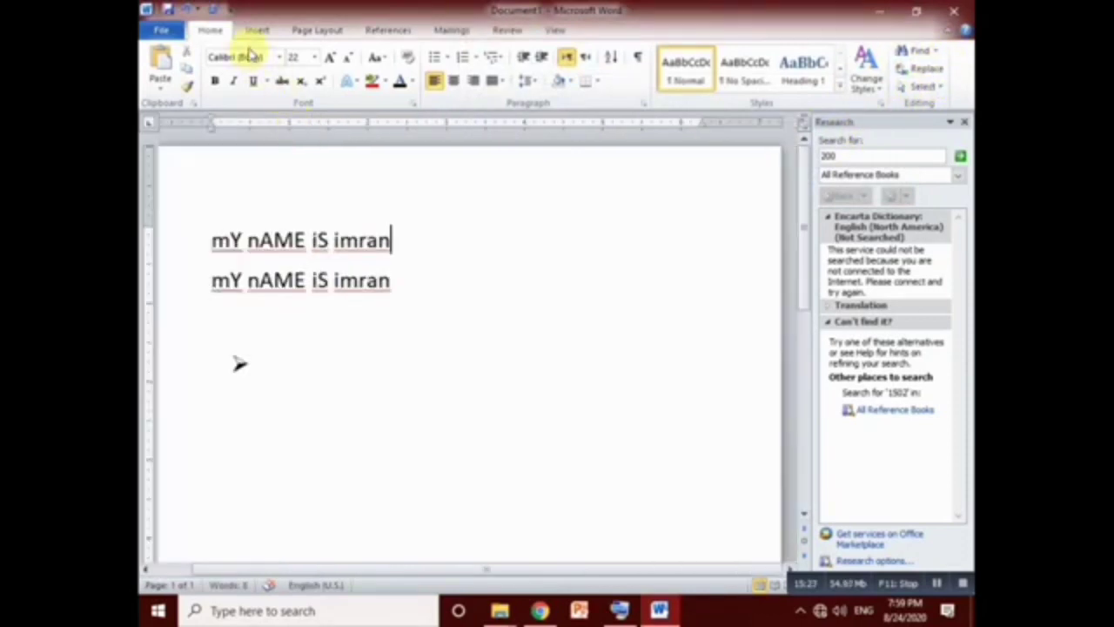
# Select the entire document content and close the Research pane
pyautogui.click(925, 92)
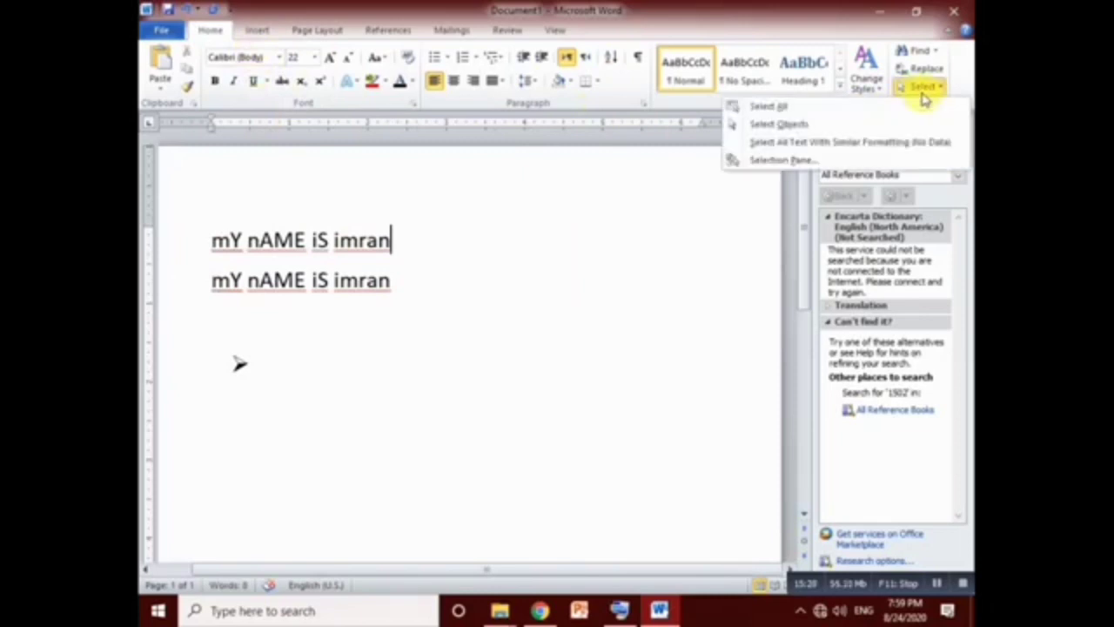
pyautogui.click(833, 110)
pyautogui.click(924, 87)
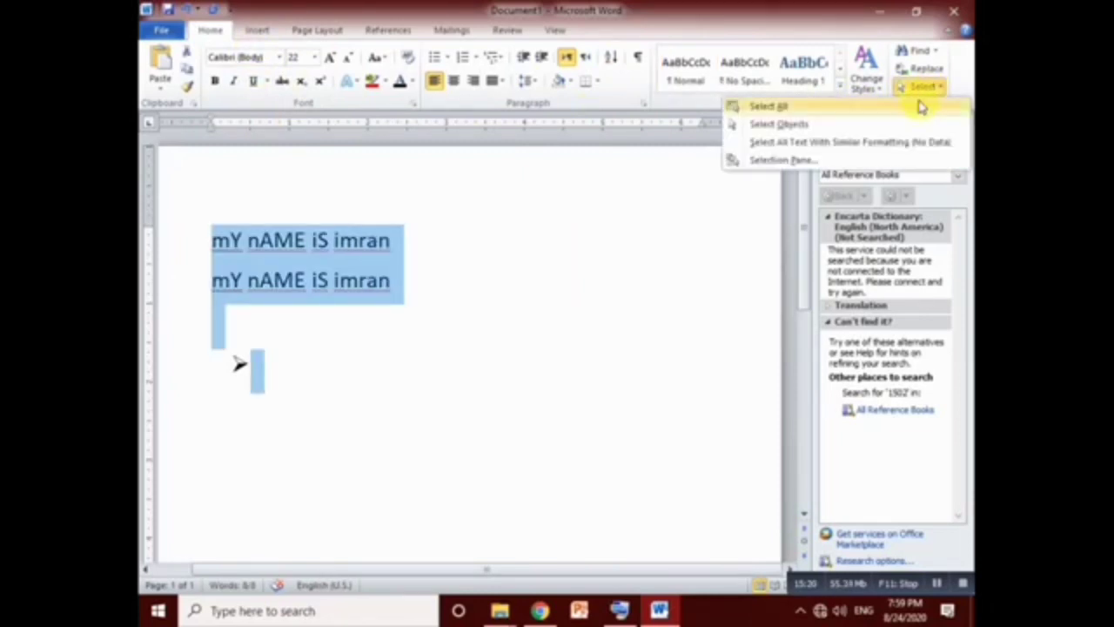
pyautogui.click(664, 251)
pyautogui.click(965, 123)
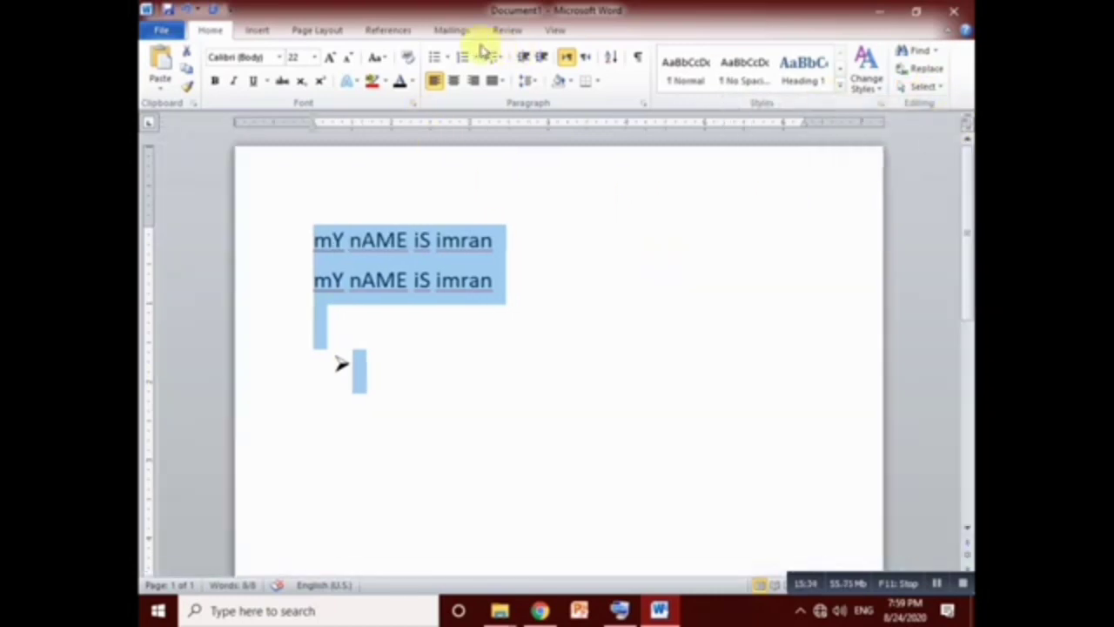
pyautogui.click(256, 31)
pyautogui.click(282, 79)
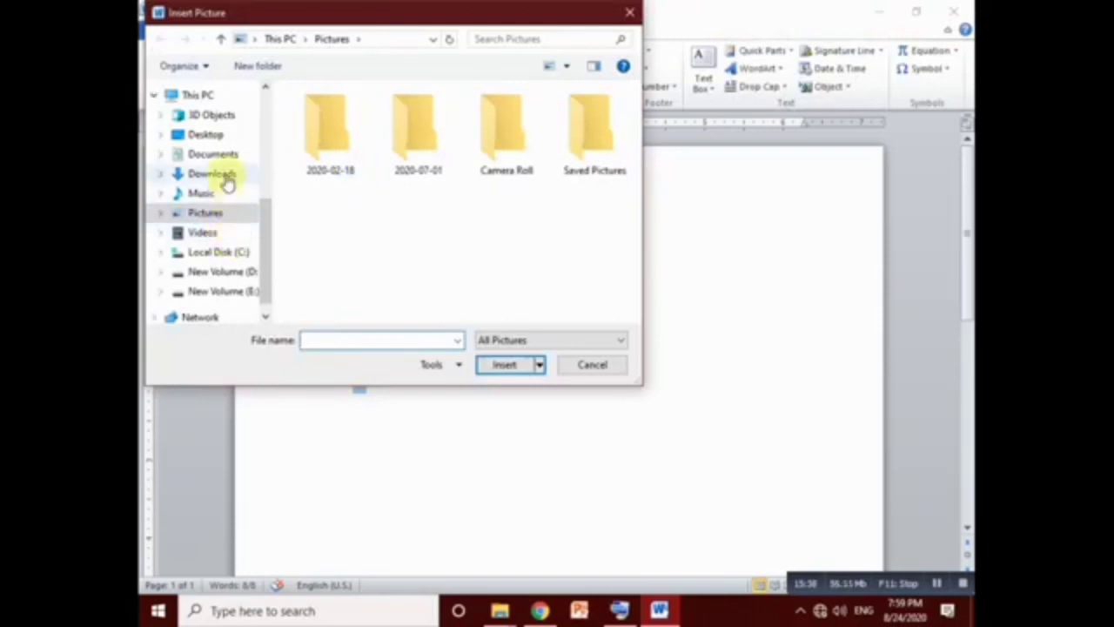
pyautogui.click(228, 272)
pyautogui.doubleClick(326, 164)
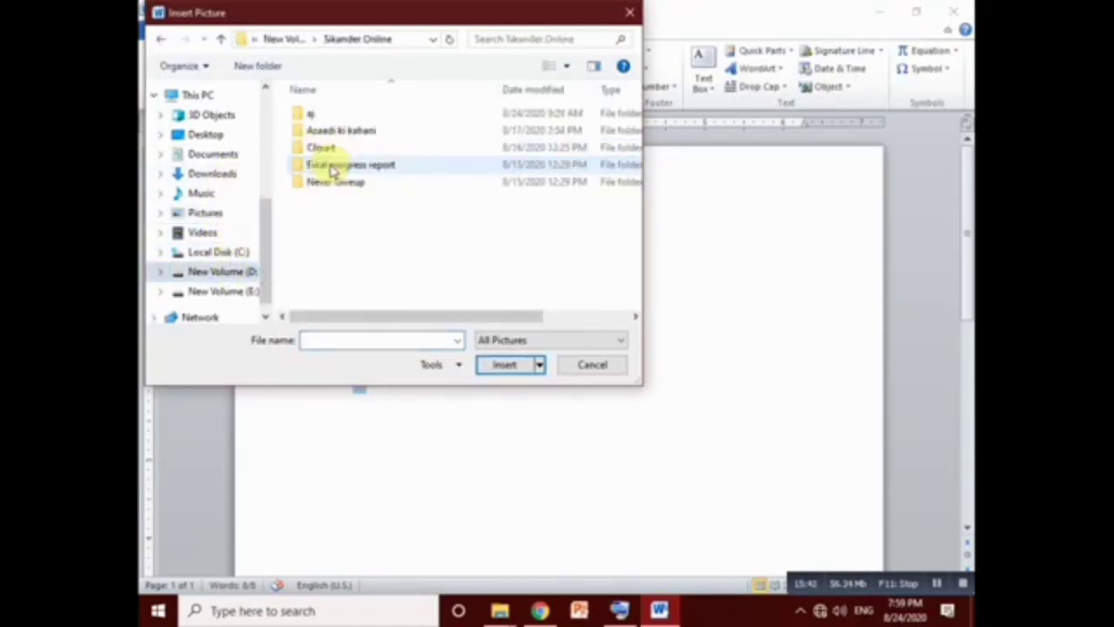
pyautogui.click(327, 149)
pyautogui.doubleClick(330, 153)
pyautogui.click(396, 131)
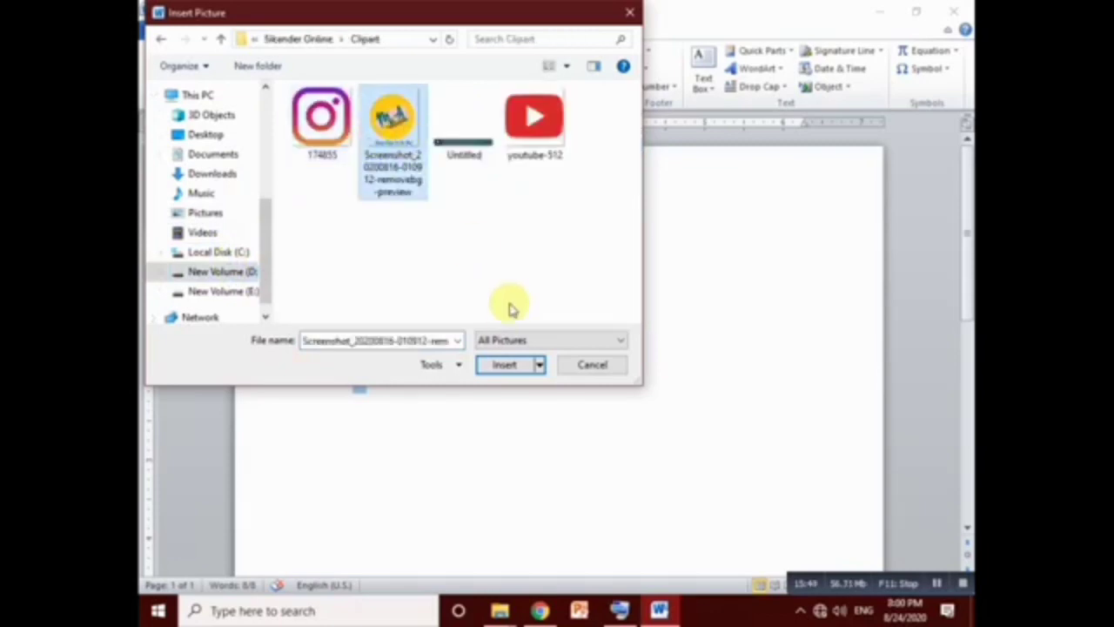
pyautogui.click(504, 364)
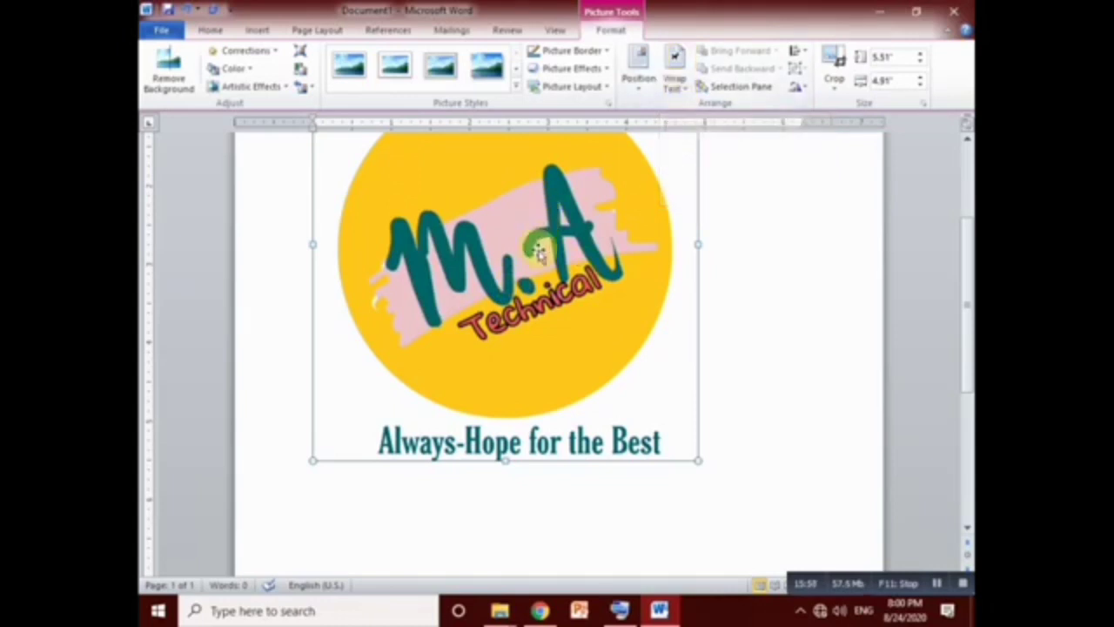
# Set the logo picture's text wrapping to Behind Text and move it towards the centre of the page
pyautogui.click(674, 83)
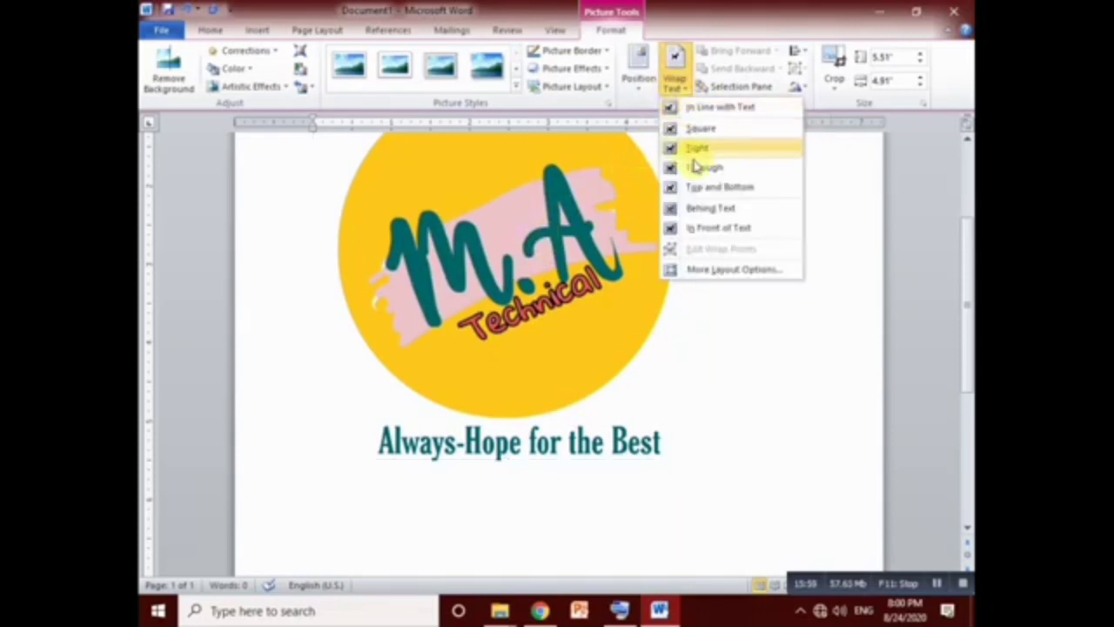
pyautogui.click(701, 208)
pyautogui.scroll(3, 566, 282)
pyautogui.moveTo(538, 439); pyautogui.dragTo(646, 376)
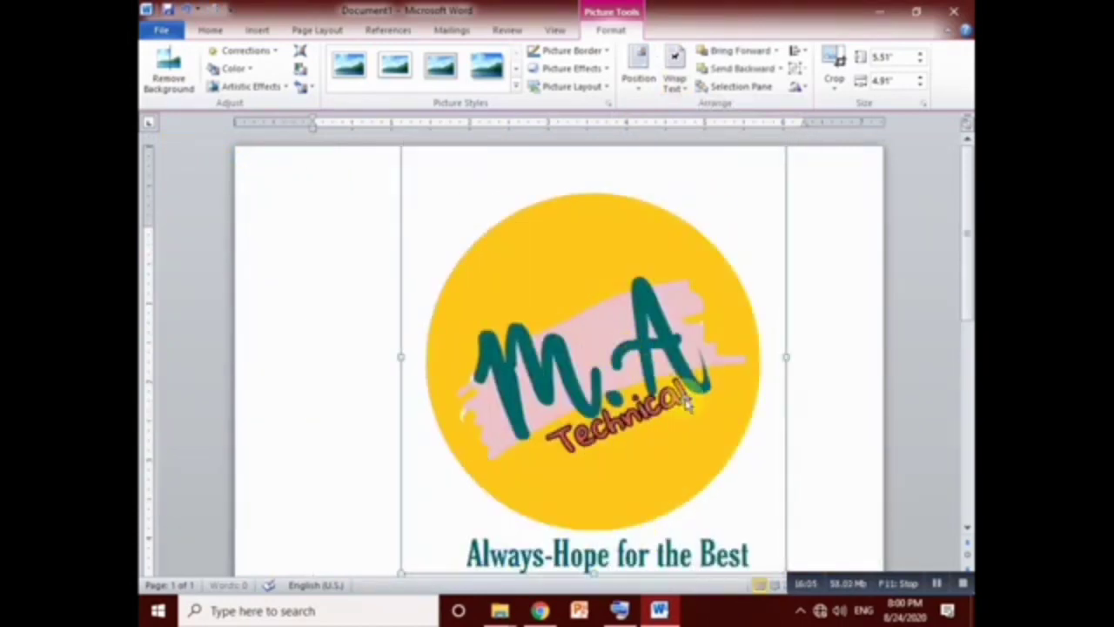
# Shrink the logo picture to about 1.67" high by 1.49" wide and place it near the page's upper-left margin
pyautogui.scroll(-5, 757, 483)
pyautogui.moveTo(785, 340); pyautogui.dragTo(535, 298)
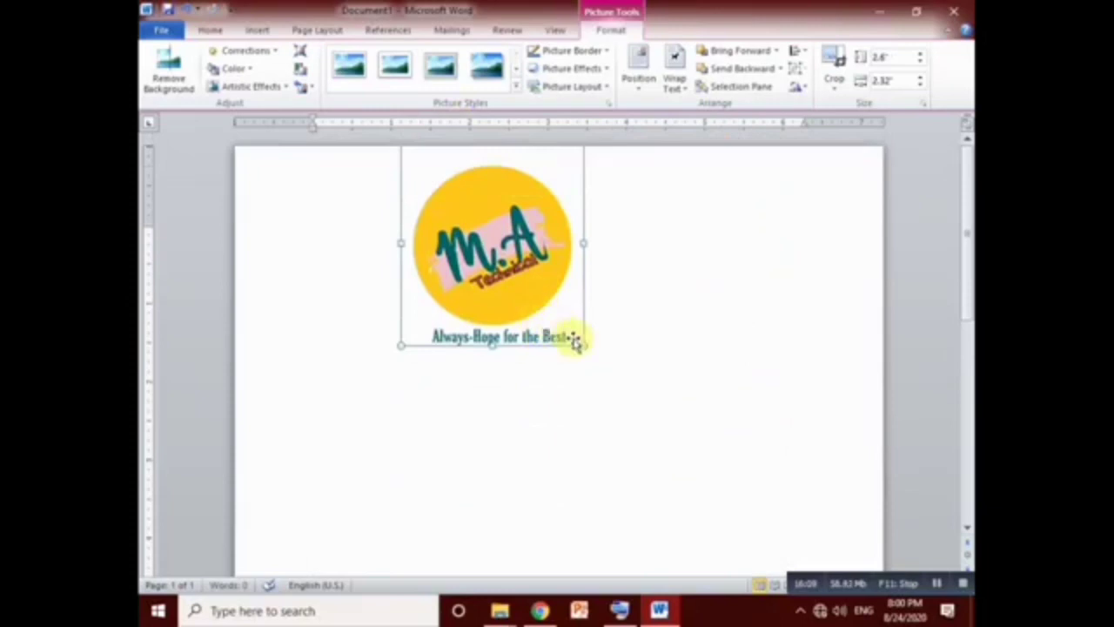
pyautogui.moveTo(578, 343); pyautogui.dragTo(519, 271)
pyautogui.moveTo(466, 242); pyautogui.dragTo(350, 338)
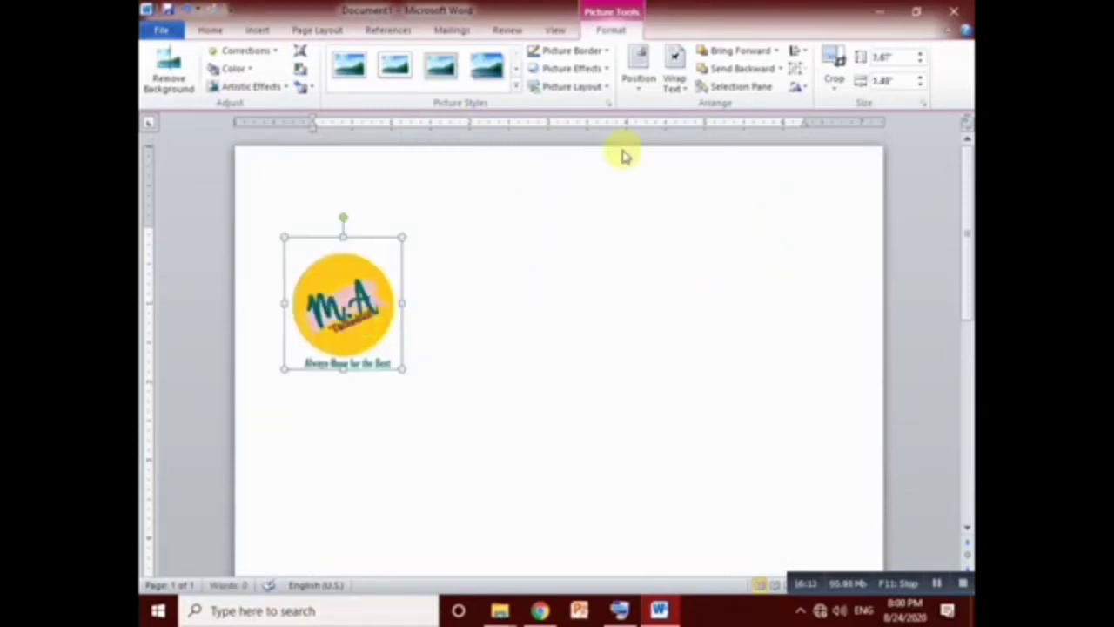
# Move the logo picture to the right and slightly up on the page, and try selecting and deselecting it
pyautogui.click(213, 29)
pyautogui.moveTo(338, 290); pyautogui.dragTo(442, 262)
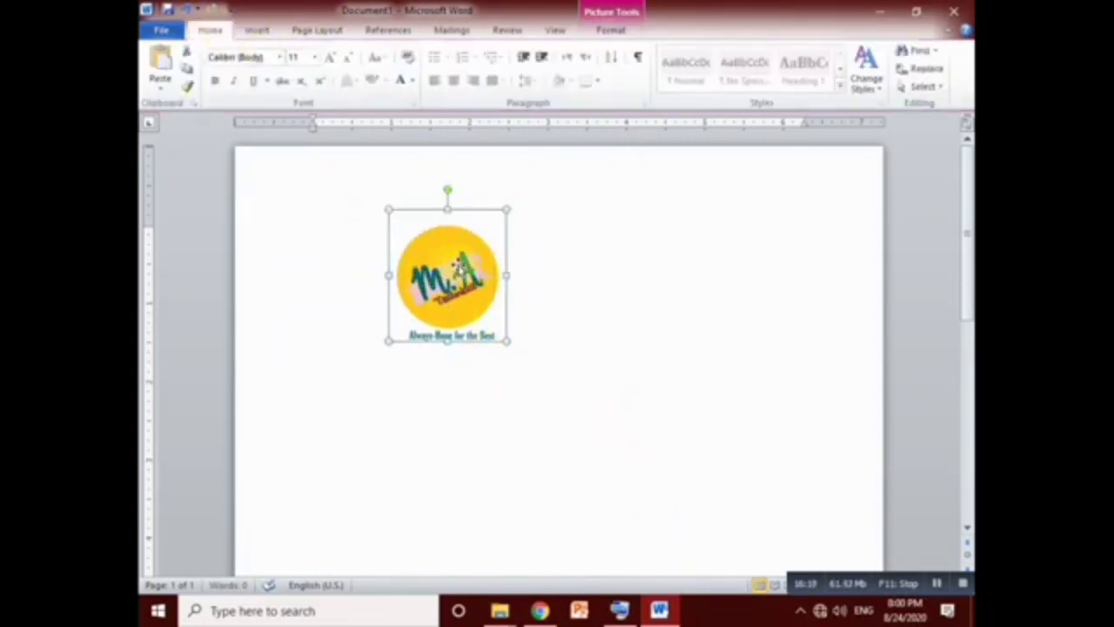
pyautogui.click(659, 294)
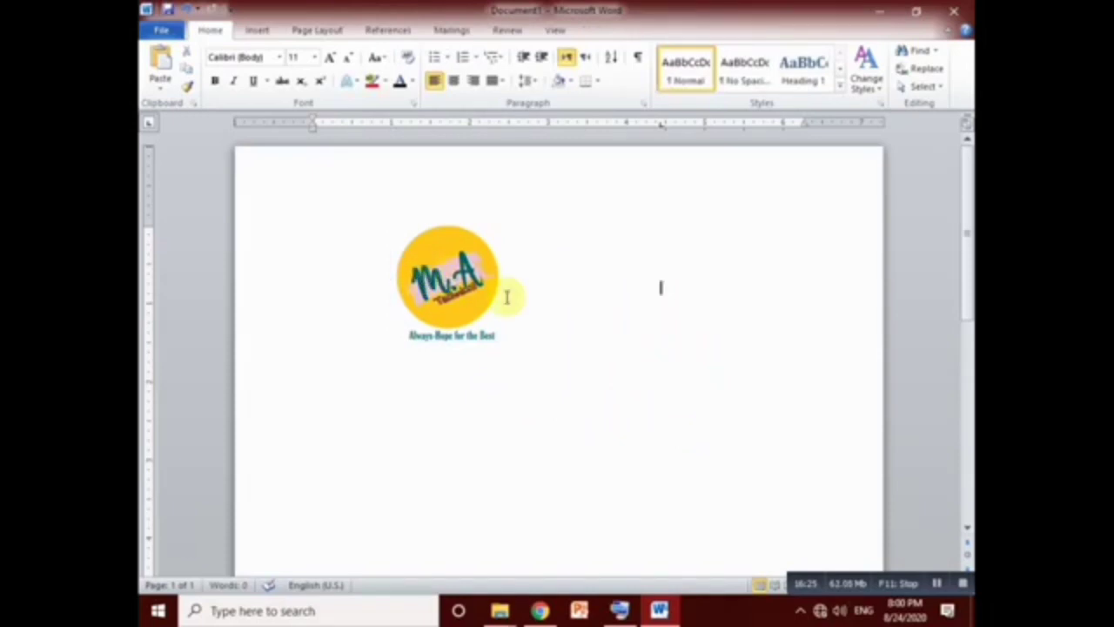
pyautogui.click(457, 265)
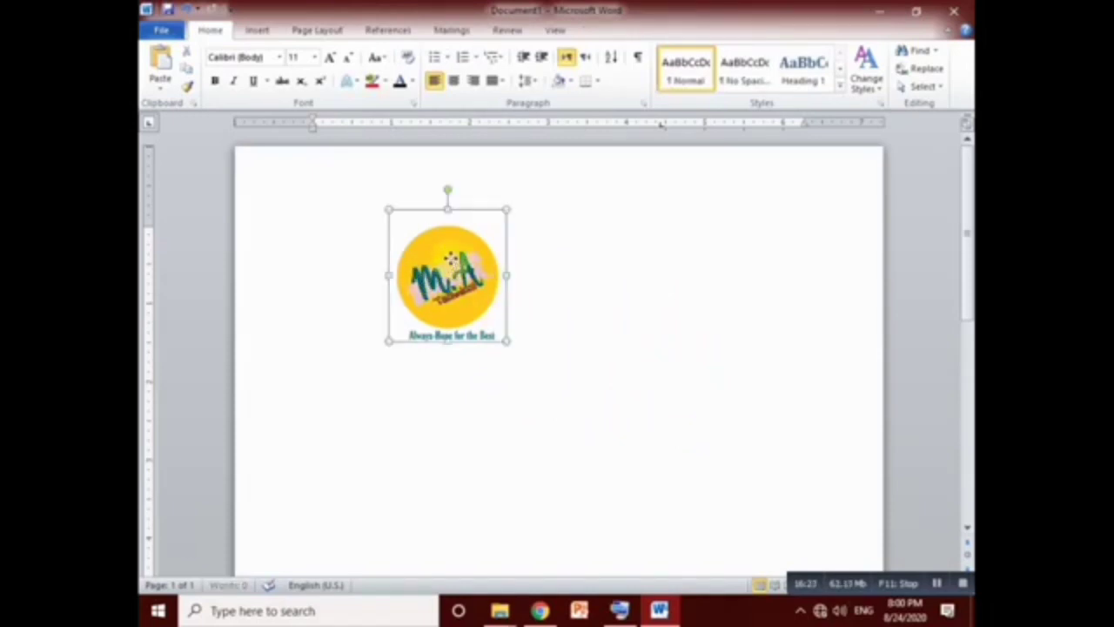
pyautogui.click(614, 315)
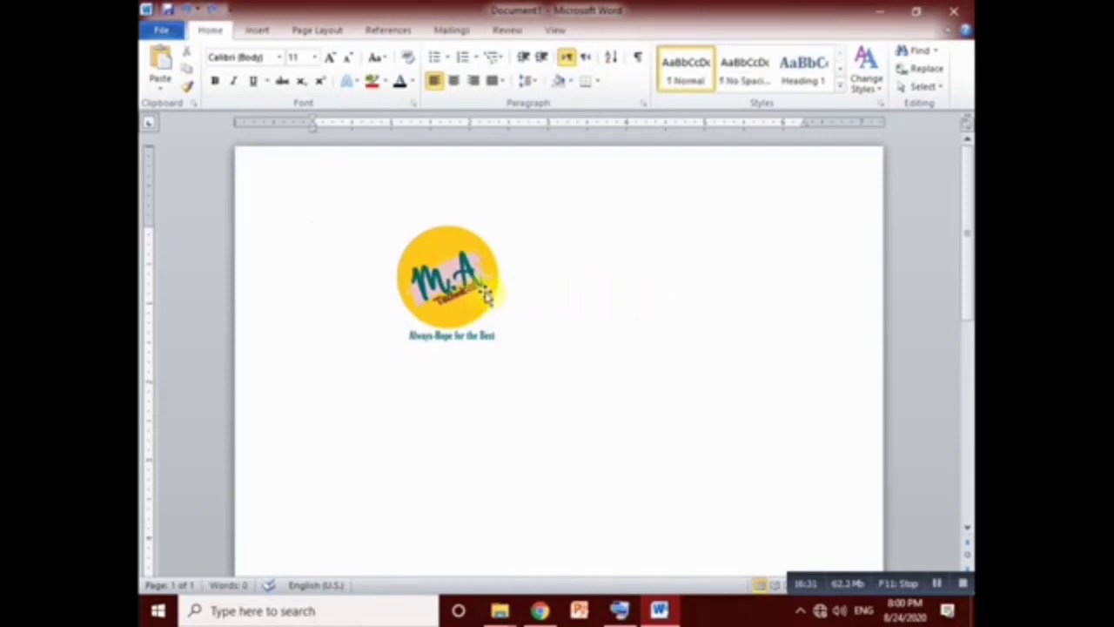
# Turn on Select Objects mode and move the logo picture to the upper-left area of the page
pyautogui.click(923, 87)
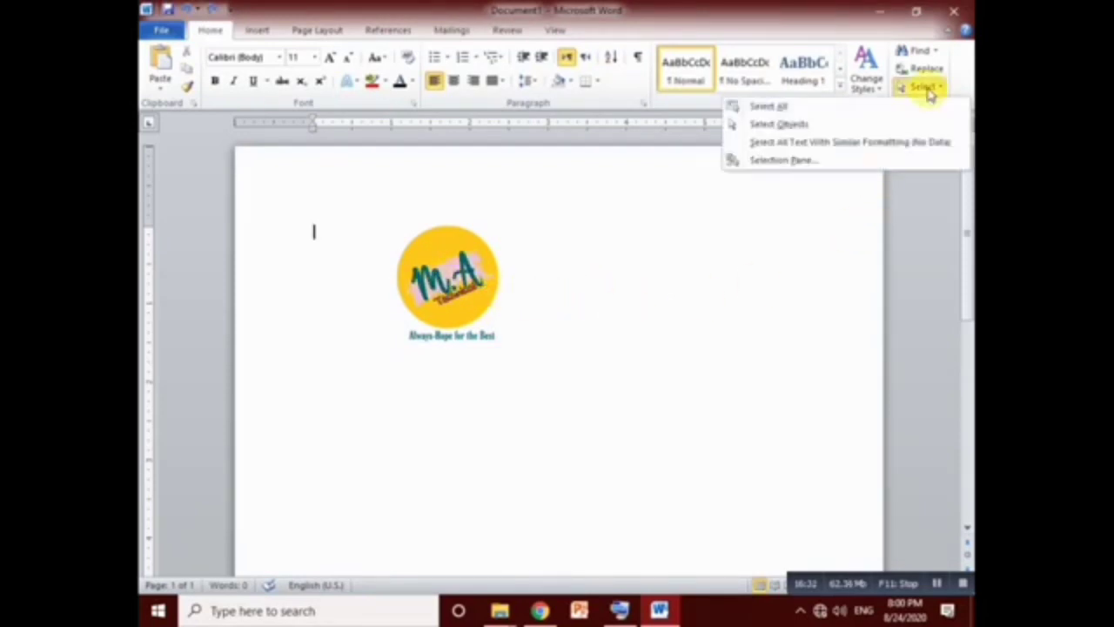
pyautogui.click(801, 124)
pyautogui.moveTo(470, 287); pyautogui.dragTo(370, 267)
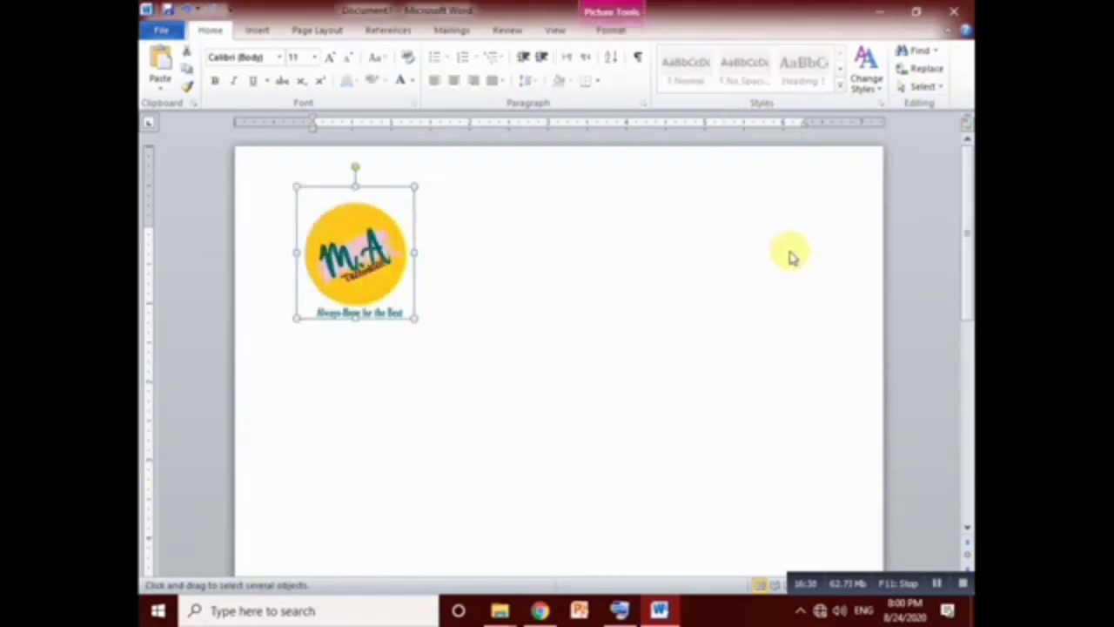